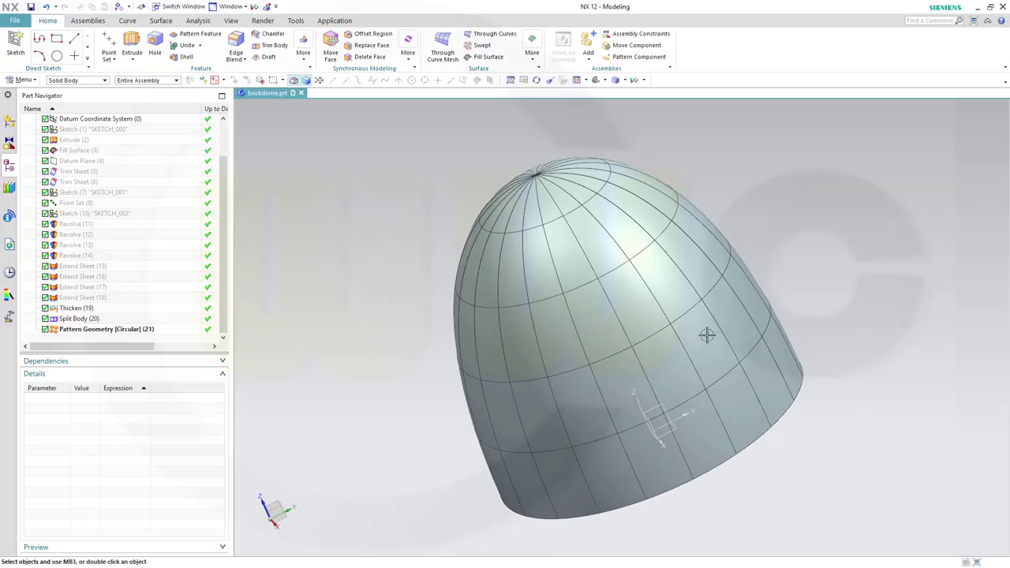
Step: Select two neighbouring bricks of the dome and hide them with Ctrl+B
{"action": "left_click", "coordinate": [600, 328]}
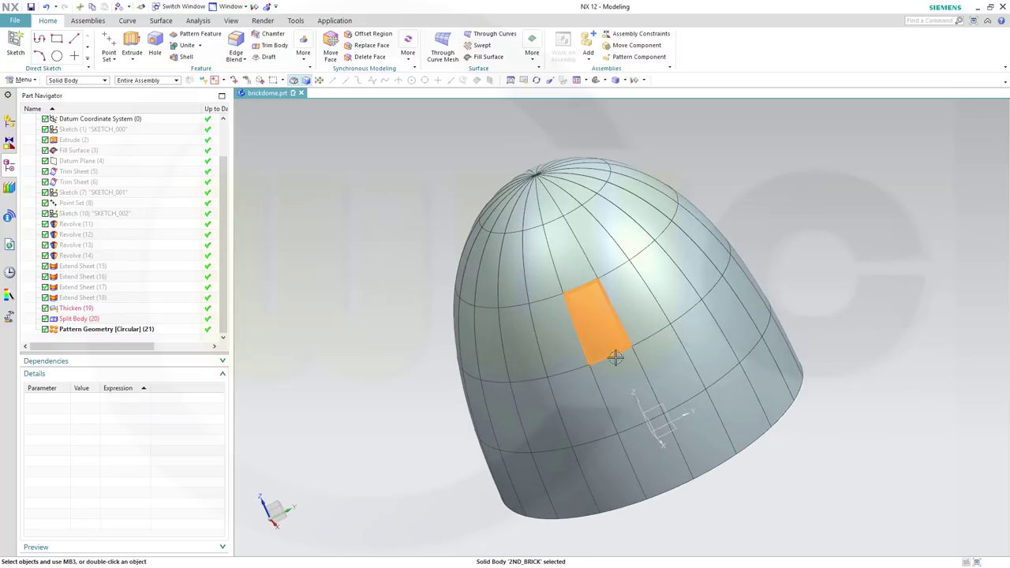
{"action": "left_click", "coordinate": [706, 342]}
{"action": "mouse_move", "coordinate": [857, 321]}
{"action": "middle_mouse_down"}
{"action": "mouse_move", "coordinate": [819, 352]}
{"action": "mouse_move", "coordinate": [826, 372]}
{"action": "mouse_move", "coordinate": [843, 303]}
{"action": "mouse_move", "coordinate": [843, 313]}
{"action": "middle_mouse_up"}
{"action": "key", "text": "ctrl+b"}
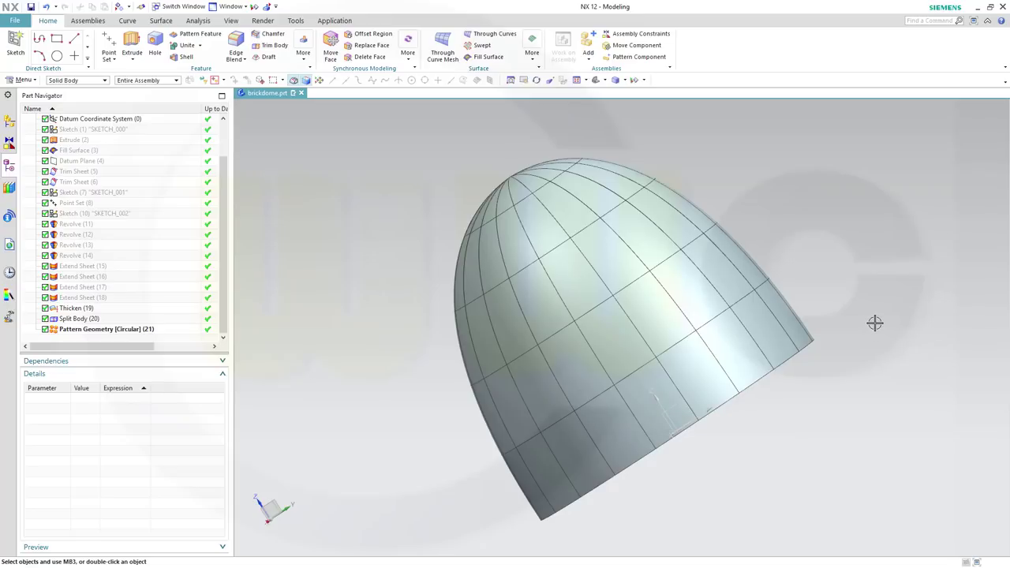
{"action": "middle_click_drag", "start_coordinate": [875, 323], "coordinate": [889, 357]}
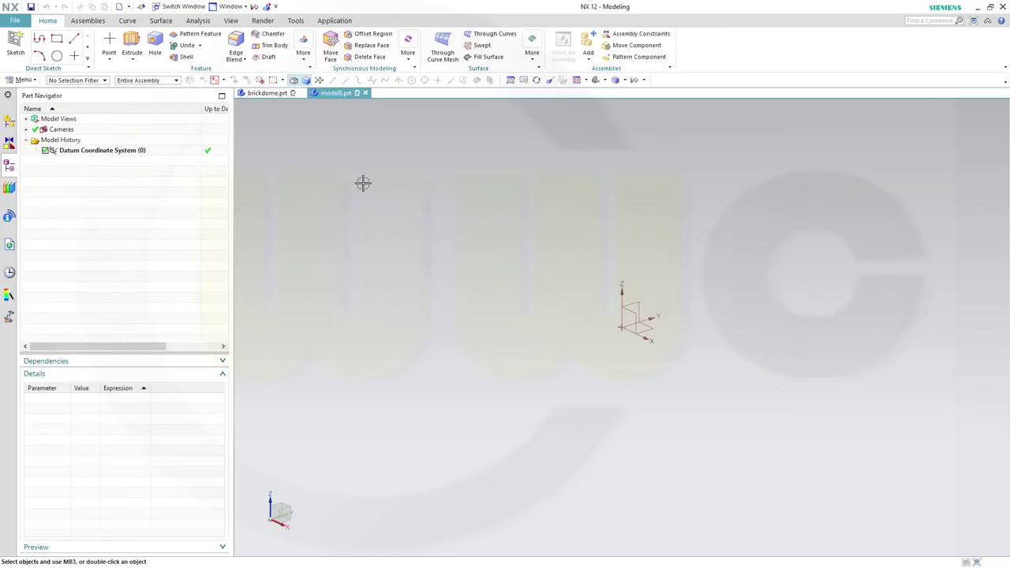
Step: Sketch a 200 mm diameter circle centred at the origin on the XY plane
{"action": "left_click", "coordinate": [15, 43]}
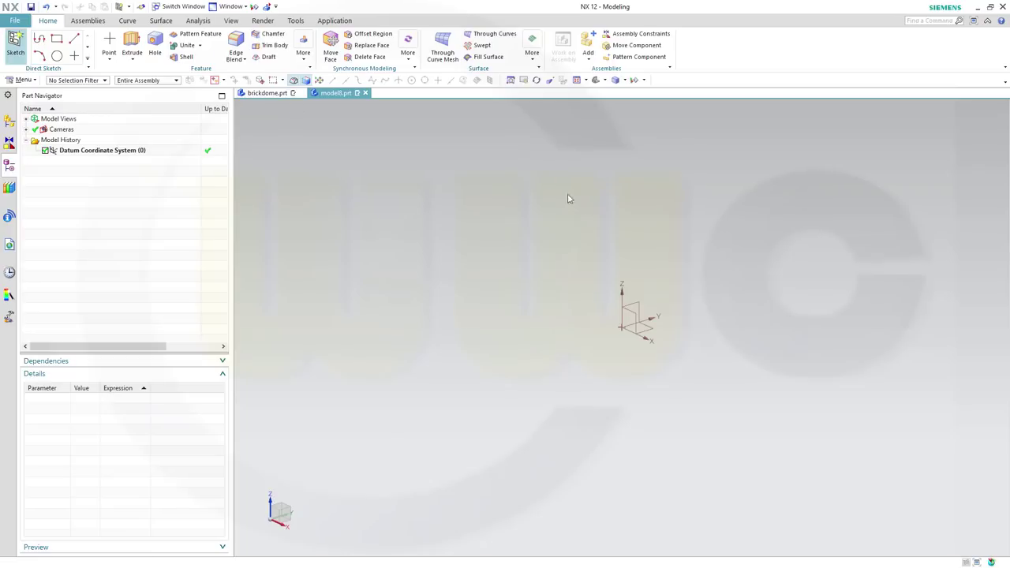
{"action": "left_click", "coordinate": [645, 330]}
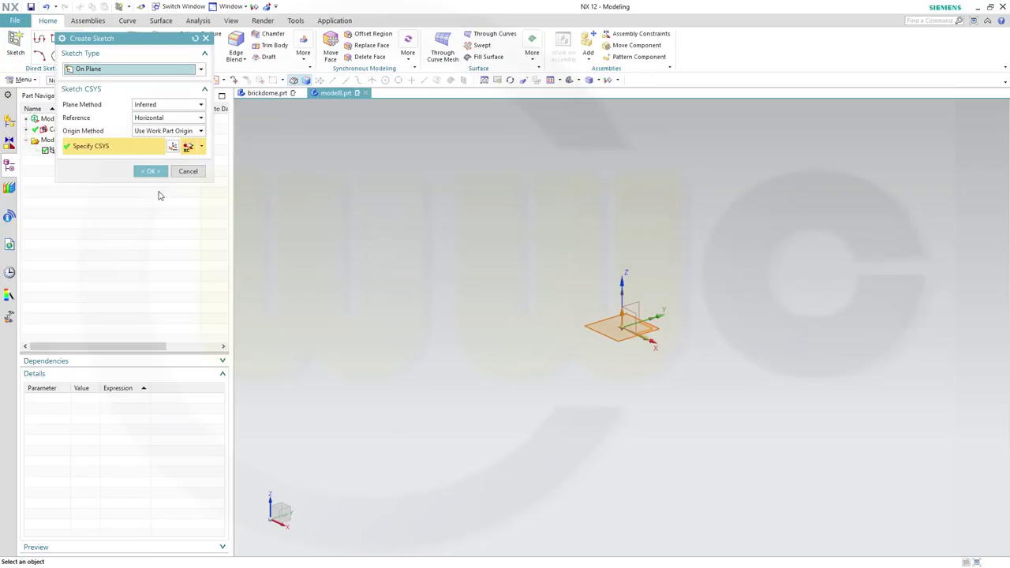
{"action": "left_click", "coordinate": [145, 172]}
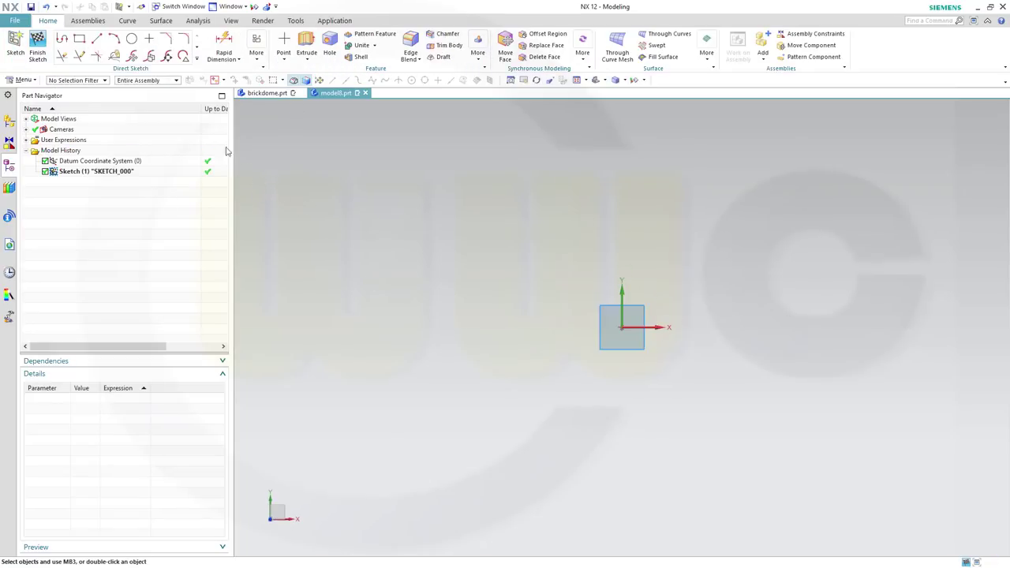
{"action": "left_click", "coordinate": [132, 39]}
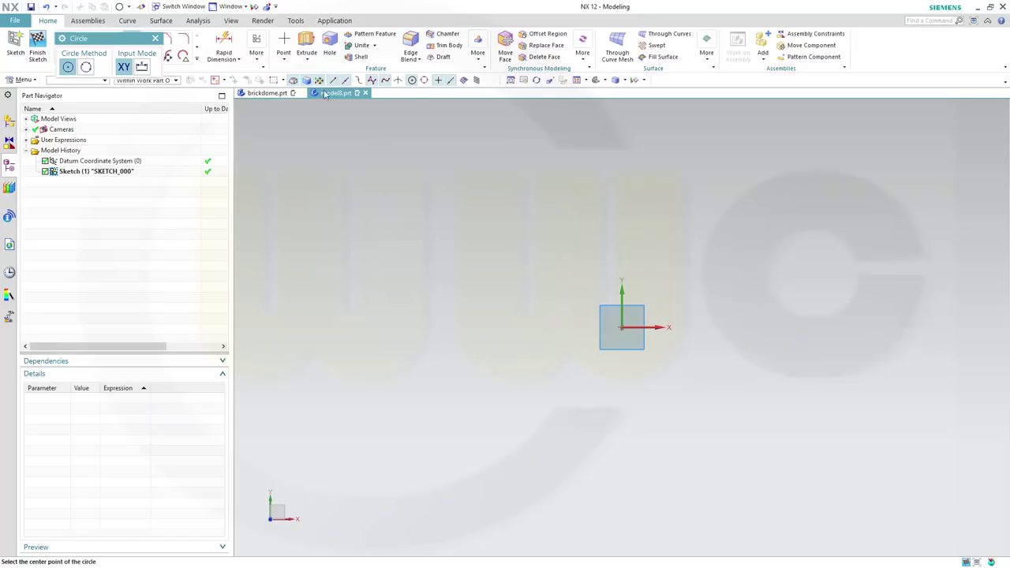
{"action": "left_click", "coordinate": [622, 328]}
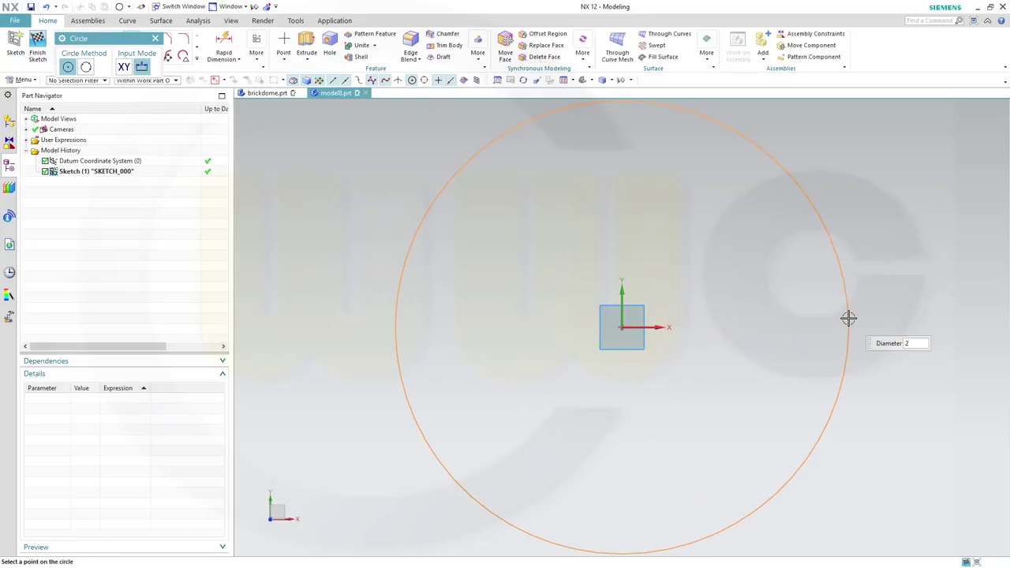
{"action": "type", "text": "200"}
{"action": "key", "text": "Return"}
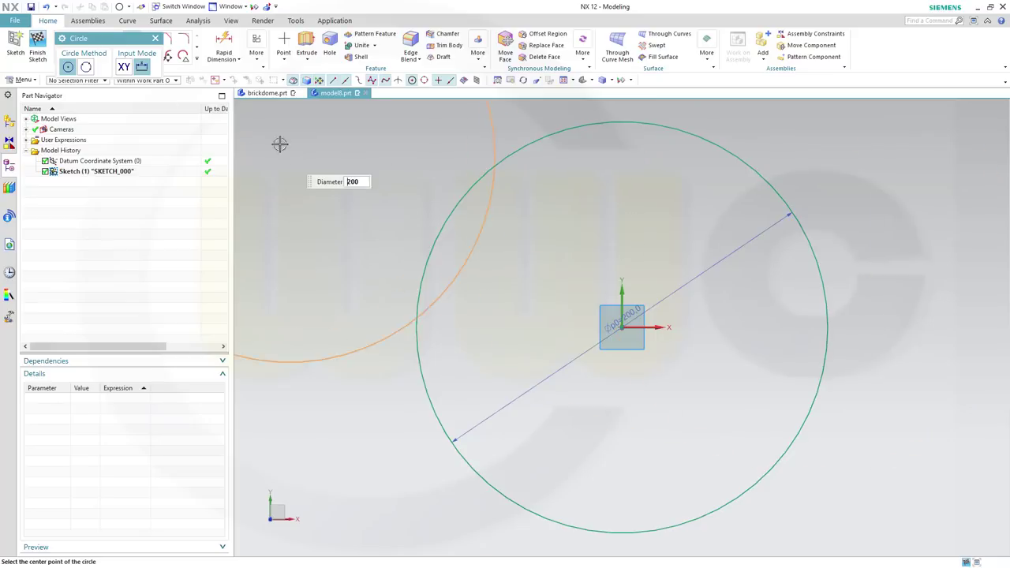
{"action": "left_click", "coordinate": [37, 49]}
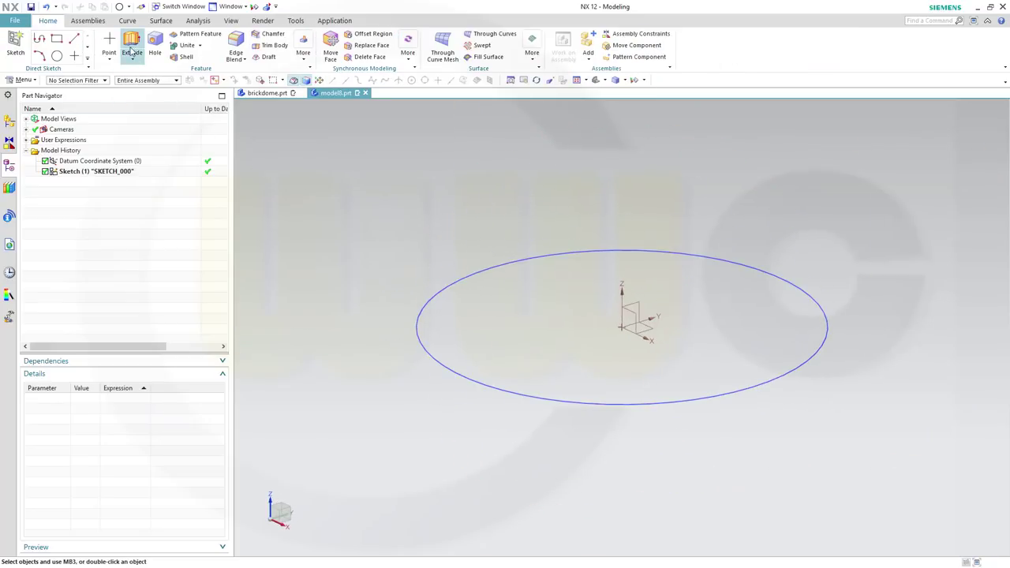
Step: Extrude the circle downward as a sheet body, forming an open cylindrical band
{"action": "left_click", "coordinate": [132, 43]}
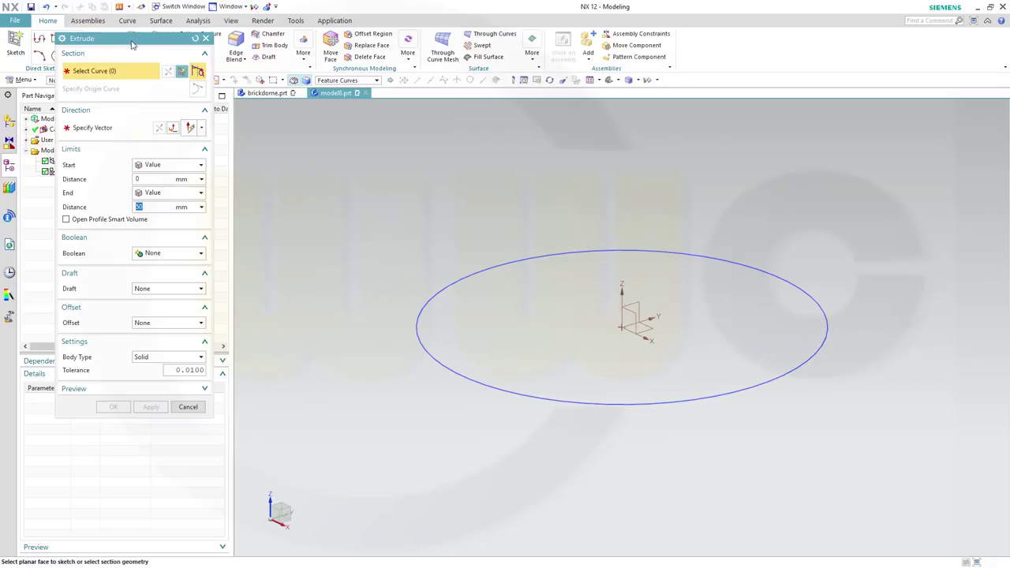
{"action": "left_click", "coordinate": [202, 359]}
{"action": "left_click", "coordinate": [169, 376]}
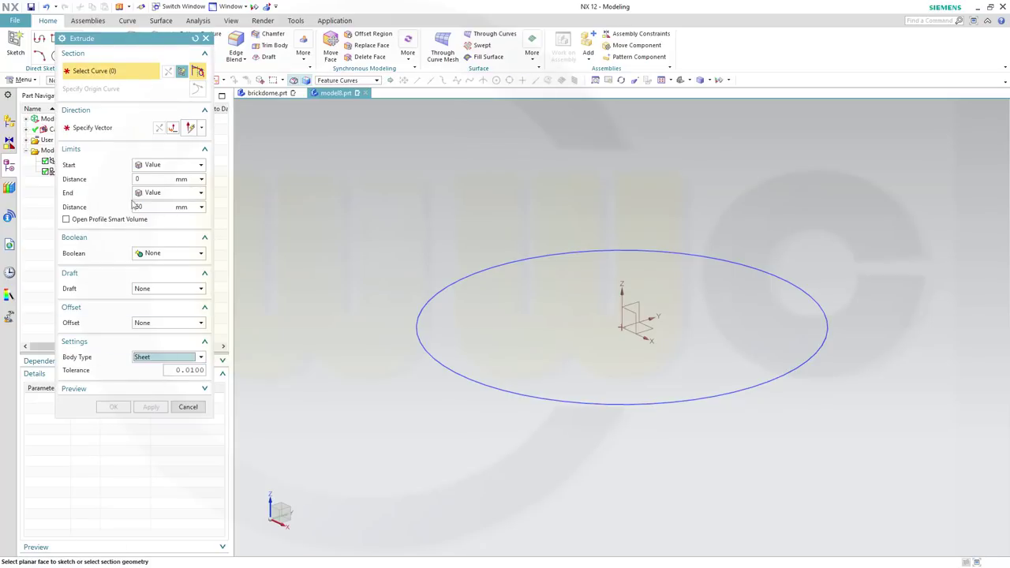
{"action": "left_click", "coordinate": [451, 283]}
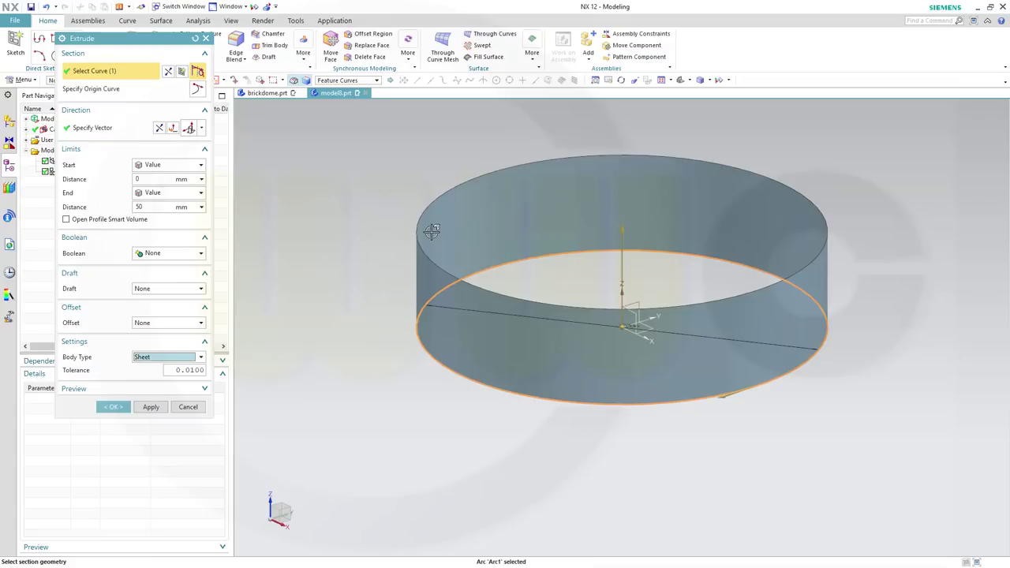
{"action": "left_click", "coordinate": [158, 129]}
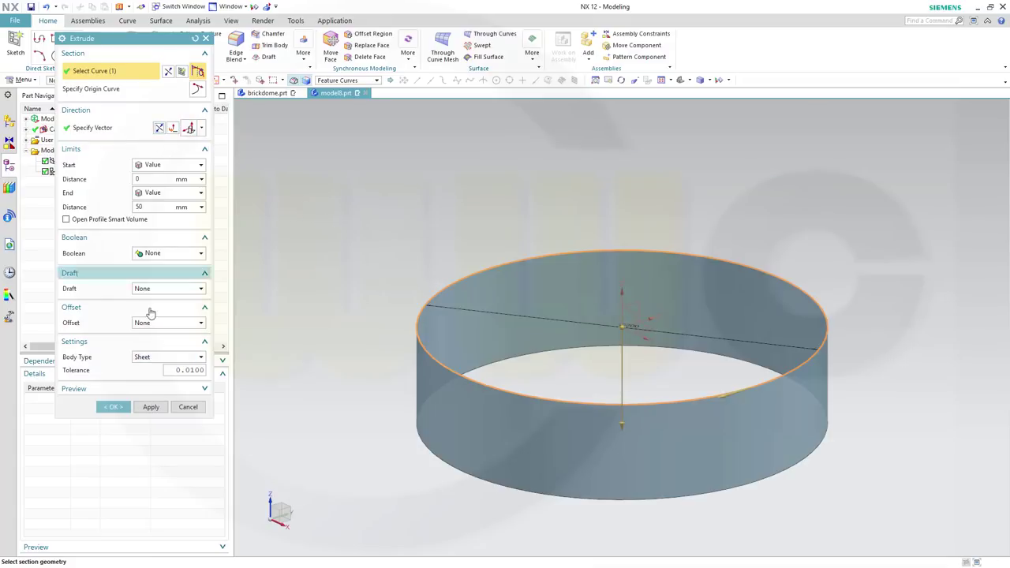
{"action": "left_click", "coordinate": [115, 407]}
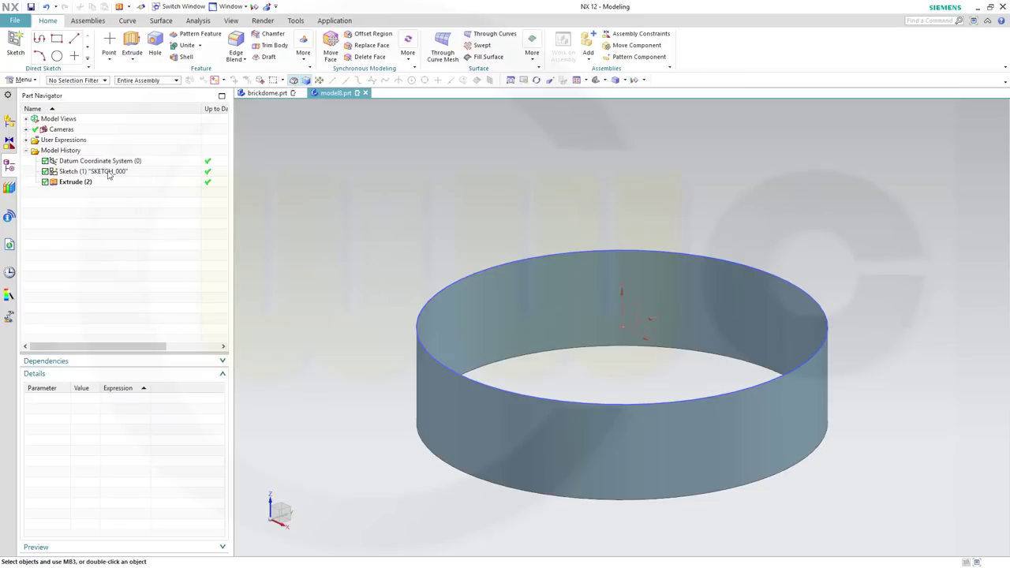
Step: Hide the circle sketch in the Part Navigator
{"action": "left_click", "coordinate": [71, 172]}
{"action": "right_click", "coordinate": [71, 172]}
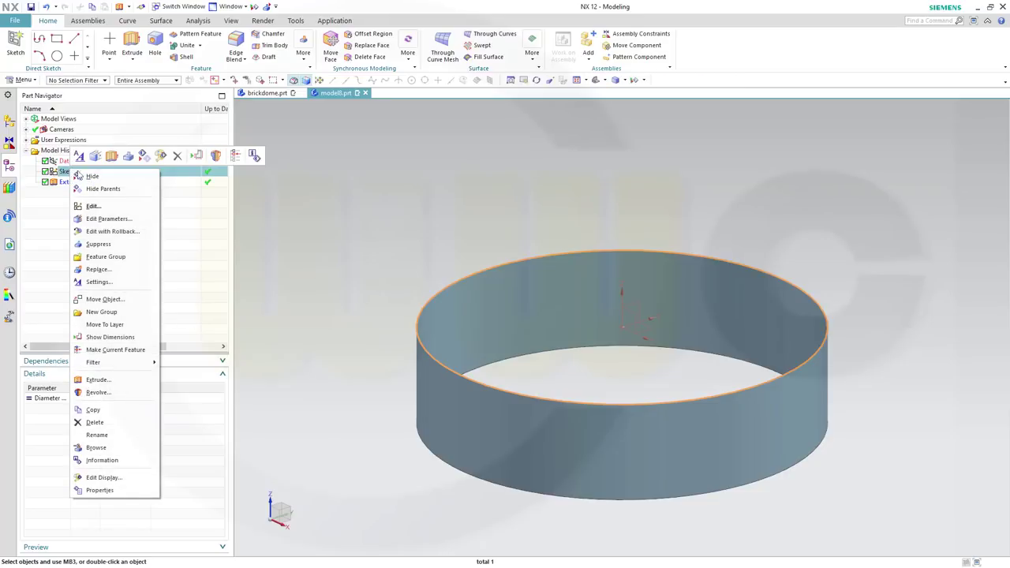
{"action": "left_click", "coordinate": [92, 176]}
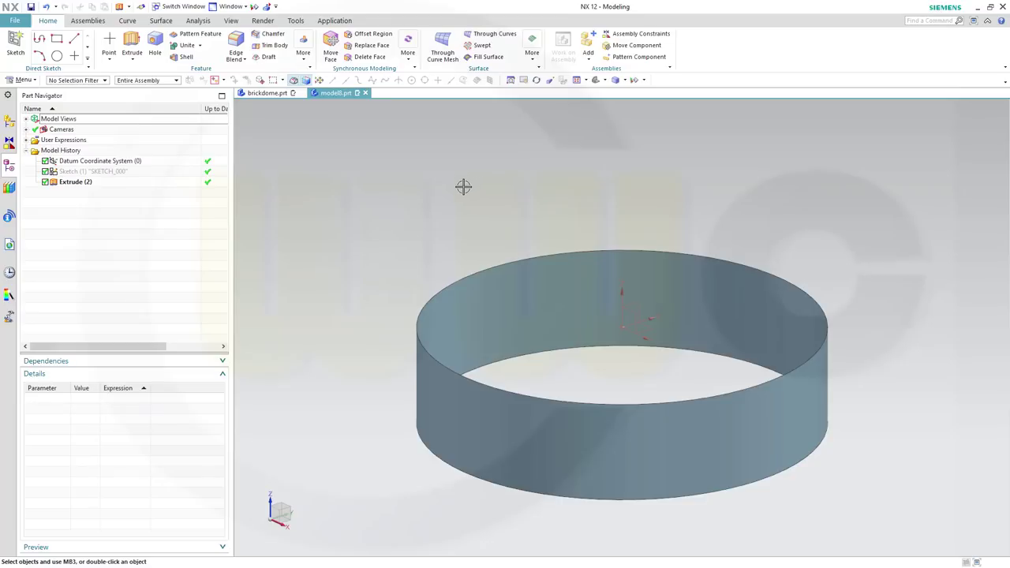
{"action": "scroll", "coordinate": [534, 190], "scroll_direction": "up", "scroll_amount": 2}
{"action": "scroll", "coordinate": [559, 206], "scroll_direction": "down", "scroll_amount": 3}
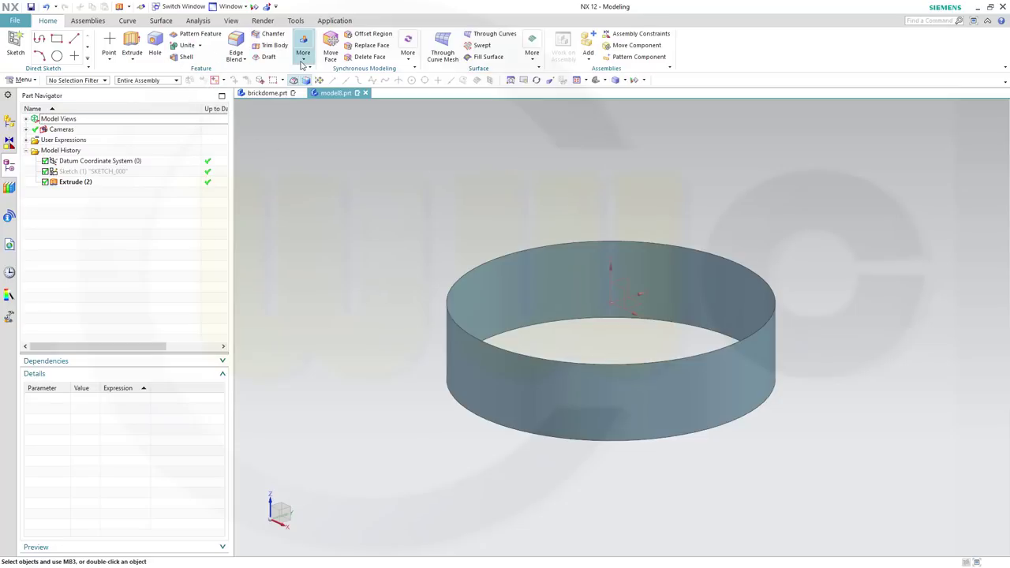
Step: Start a Fill Surface on the band's top edge with the shape method set to Fullness
{"action": "left_click", "coordinate": [159, 22]}
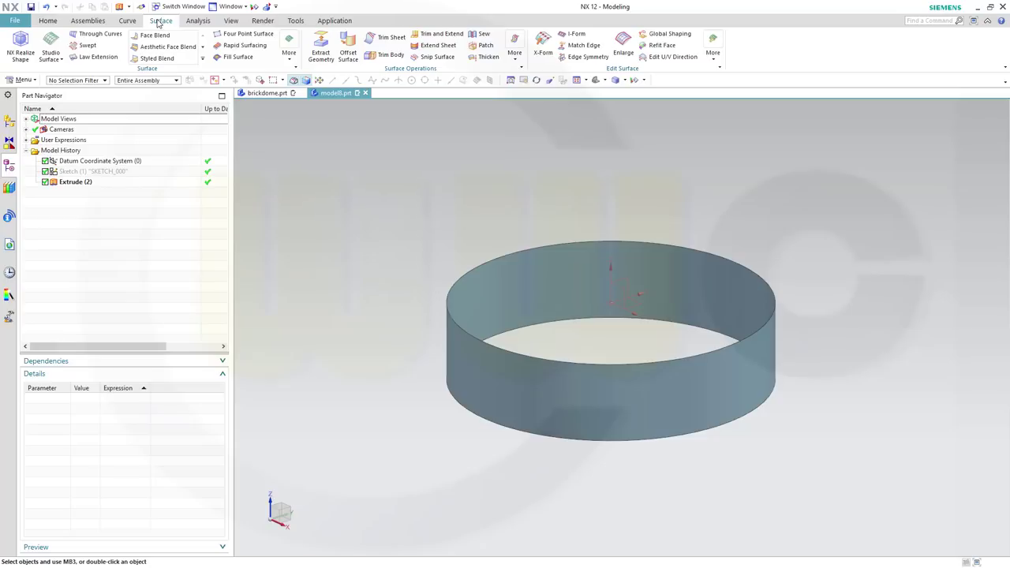
{"action": "left_click", "coordinate": [233, 56]}
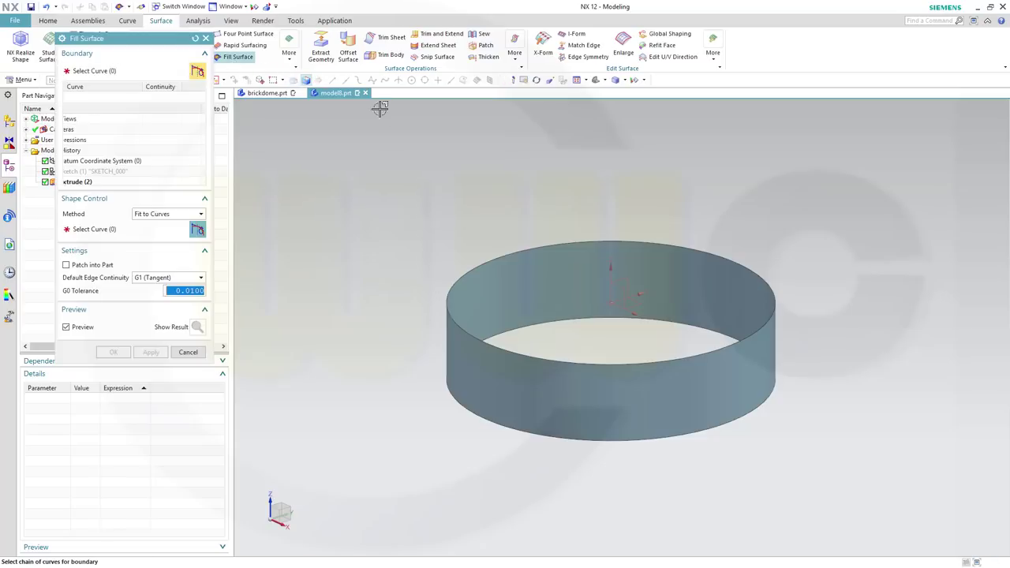
{"action": "left_click", "coordinate": [485, 262]}
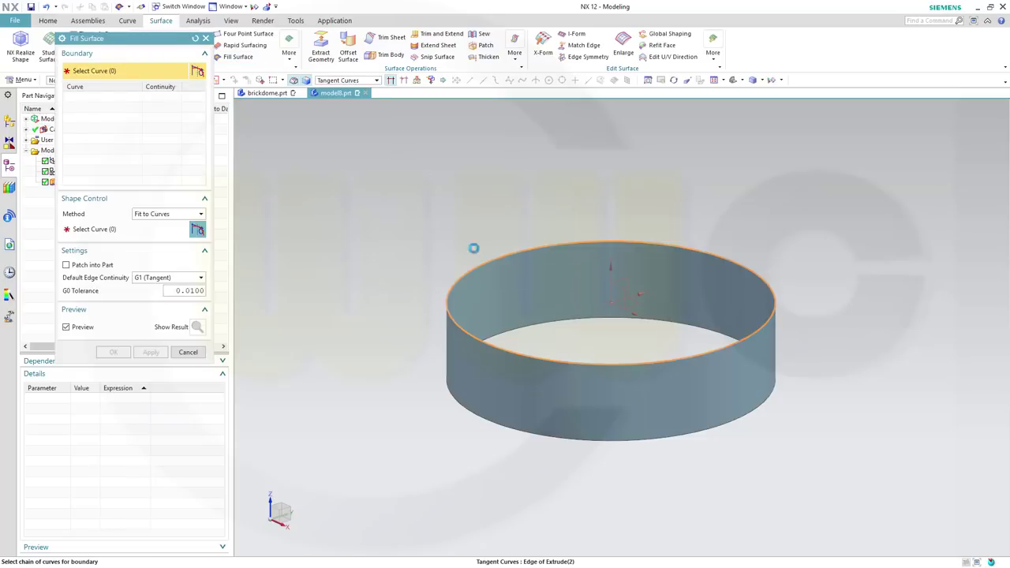
{"action": "left_click", "coordinate": [203, 214]}
{"action": "left_click", "coordinate": [158, 222]}
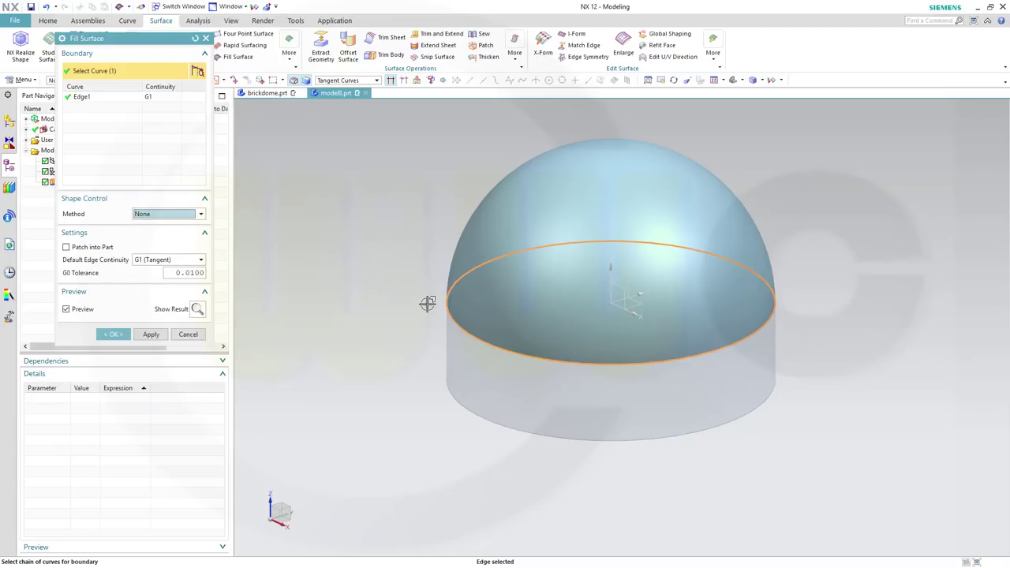
{"action": "left_click", "coordinate": [201, 214]}
{"action": "left_click", "coordinate": [162, 234]}
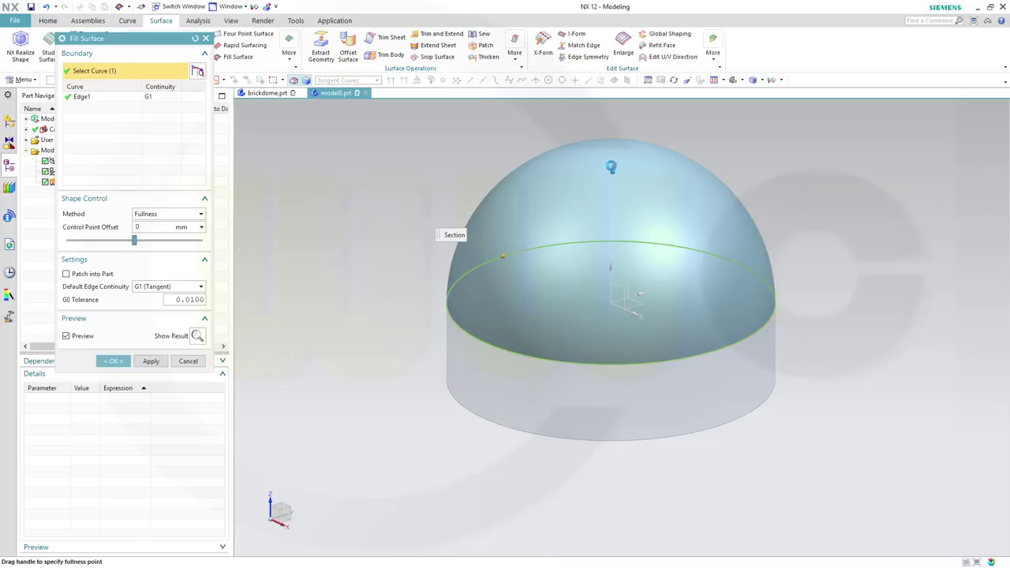
Step: Raise the fullness point to offset 42, then cancel the trial dome cap
{"action": "left_click", "coordinate": [599, 137]}
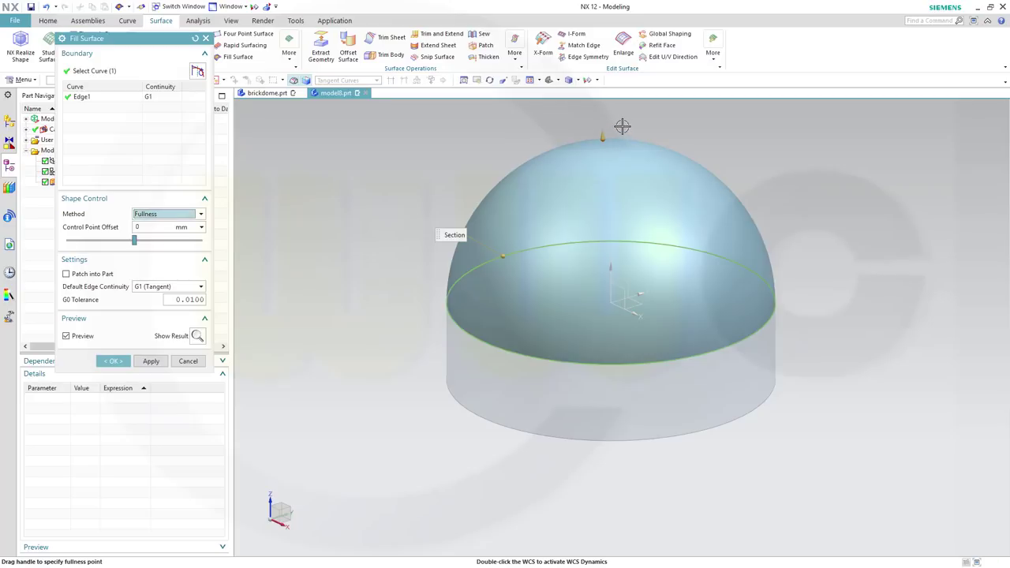
{"action": "left_click_drag", "start_coordinate": [600, 131], "coordinate": [600, 106]}
{"action": "middle_click_drag", "start_coordinate": [692, 150], "coordinate": [605, 224], "text": "shift"}
{"action": "left_click_drag", "start_coordinate": [605, 224], "coordinate": [600, 150]}
{"action": "middle_click_drag", "start_coordinate": [744, 271], "coordinate": [798, 279]}
{"action": "left_click_drag", "start_coordinate": [647, 220], "coordinate": [709, 258]}
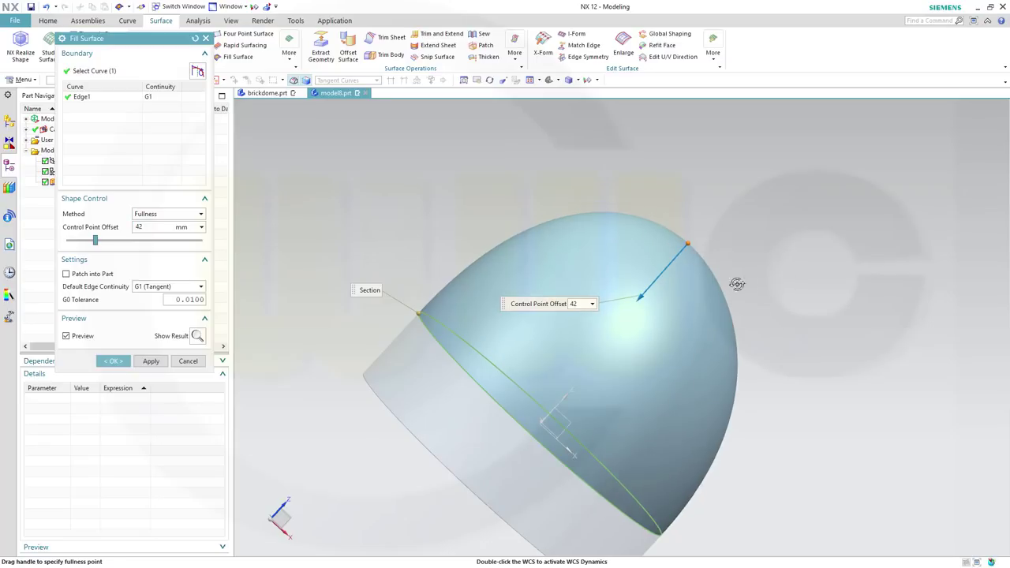
{"action": "middle_click_drag", "start_coordinate": [729, 285], "coordinate": [645, 279]}
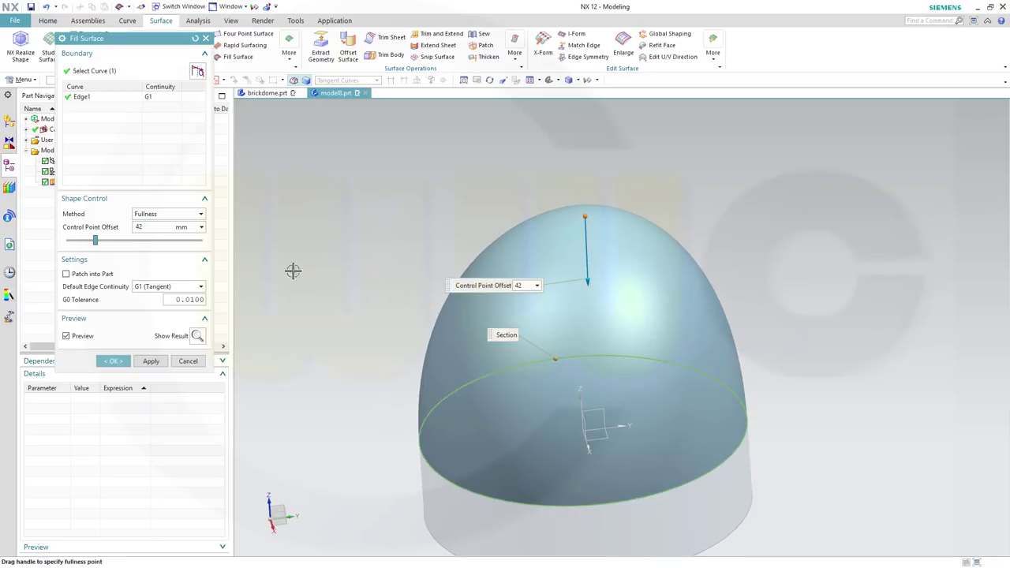
{"action": "left_click", "coordinate": [188, 362]}
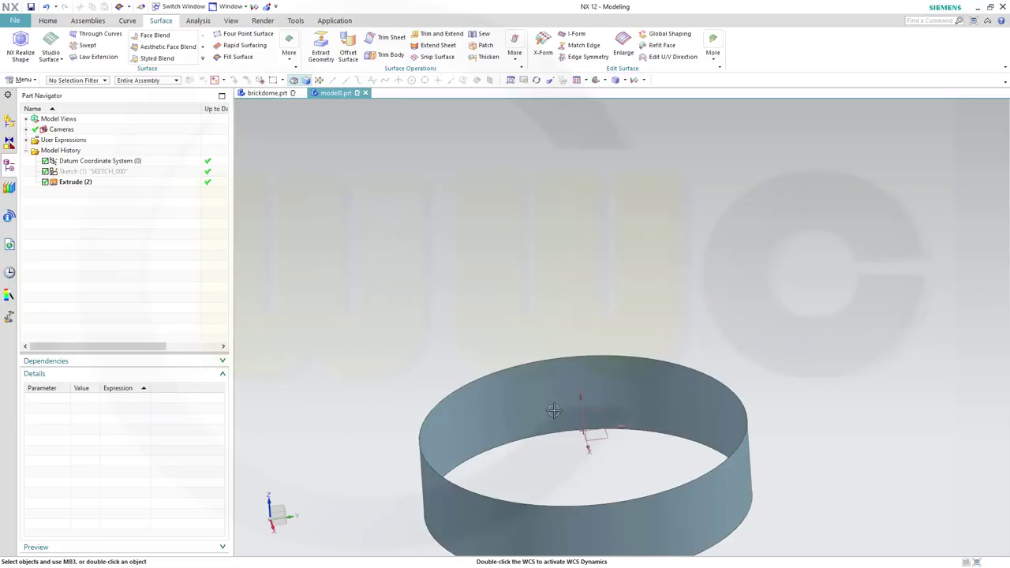
Step: Create a new sketch on the YZ datum plane and pick the Arc tool
{"action": "middle_click_drag", "start_coordinate": [575, 331], "coordinate": [539, 317]}
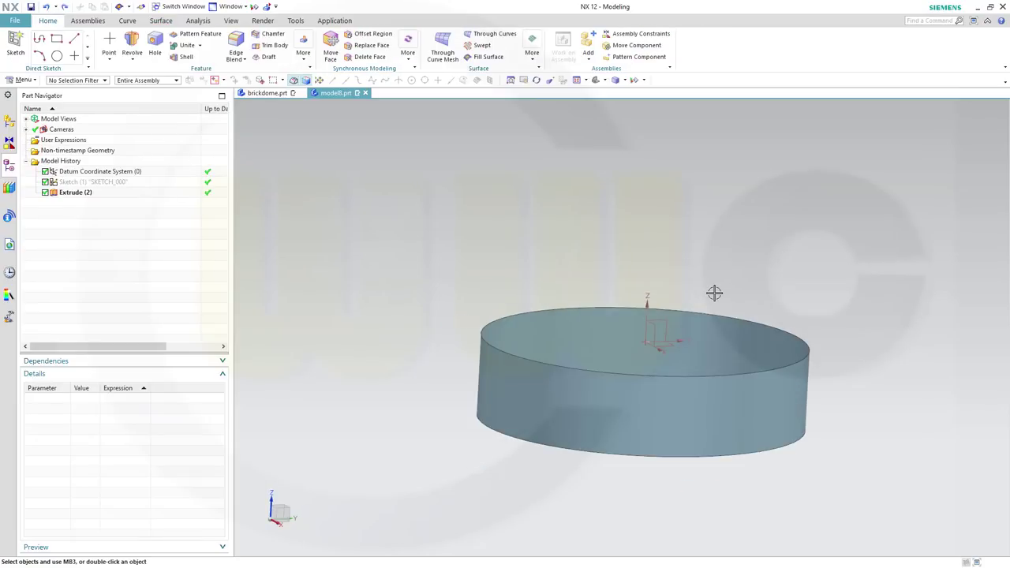
{"action": "middle_click_drag", "start_coordinate": [714, 292], "coordinate": [697, 287]}
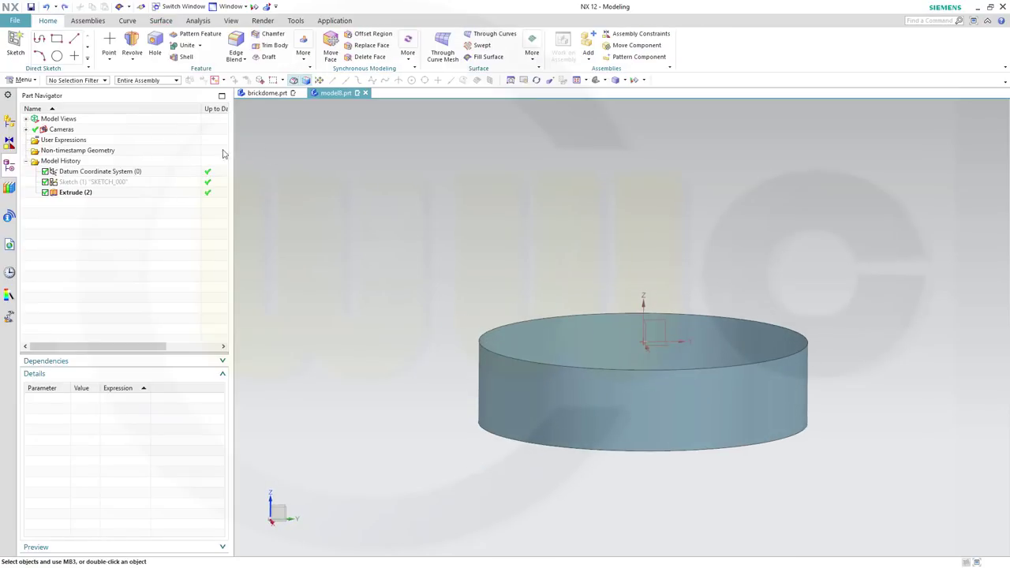
{"action": "left_click", "coordinate": [18, 41]}
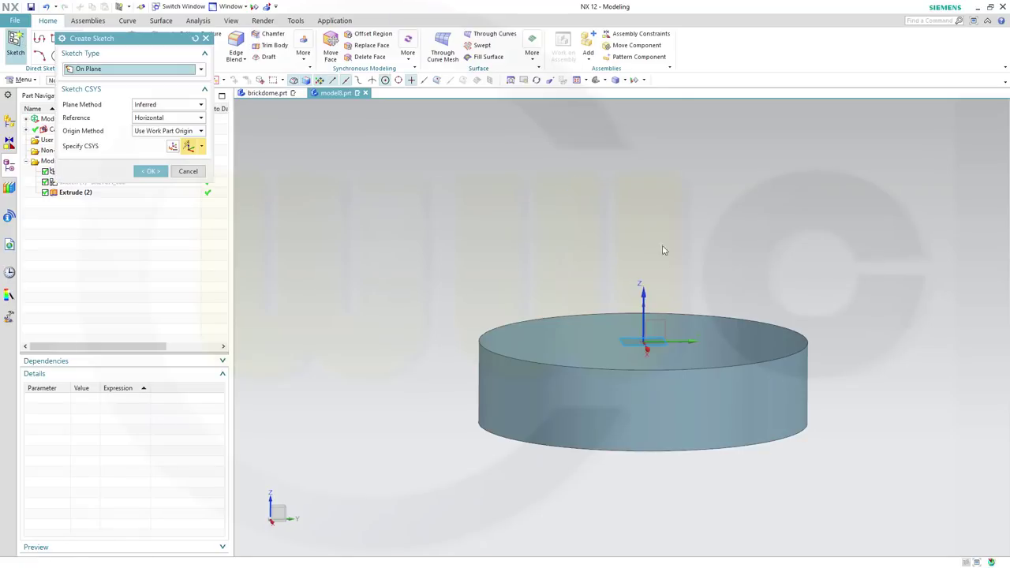
{"action": "left_click", "coordinate": [679, 232]}
{"action": "left_click", "coordinate": [153, 172]}
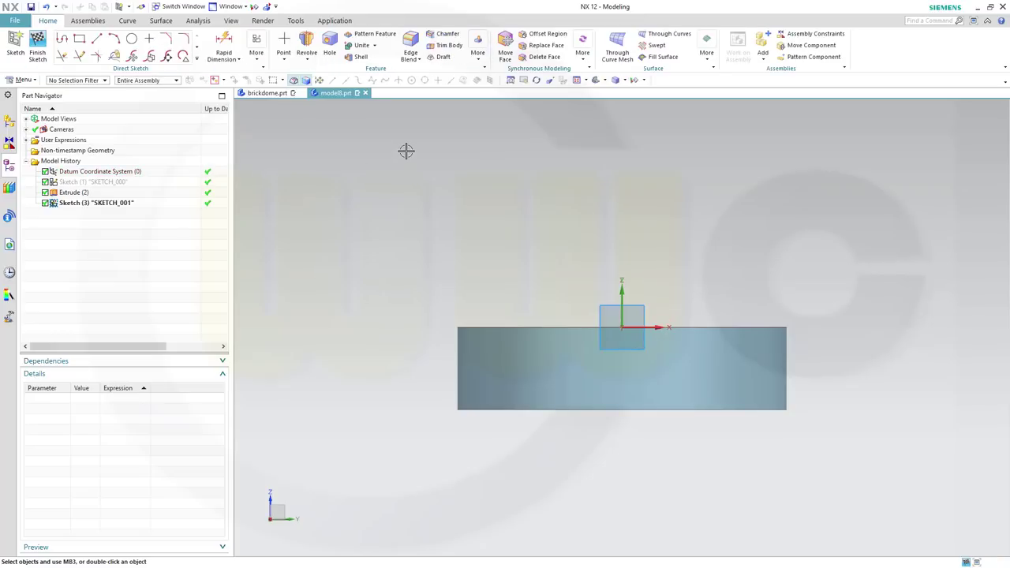
{"action": "left_click", "coordinate": [115, 41]}
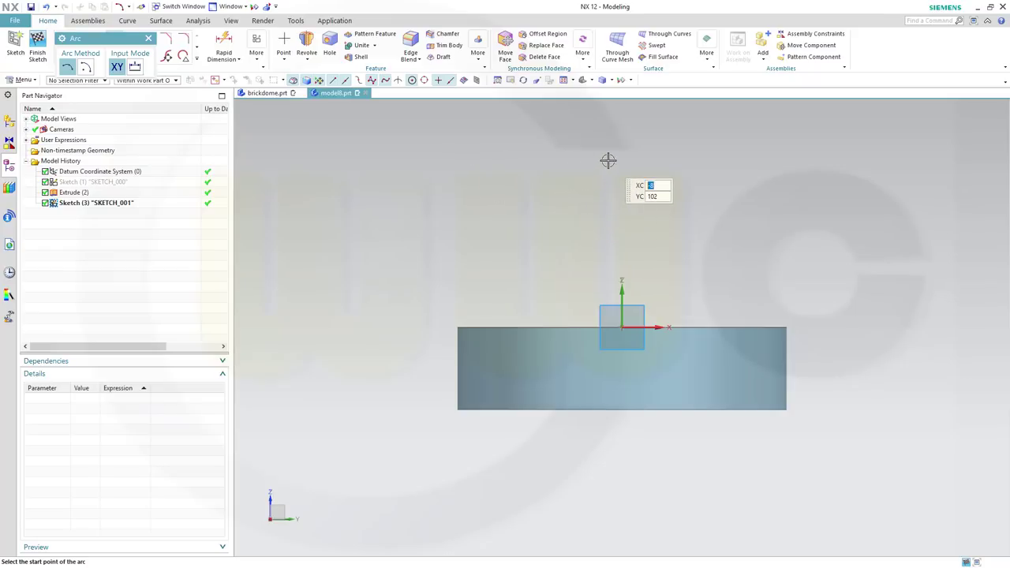
Step: Draw a 3-point arc above the block
{"action": "middle_click_drag", "start_coordinate": [614, 178], "coordinate": [608, 276], "text": "shift"}
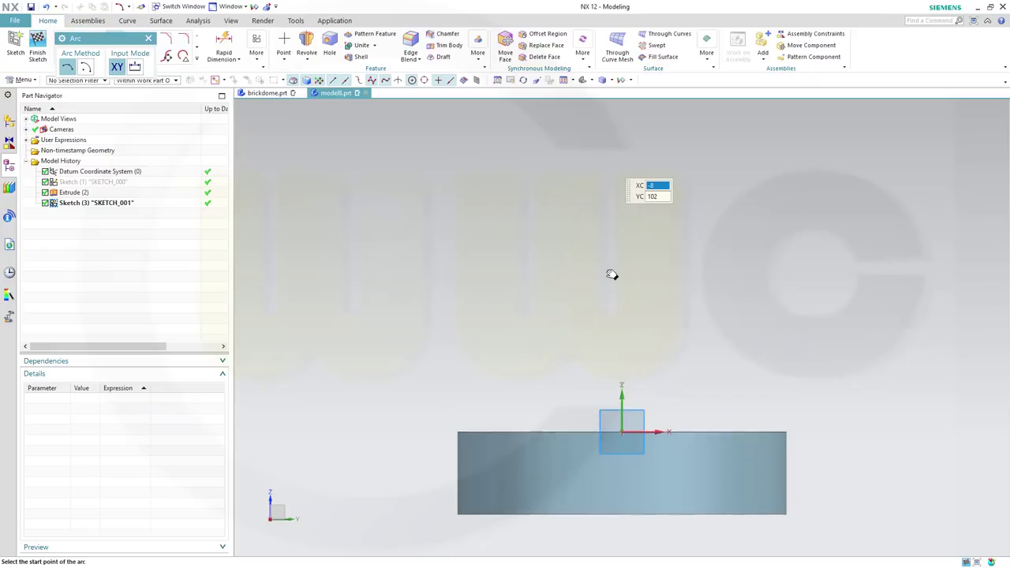
{"action": "left_click", "coordinate": [581, 189]}
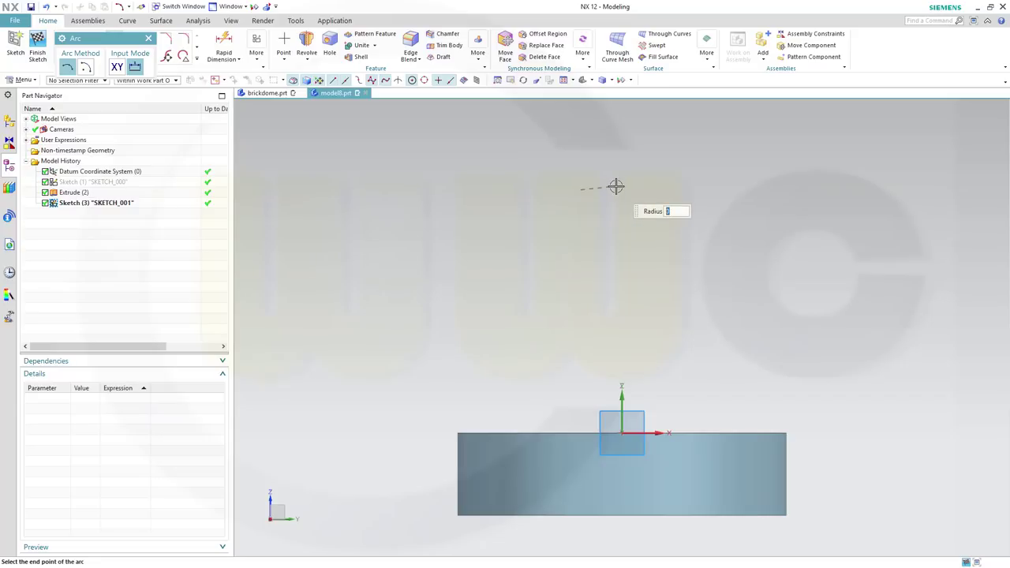
{"action": "left_click", "coordinate": [652, 190]}
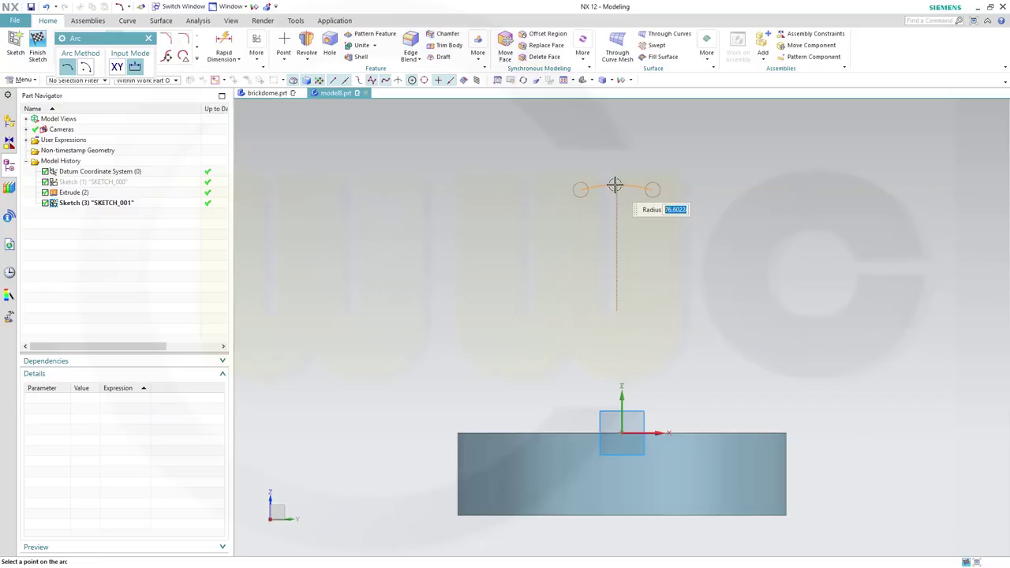
{"action": "left_click", "coordinate": [615, 184]}
{"action": "key", "text": "Escape"}
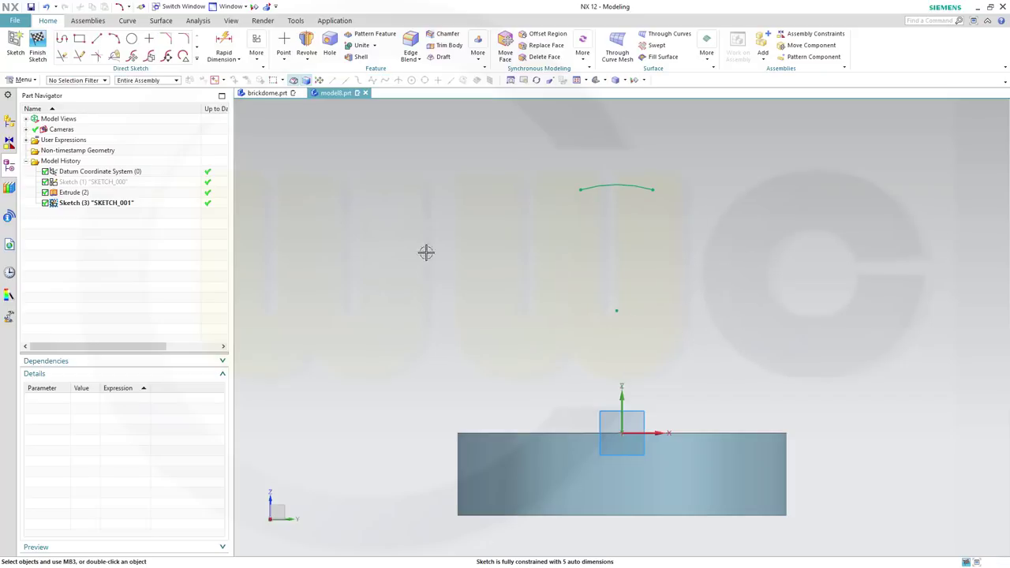
Step: Draw two lines from the arc ends to a bottom point, plus a chord joining the ends
{"action": "left_click", "coordinate": [98, 38]}
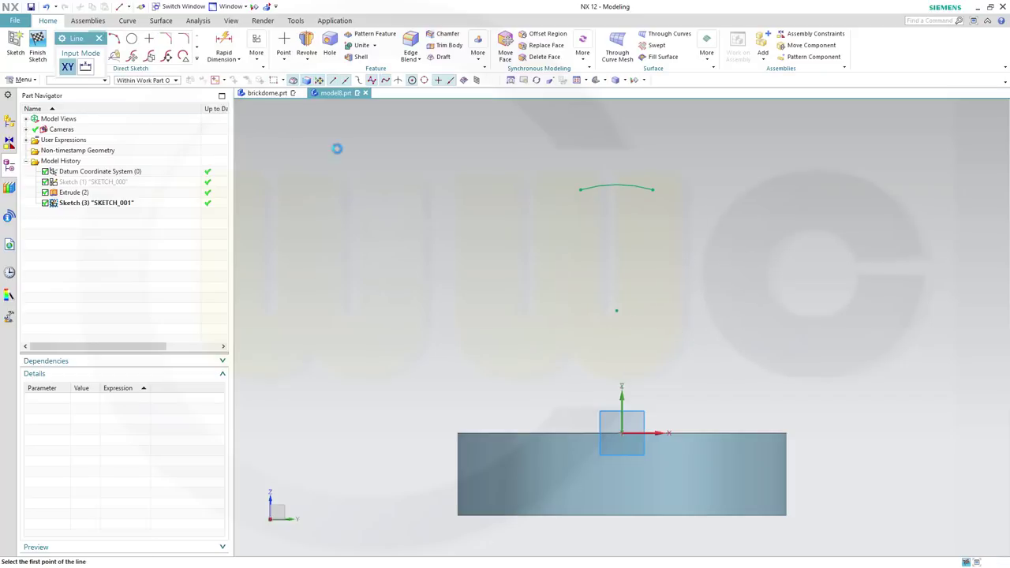
{"action": "left_click", "coordinate": [581, 190]}
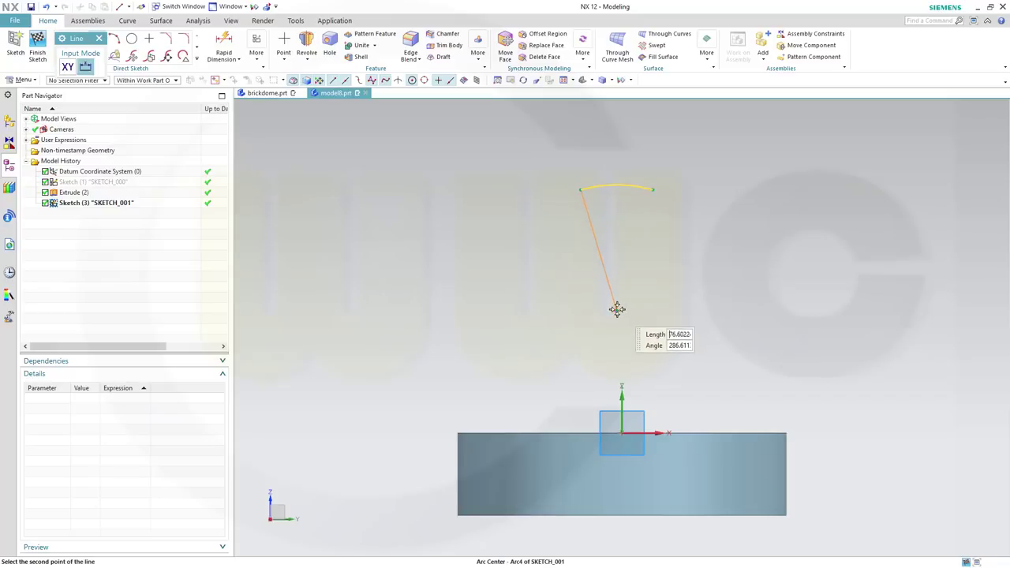
{"action": "left_click", "coordinate": [617, 310]}
{"action": "left_click", "coordinate": [652, 190]}
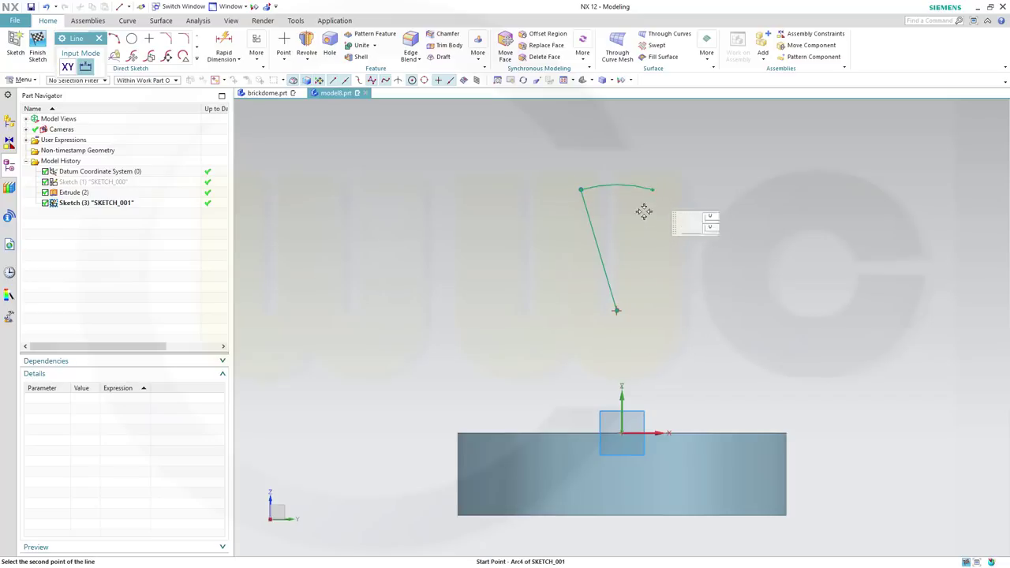
{"action": "left_click", "coordinate": [617, 311]}
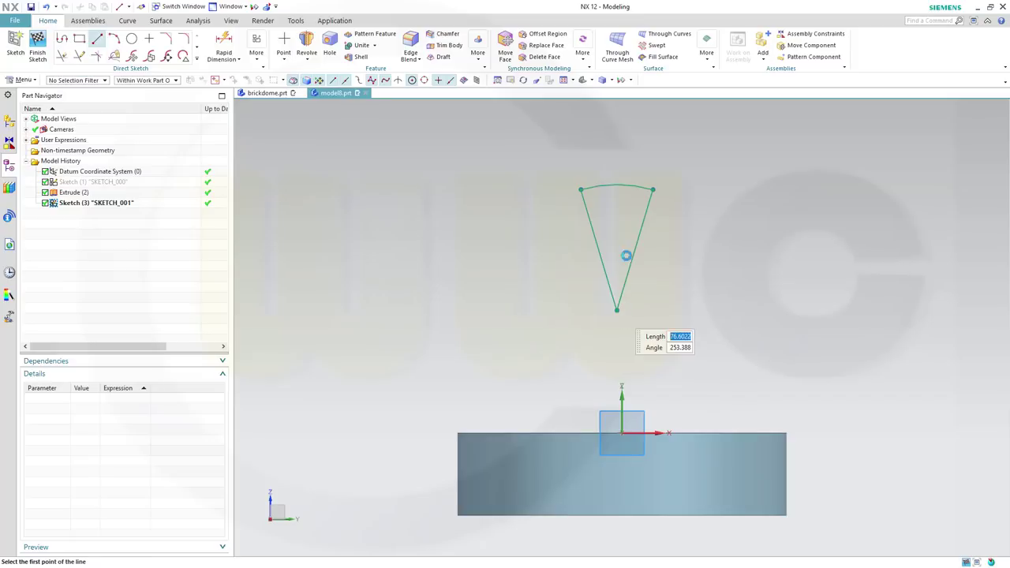
{"action": "left_click", "coordinate": [582, 192]}
{"action": "left_click", "coordinate": [639, 187]}
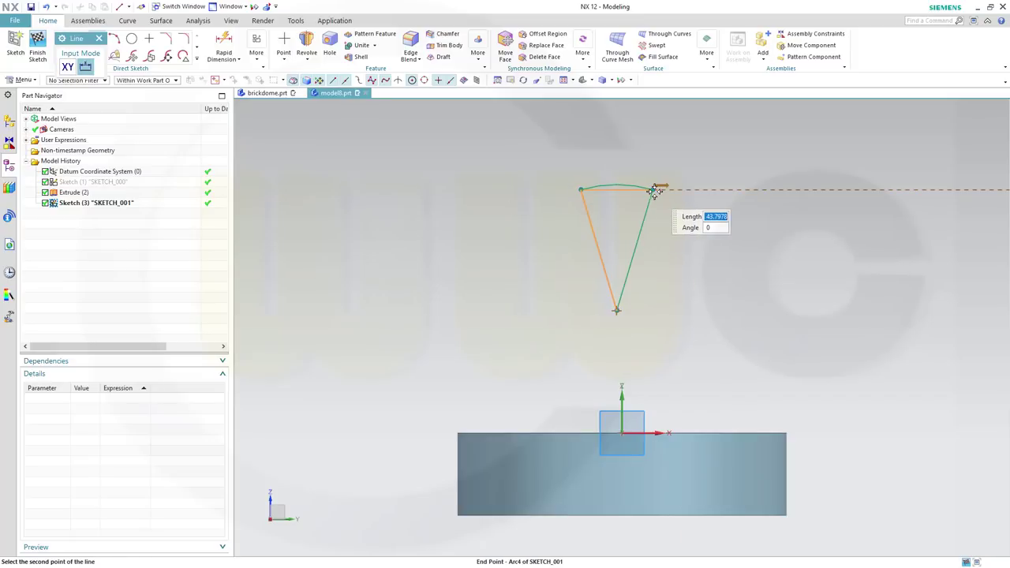
{"action": "key", "text": "Escape"}
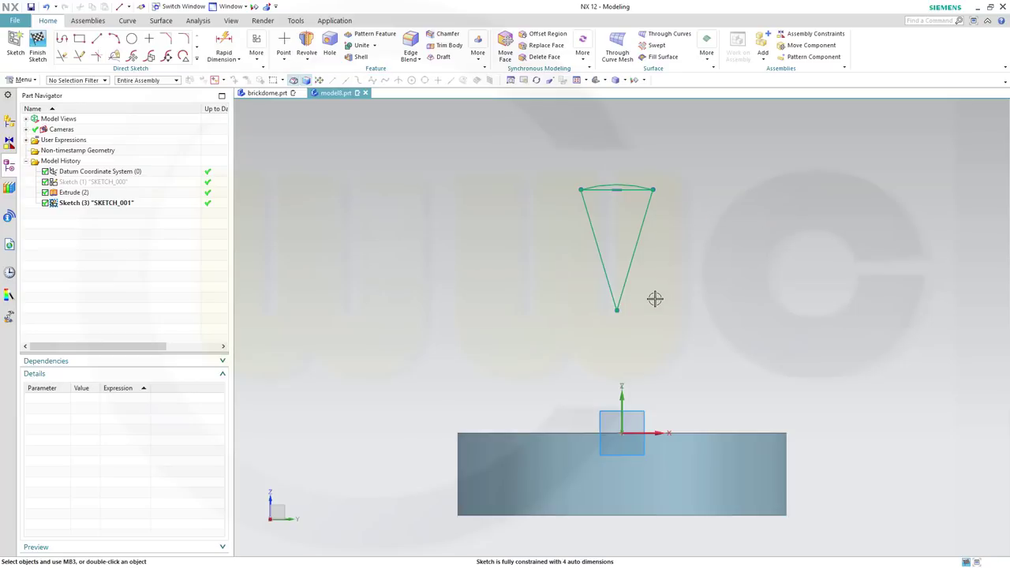
{"action": "left_click", "coordinate": [660, 318]}
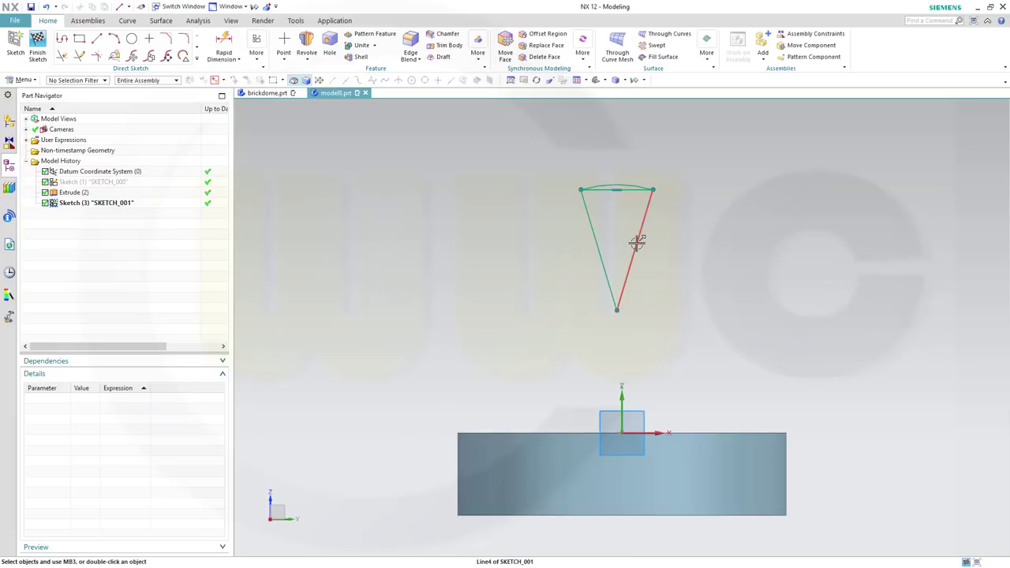
Step: Convert the wedge's left, right and top lines into reference lines
{"action": "left_click", "coordinate": [637, 243]}
{"action": "left_click", "coordinate": [673, 224]}
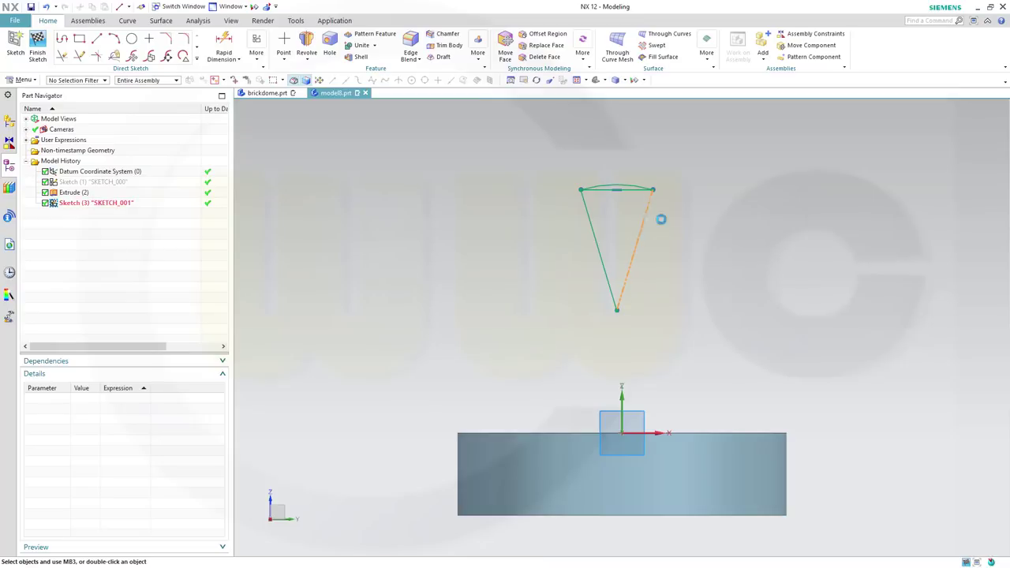
{"action": "left_click", "coordinate": [596, 237]}
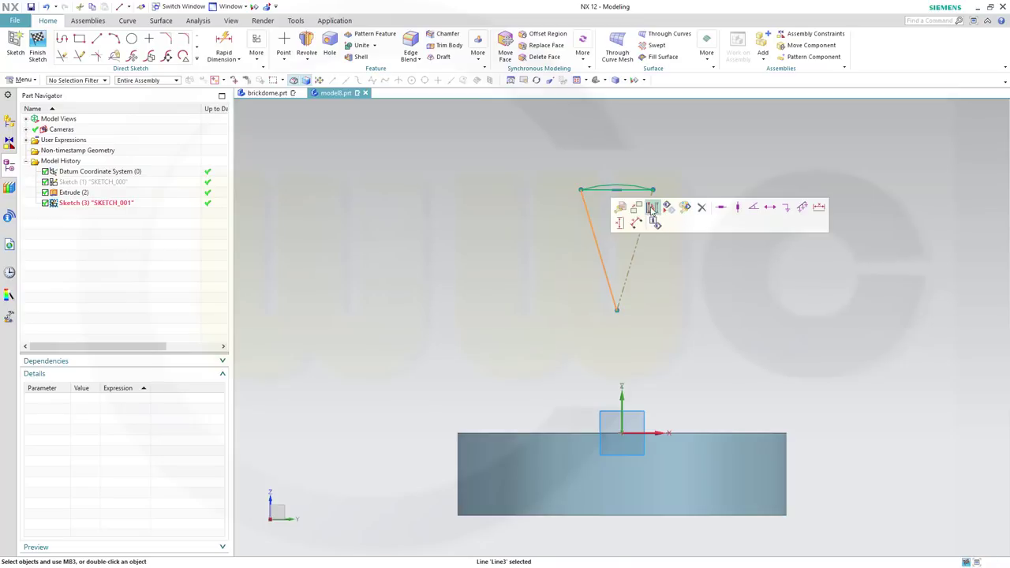
{"action": "left_click", "coordinate": [652, 208]}
{"action": "left_click", "coordinate": [651, 203]}
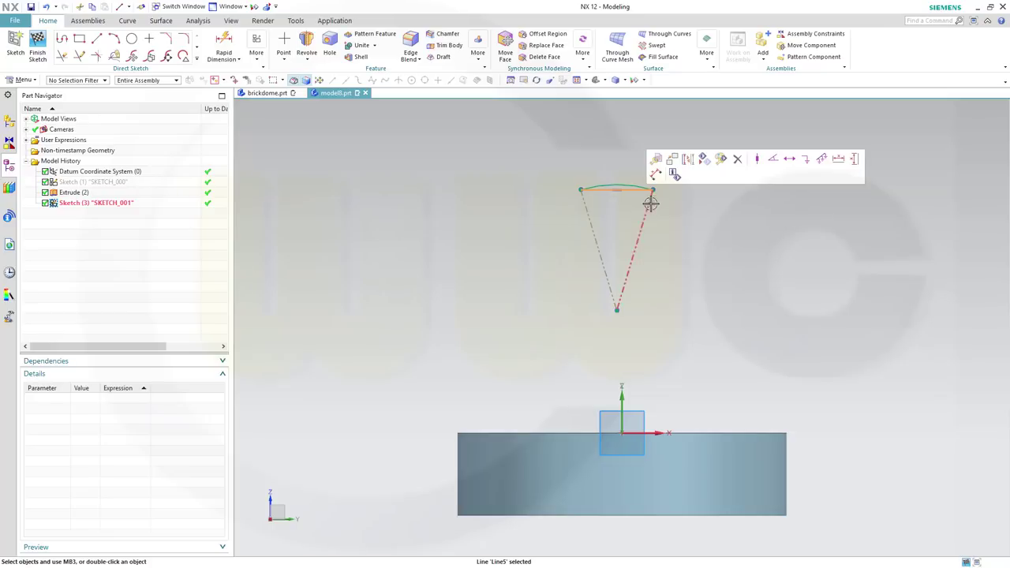
{"action": "left_click", "coordinate": [687, 161]}
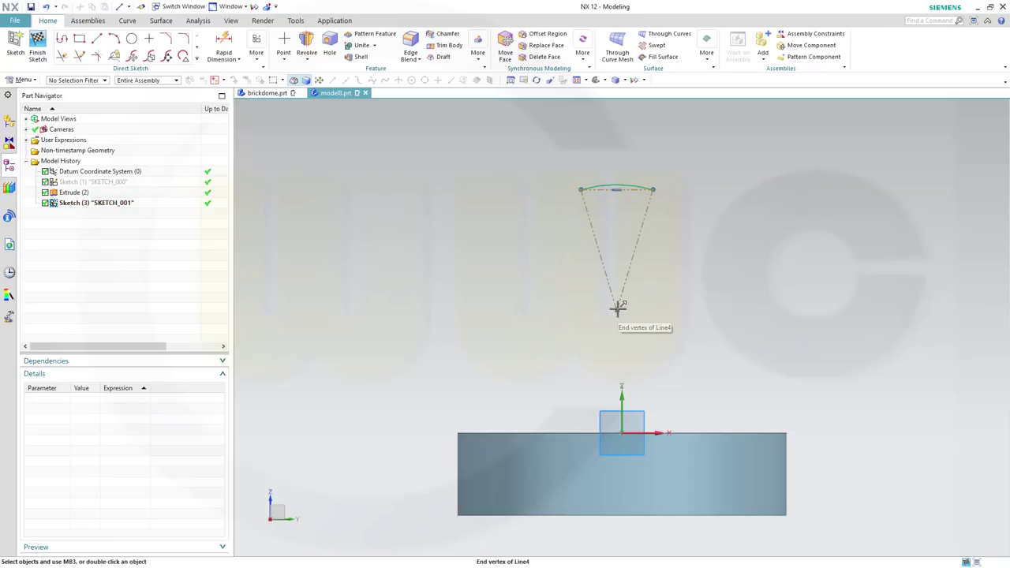
Step: Constrain the top reference line's midpoint to sit over the sketch origin
{"action": "left_click", "coordinate": [618, 308]}
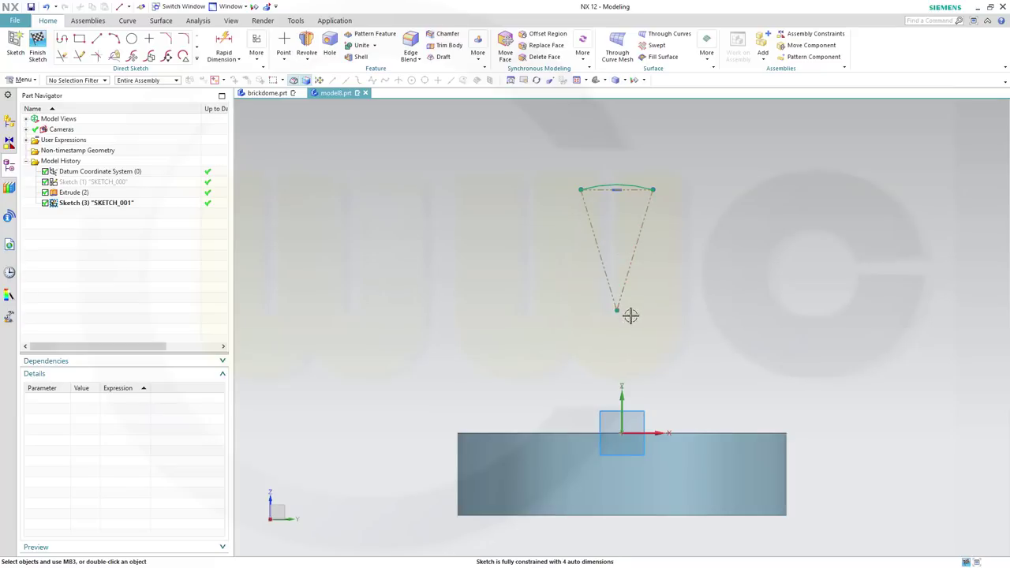
{"action": "left_click", "coordinate": [621, 434]}
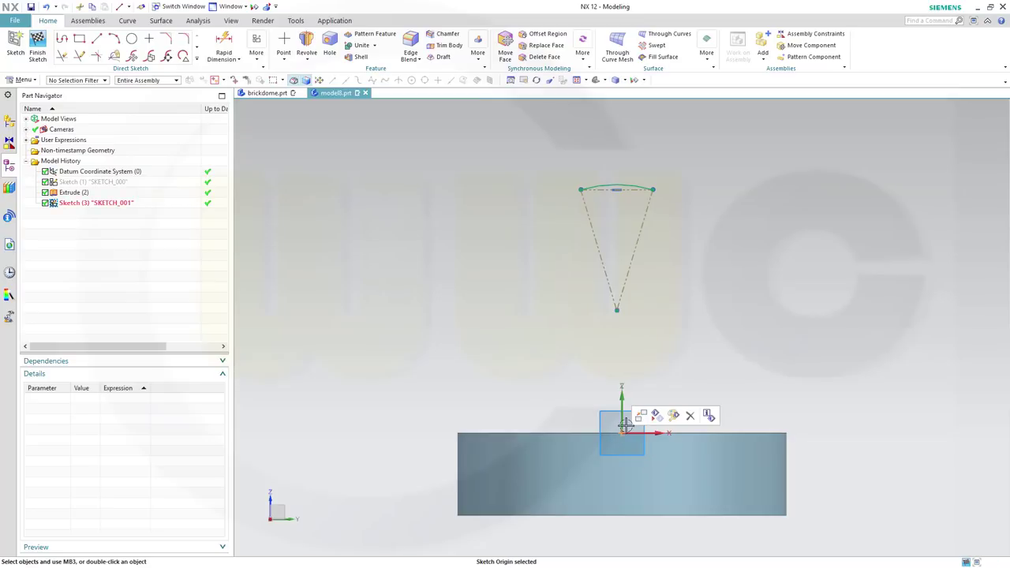
{"action": "left_click", "coordinate": [631, 190]}
{"action": "left_click", "coordinate": [735, 175]}
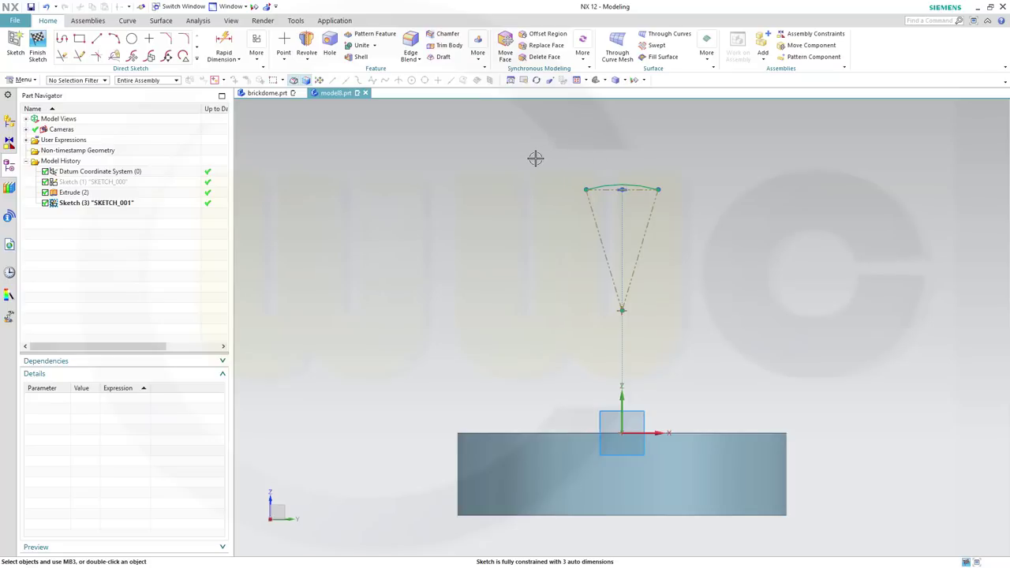
Step: Move all the sketch geometry upward and finish the sketch
{"action": "left_click_drag", "start_coordinate": [539, 162], "coordinate": [704, 311]}
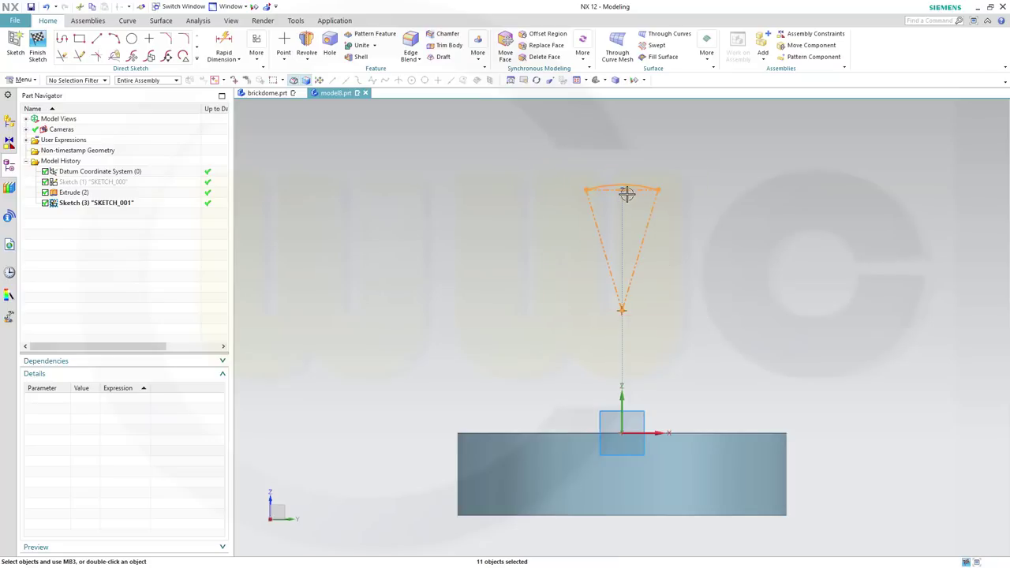
{"action": "left_click_drag", "start_coordinate": [627, 192], "coordinate": [643, 164]}
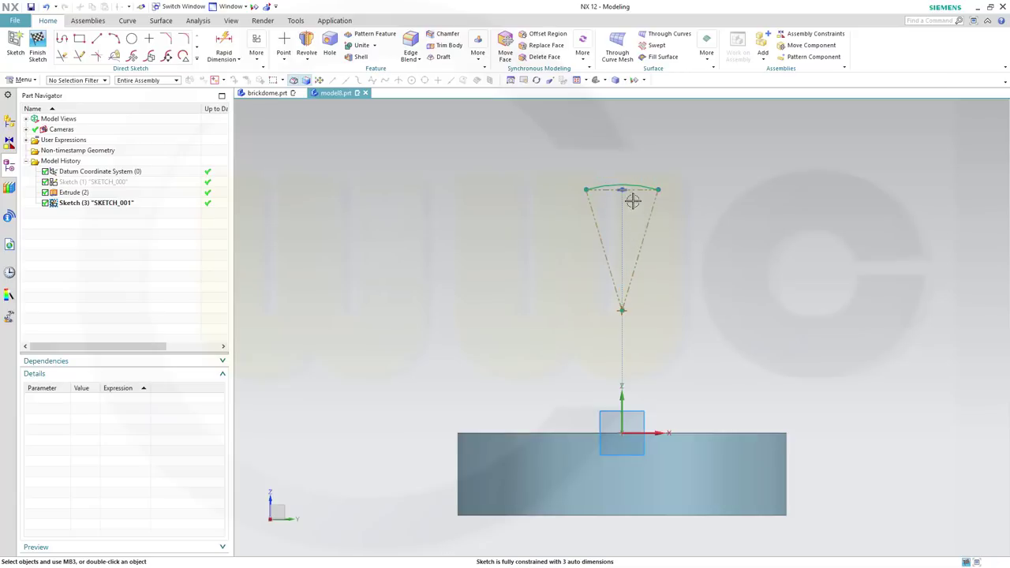
{"action": "left_click_drag", "start_coordinate": [536, 165], "coordinate": [681, 216]}
{"action": "left_click_drag", "start_coordinate": [634, 186], "coordinate": [632, 153]}
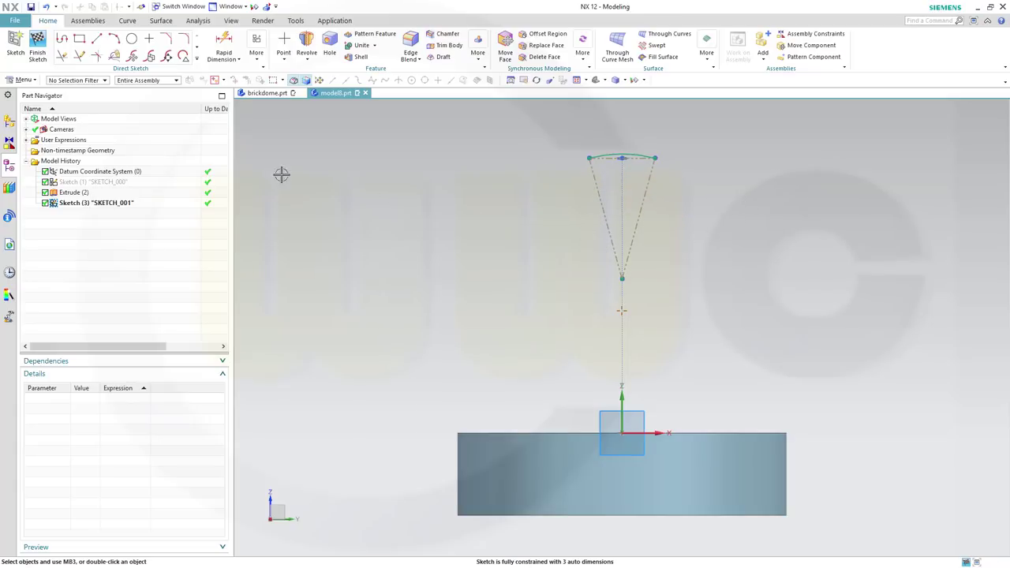
{"action": "left_click", "coordinate": [38, 49]}
Step: Copy SKETCH_001 and paste it onto the datum plane as Sketch (4)
{"action": "mouse_move", "coordinate": [474, 181]}
{"action": "middle_mouse_down"}
{"action": "mouse_move", "coordinate": [683, 197]}
{"action": "mouse_move", "coordinate": [732, 217]}
{"action": "mouse_move", "coordinate": [729, 189]}
{"action": "mouse_move", "coordinate": [729, 207]}
{"action": "mouse_move", "coordinate": [672, 258]}
{"action": "mouse_move", "coordinate": [642, 264]}
{"action": "middle_mouse_up"}
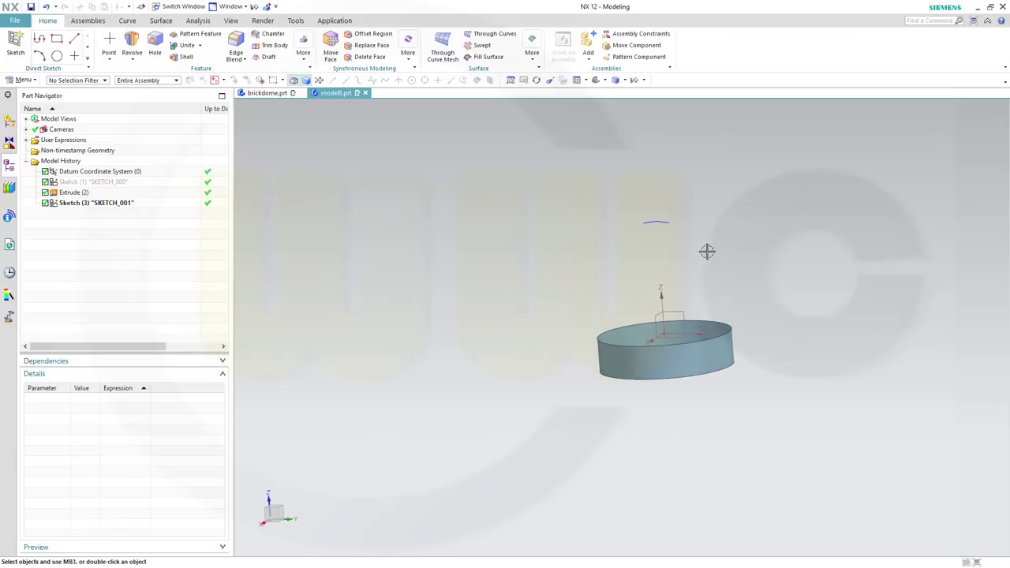
{"action": "left_click", "coordinate": [109, 204]}
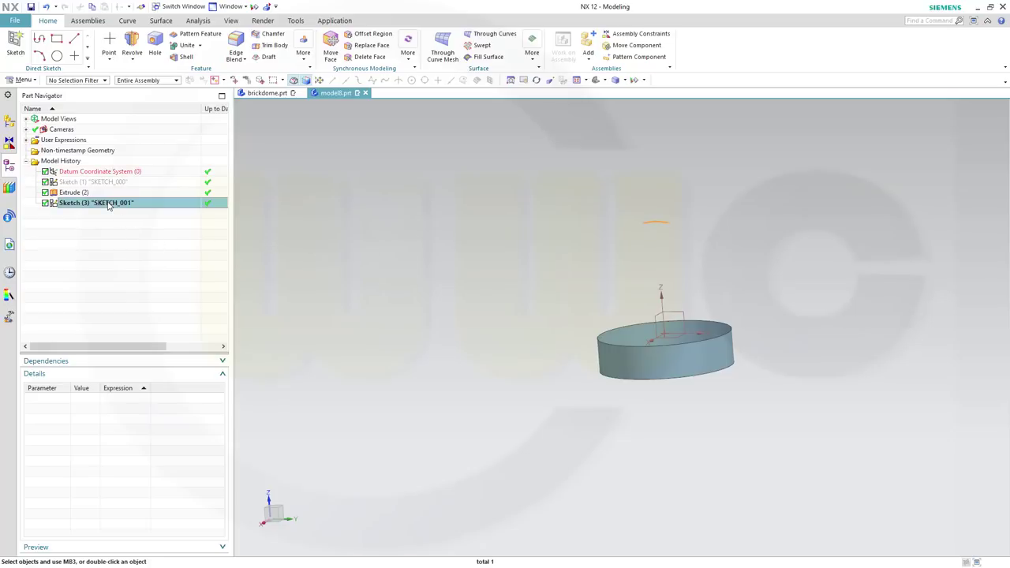
{"action": "right_click", "coordinate": [109, 204]}
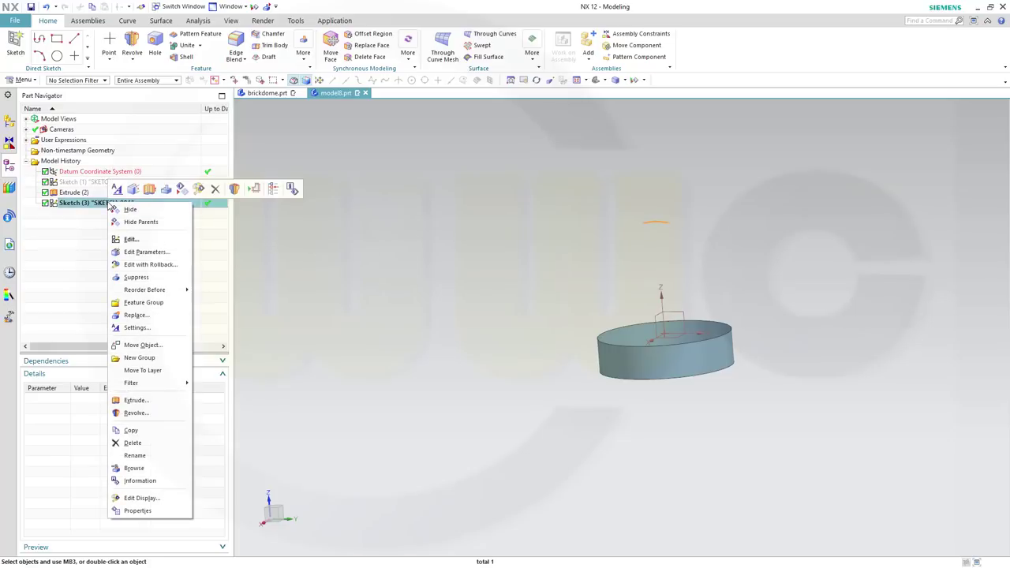
{"action": "left_click", "coordinate": [131, 431]}
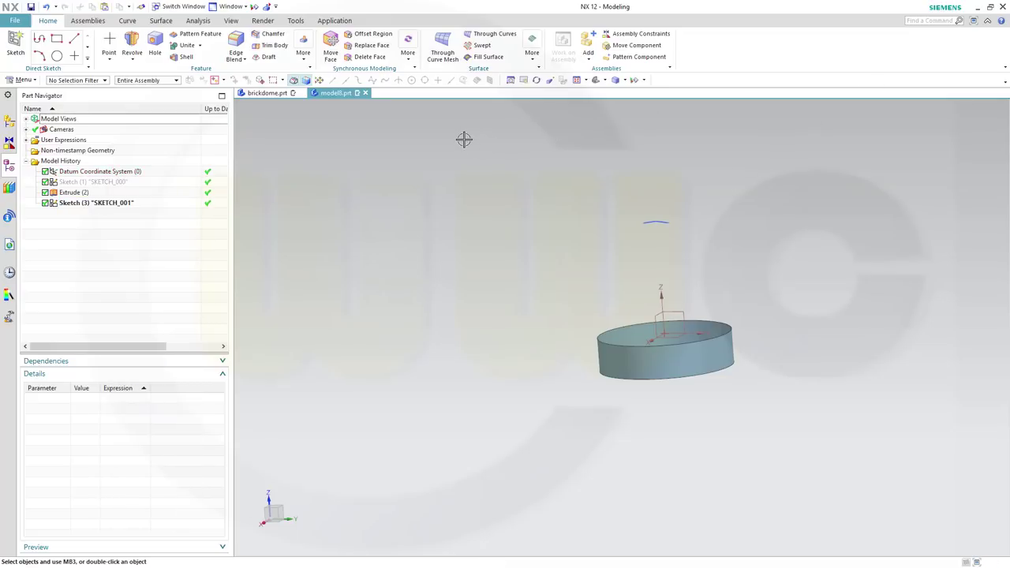
{"action": "key", "text": "ctrl+v"}
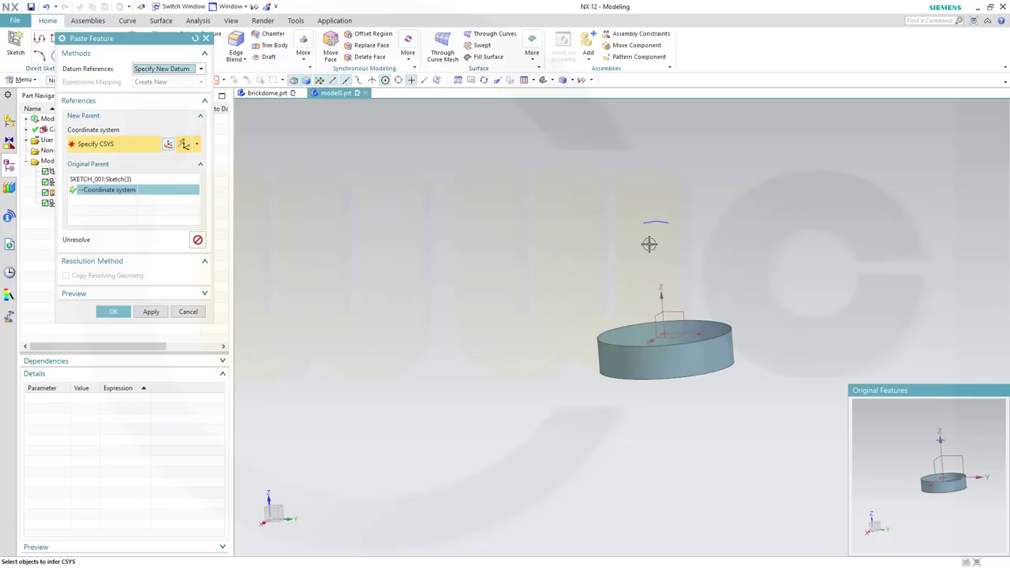
{"action": "left_click", "coordinate": [655, 316]}
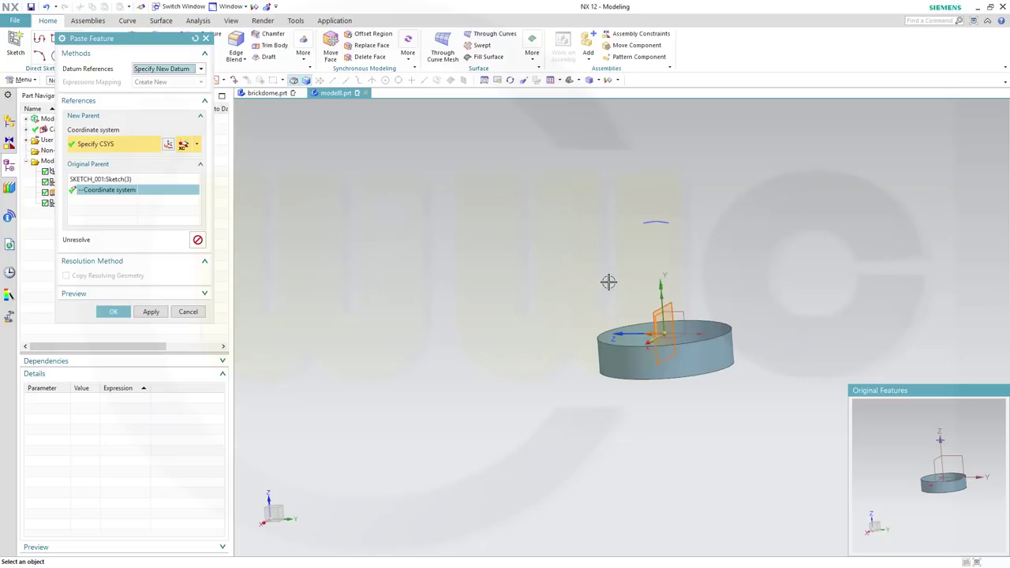
{"action": "left_click", "coordinate": [111, 313]}
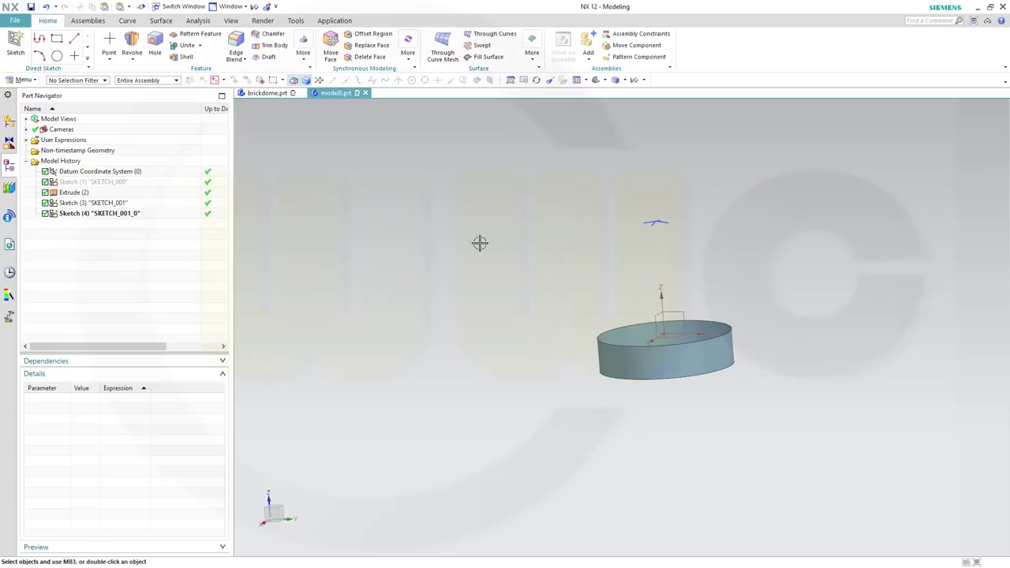
{"action": "middle_click_drag", "start_coordinate": [480, 242], "coordinate": [559, 232]}
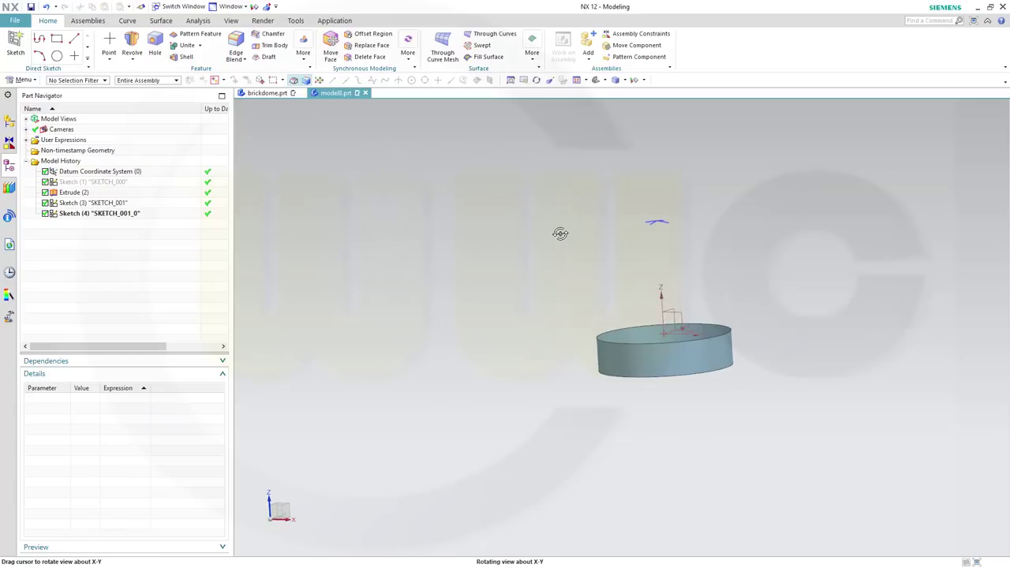
Step: Create a Fill Surface bounded by the band's top edge and shaped through the two arcs
{"action": "left_click", "coordinate": [159, 22]}
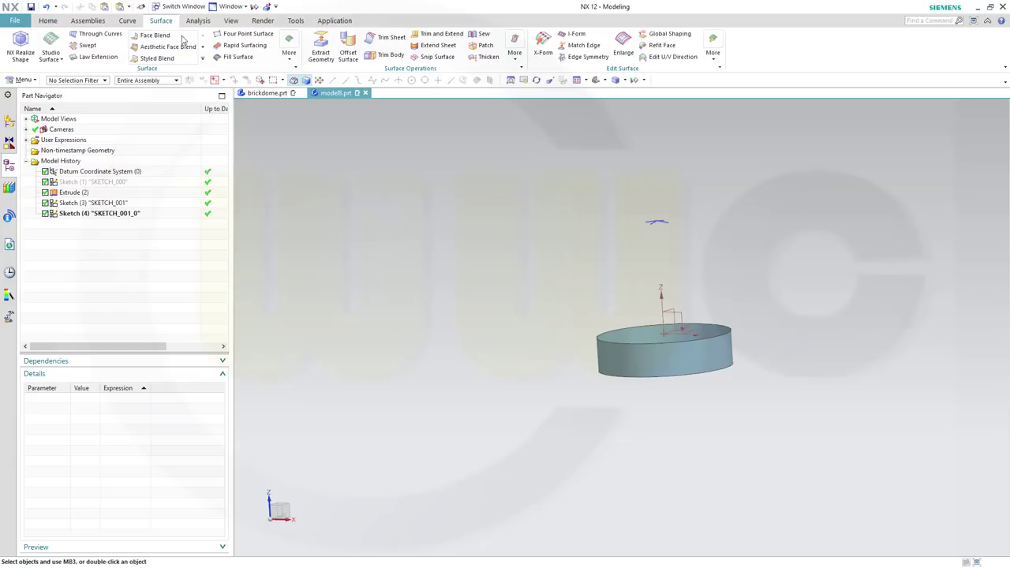
{"action": "left_click", "coordinate": [235, 58]}
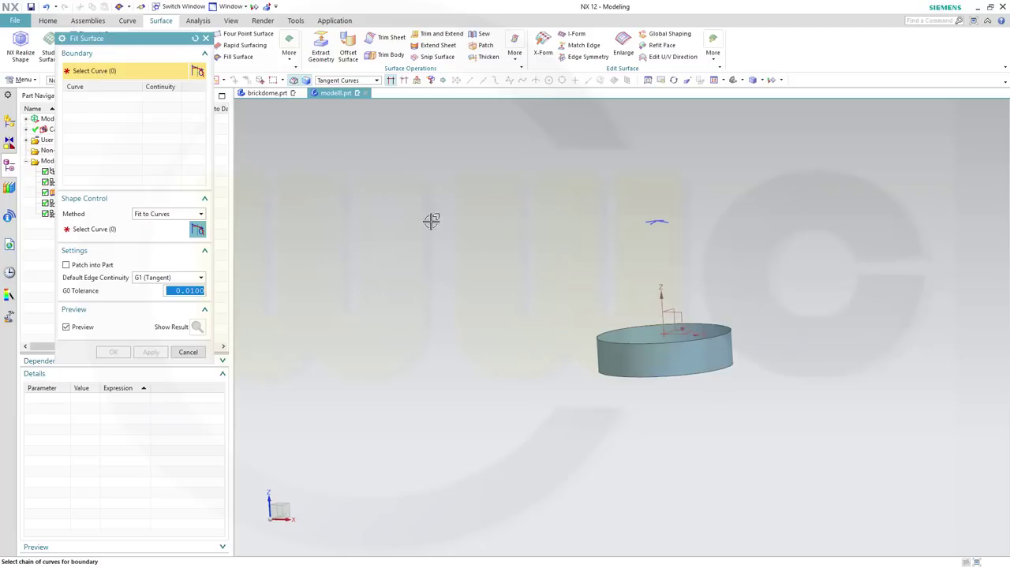
{"action": "left_click", "coordinate": [624, 323]}
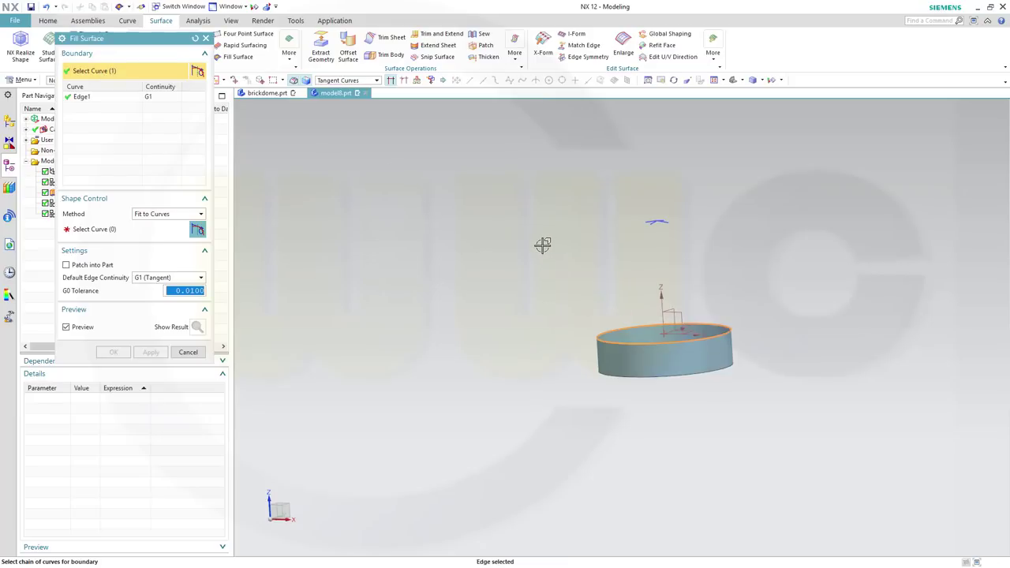
{"action": "left_click", "coordinate": [91, 229]}
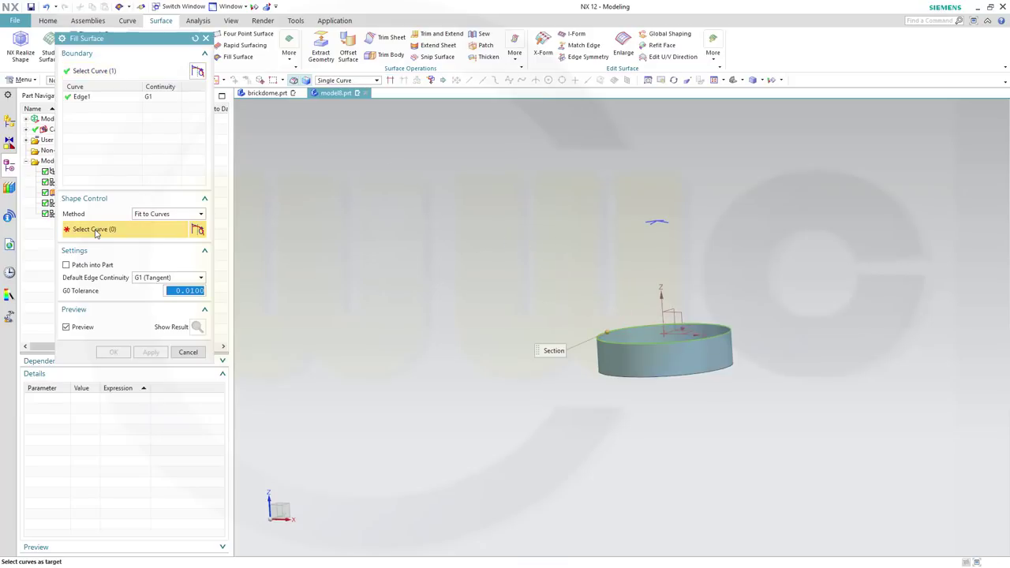
{"action": "left_click", "coordinate": [649, 229]}
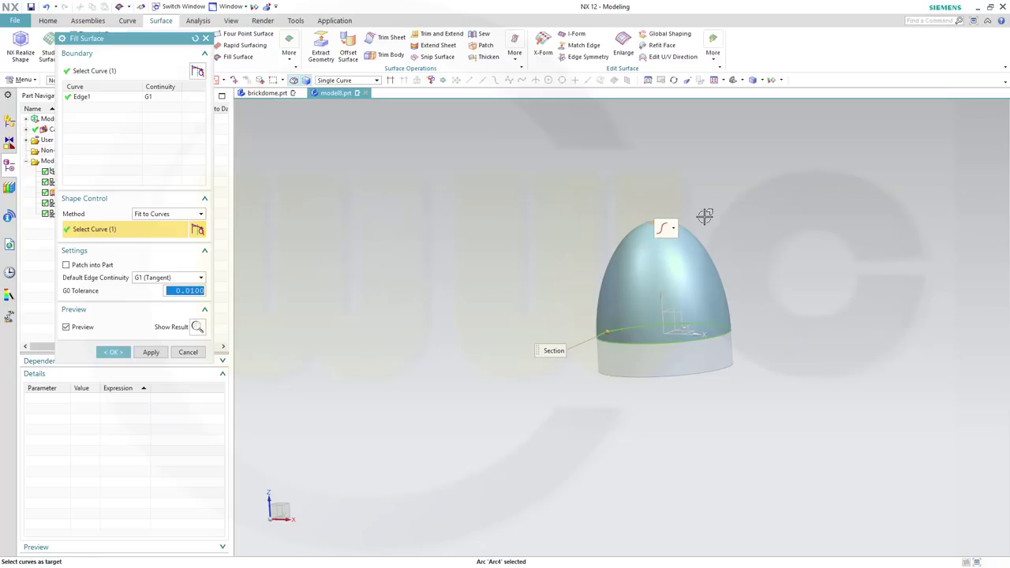
{"action": "left_click", "coordinate": [670, 235]}
{"action": "middle_click_drag", "start_coordinate": [686, 214], "coordinate": [700, 187]}
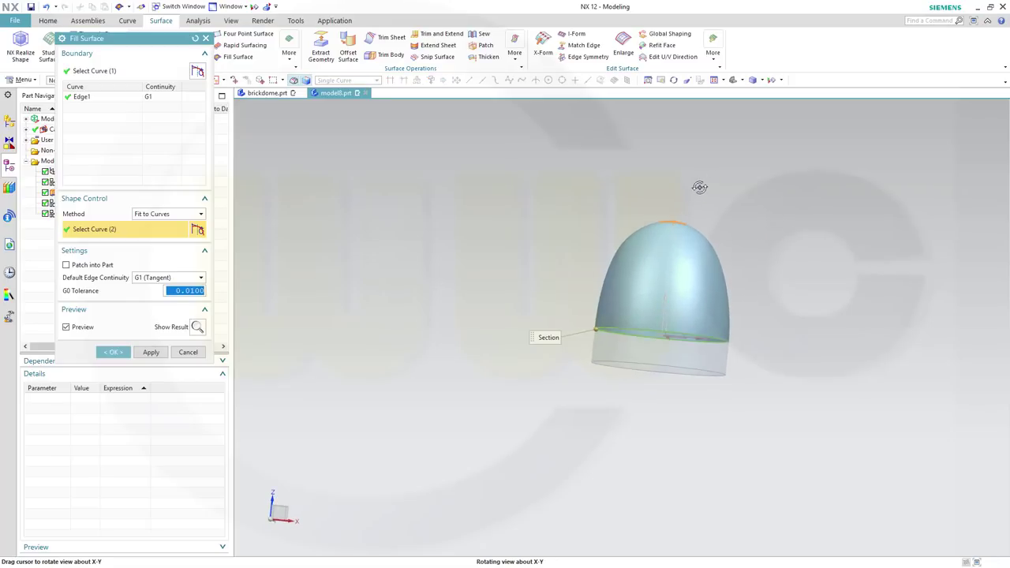
{"action": "left_click", "coordinate": [114, 352]}
{"action": "middle_click_drag", "start_coordinate": [545, 262], "coordinate": [771, 247]}
{"action": "scroll", "coordinate": [767, 246], "scroll_direction": "up", "scroll_amount": 1}
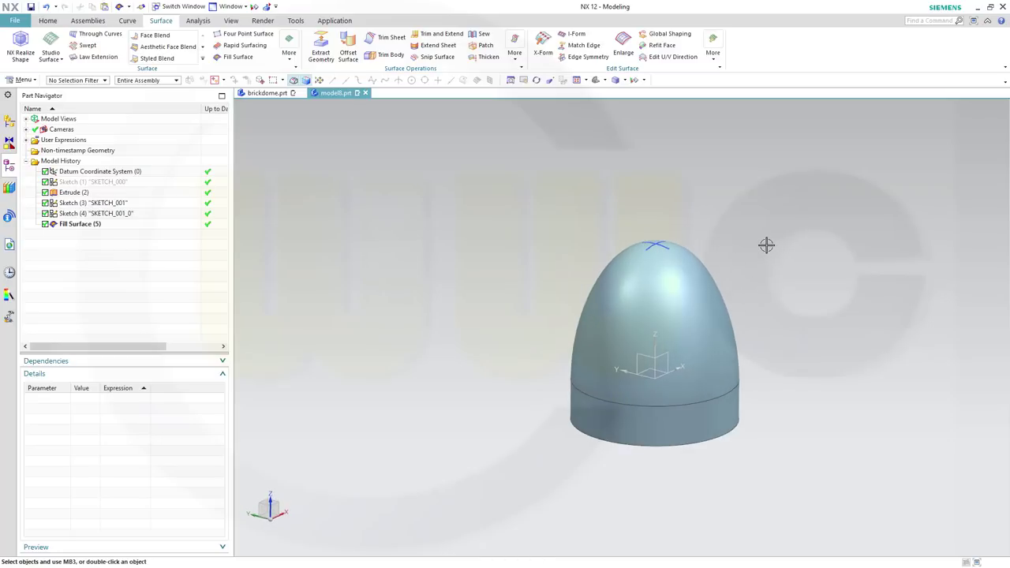
Step: Hide Sketch (4) and Sketch (3) in the Part Navigator
{"action": "left_click", "coordinate": [132, 218]}
{"action": "right_click", "coordinate": [134, 216]}
{"action": "left_click", "coordinate": [153, 224]}
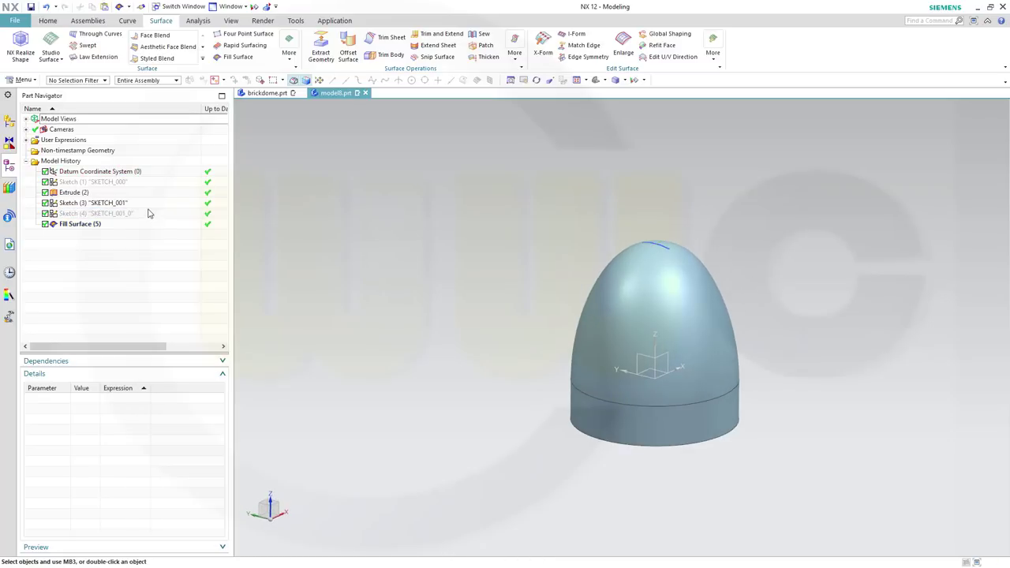
{"action": "right_click", "coordinate": [143, 204]}
{"action": "left_click", "coordinate": [153, 212]}
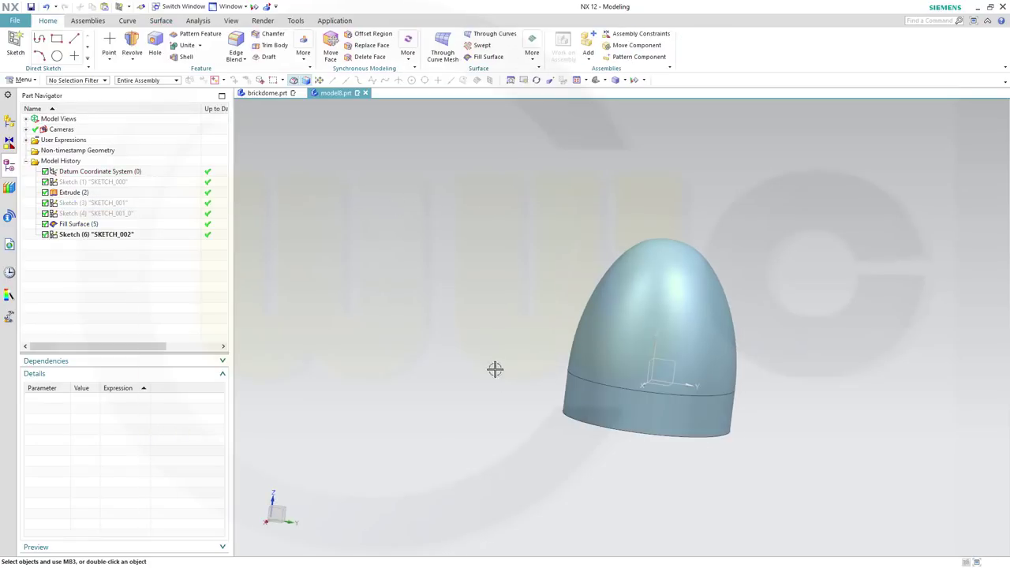
Step: Hide the extruded band so only the dome surface remains visible
{"action": "middle_click_drag", "start_coordinate": [495, 369], "coordinate": [488, 403]}
{"action": "left_click", "coordinate": [655, 403]}
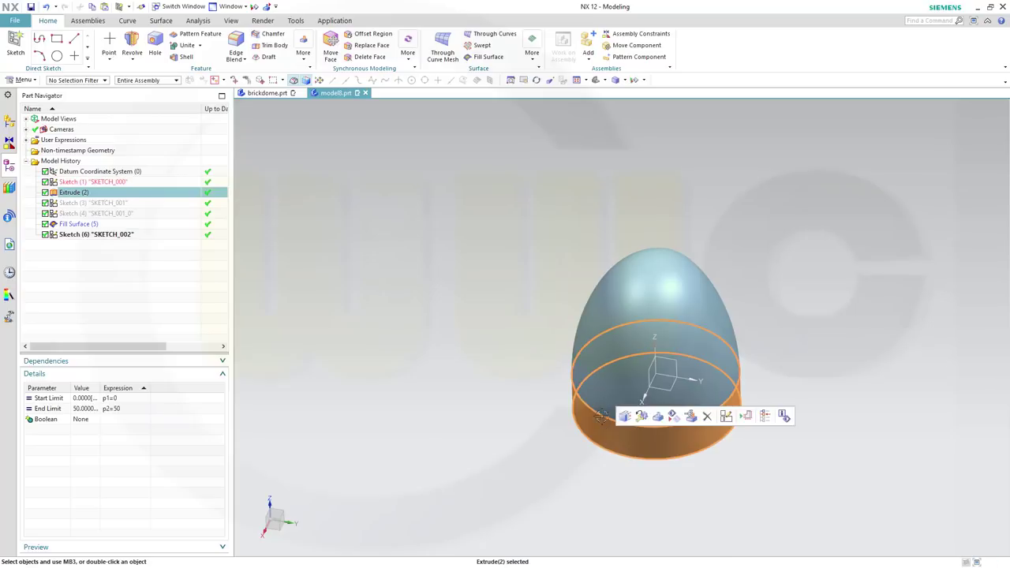
{"action": "left_click", "coordinate": [673, 416]}
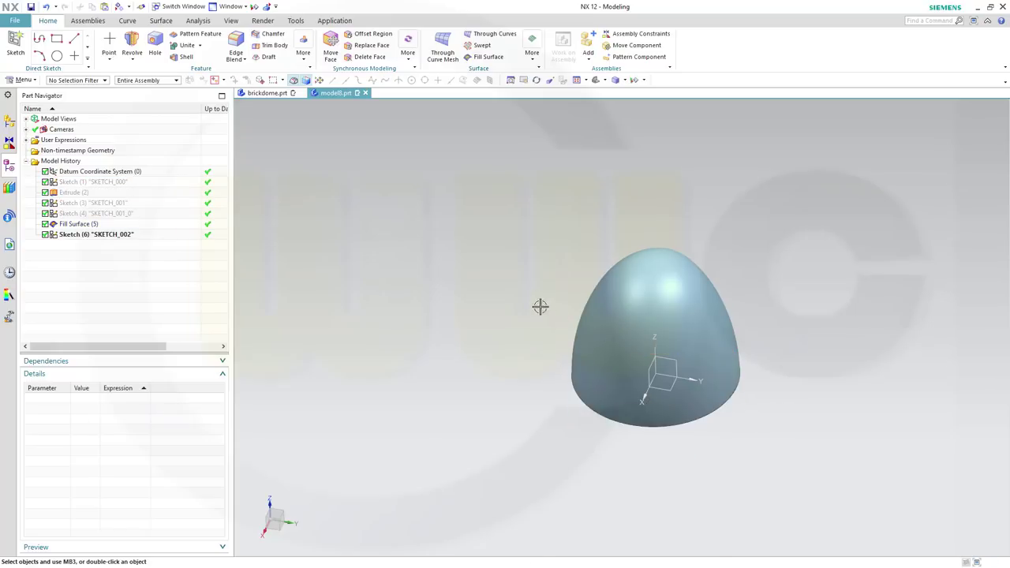
{"action": "middle_click_drag", "start_coordinate": [537, 301], "coordinate": [547, 279]}
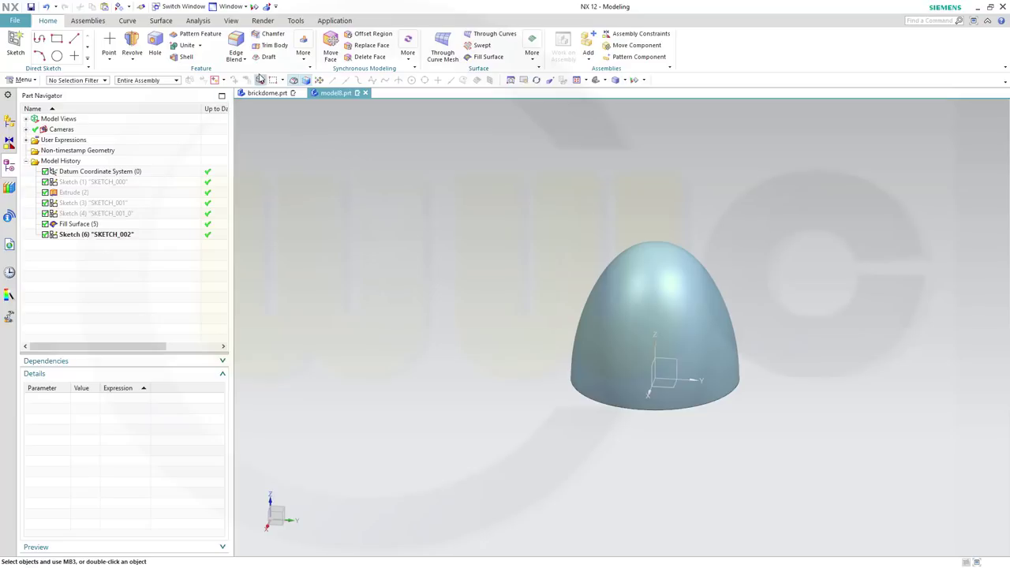
{"action": "left_click", "coordinate": [160, 21]}
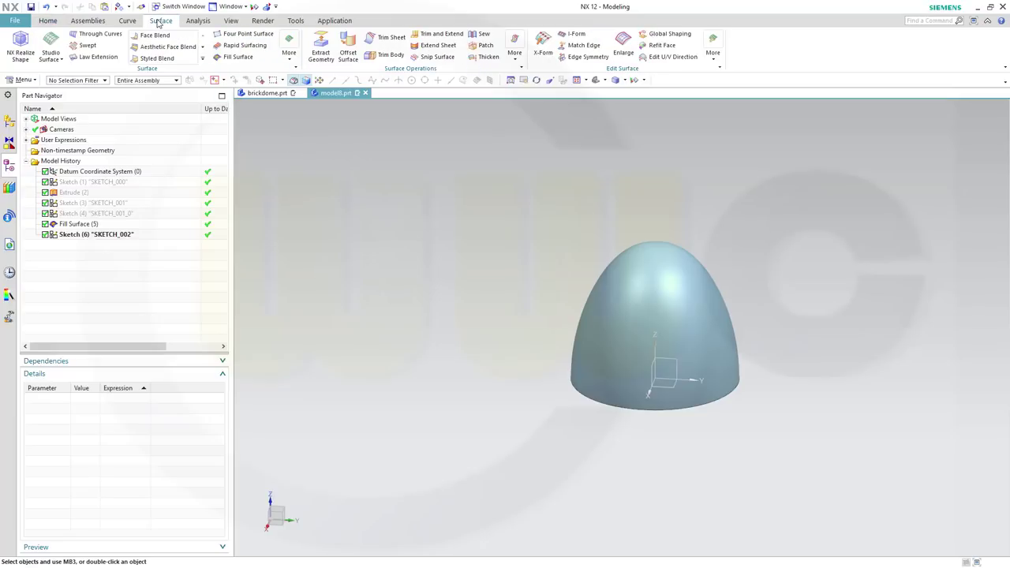
Step: Trim the dome sheet along the YZ datum plane with Trim Sheet
{"action": "left_click", "coordinate": [387, 37]}
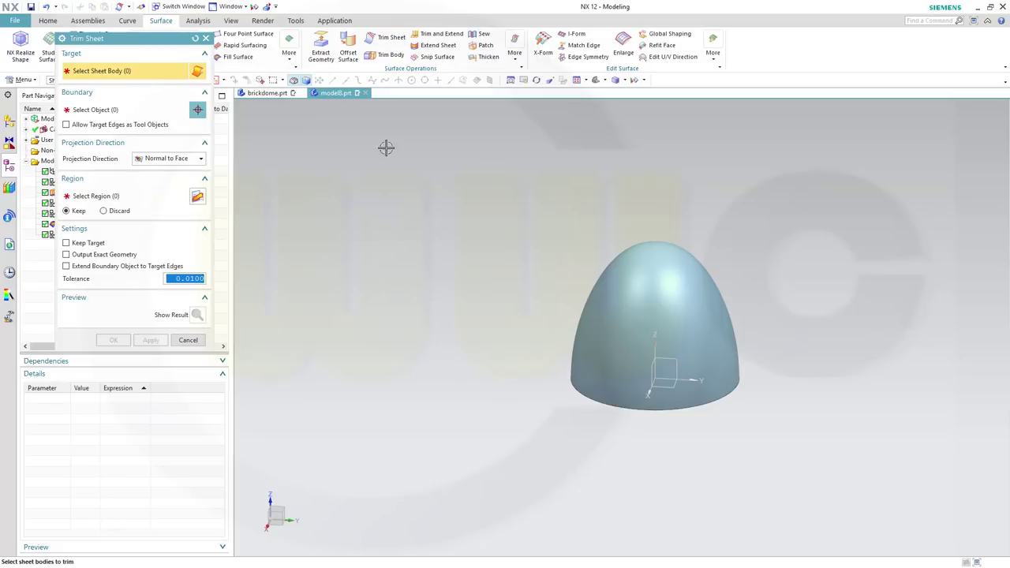
{"action": "left_click", "coordinate": [629, 295]}
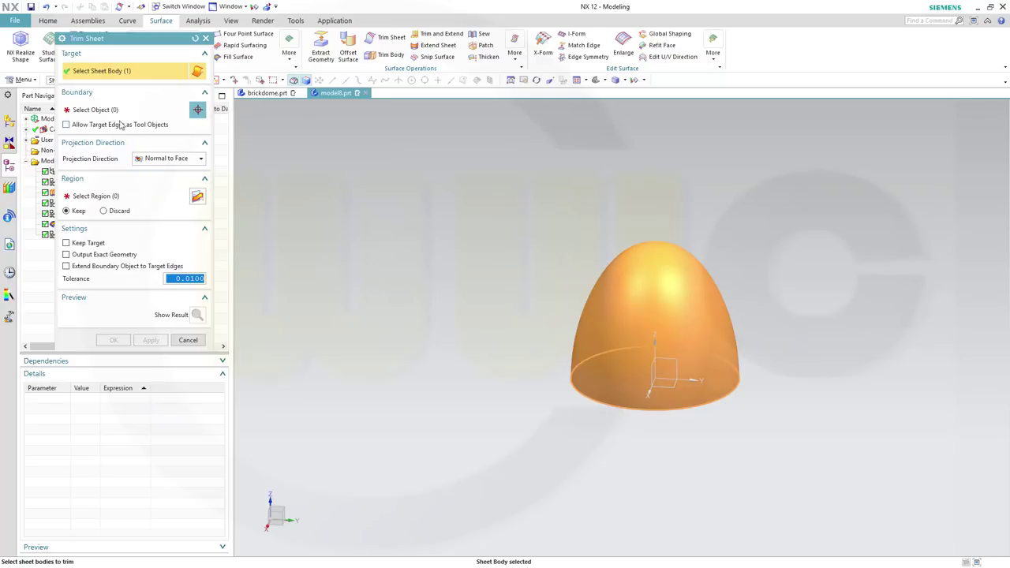
{"action": "left_click", "coordinate": [92, 110]}
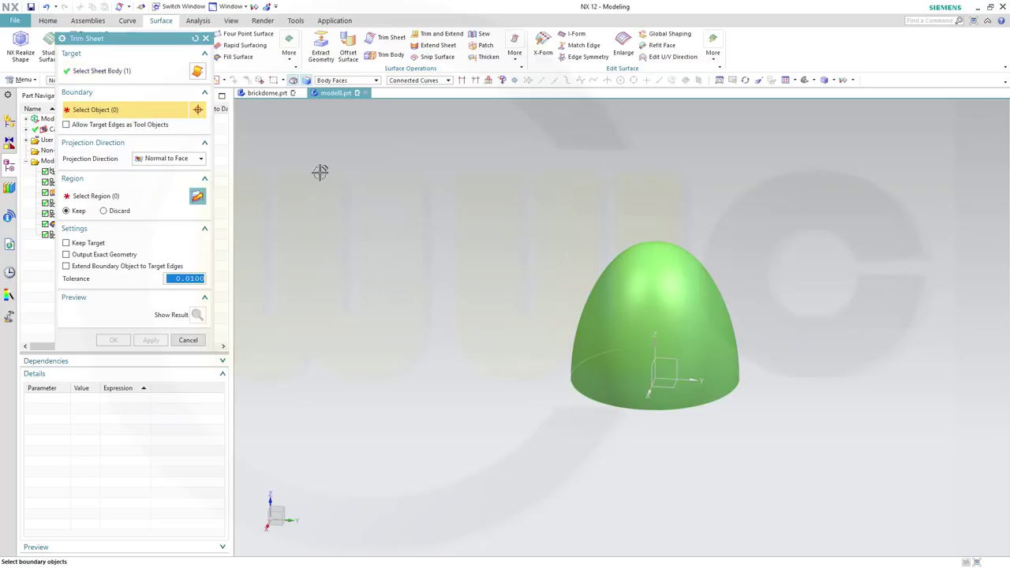
{"action": "left_click", "coordinate": [665, 368]}
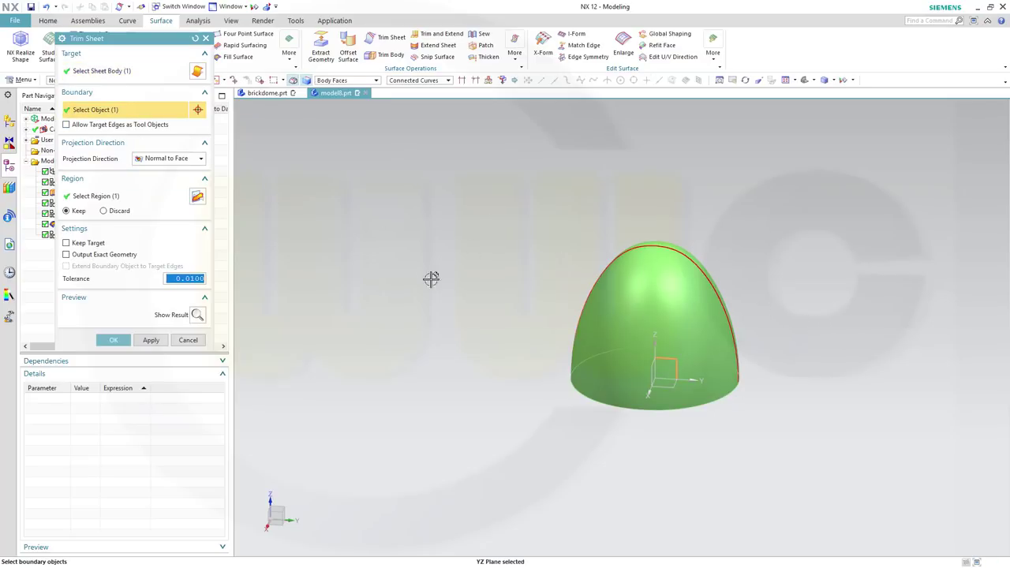
{"action": "middle_click_drag", "start_coordinate": [433, 279], "coordinate": [350, 300]}
{"action": "left_click", "coordinate": [114, 341]}
{"action": "middle_click_drag", "start_coordinate": [510, 349], "coordinate": [518, 334]}
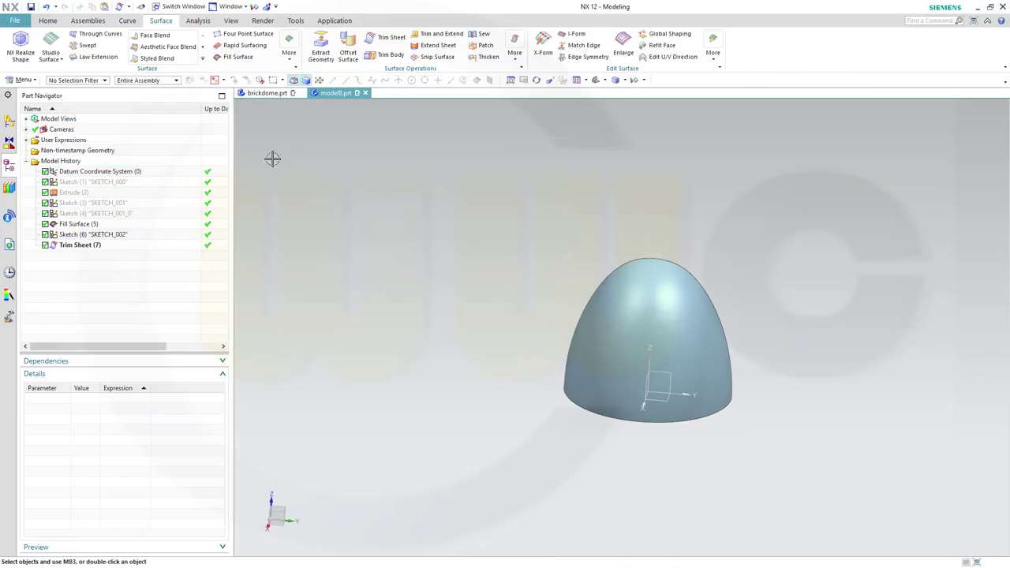
Step: Add an At Angle datum plane rotated 18° about the Z axis from the reference plane
{"action": "left_click", "coordinate": [47, 22]}
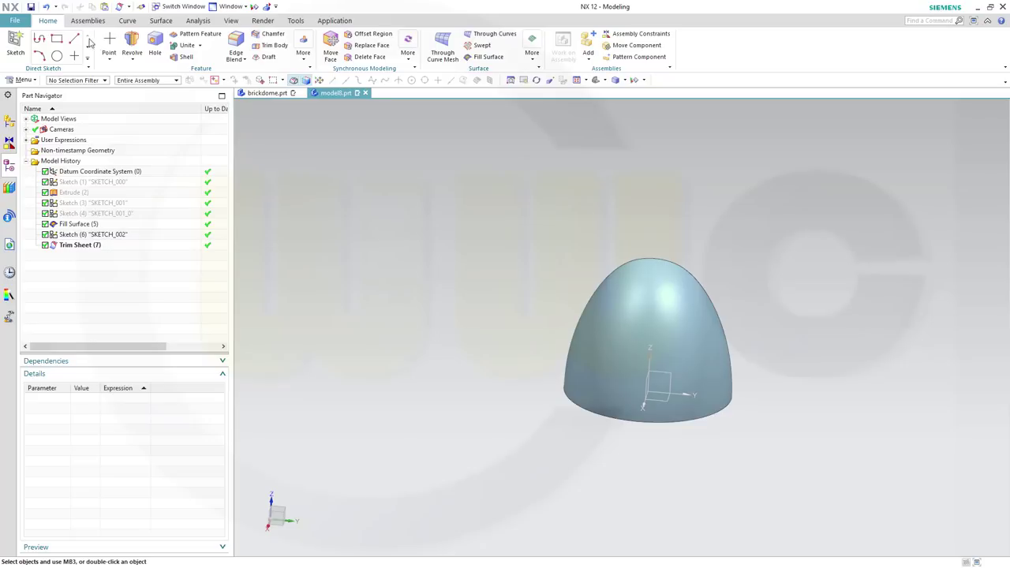
{"action": "left_click", "coordinate": [111, 60]}
{"action": "left_click", "coordinate": [126, 77]}
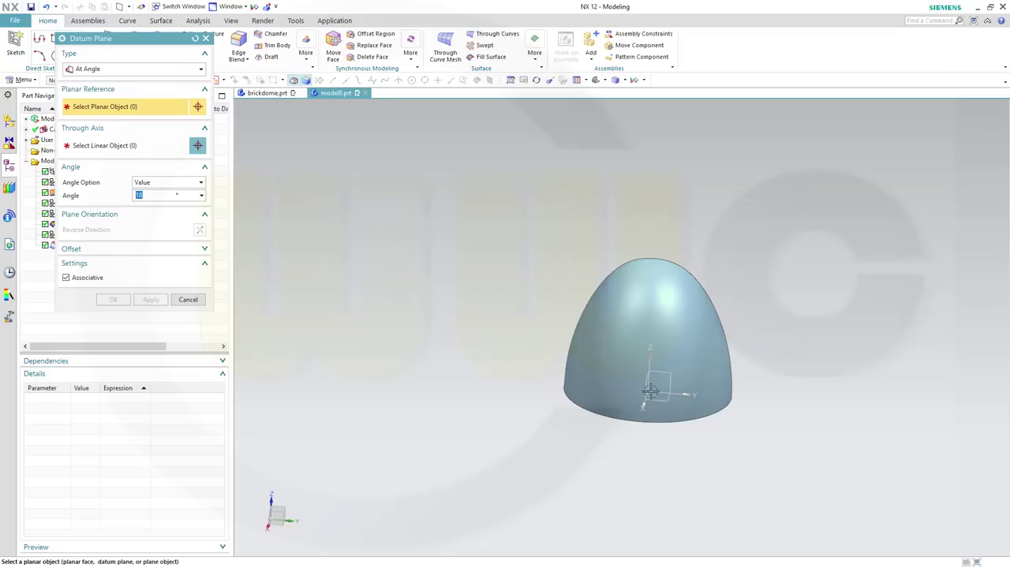
{"action": "left_click", "coordinate": [695, 369]}
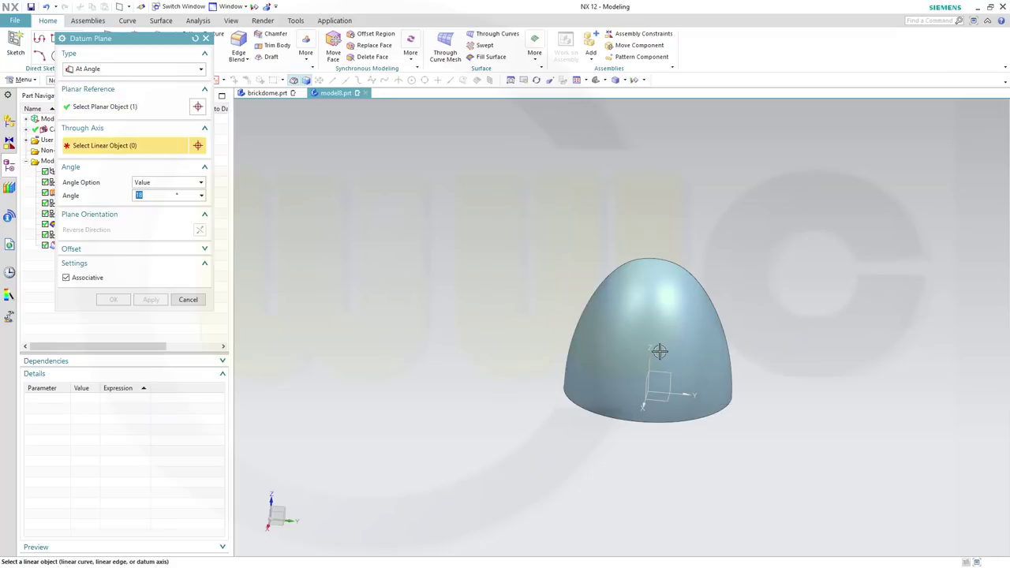
{"action": "left_click", "coordinate": [651, 355]}
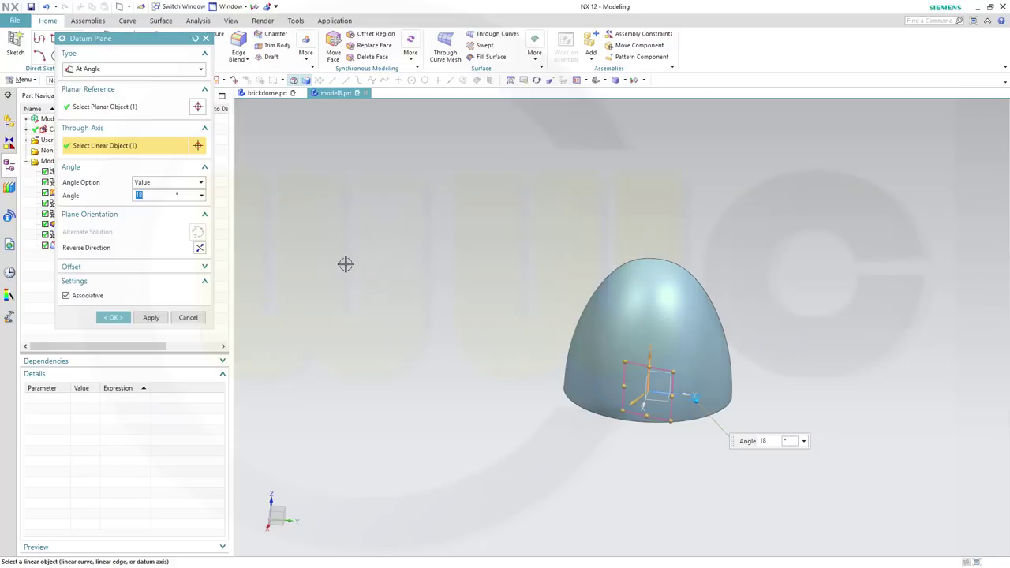
{"action": "left_click", "coordinate": [113, 317]}
{"action": "middle_click_drag", "start_coordinate": [374, 300], "coordinate": [304, 283]}
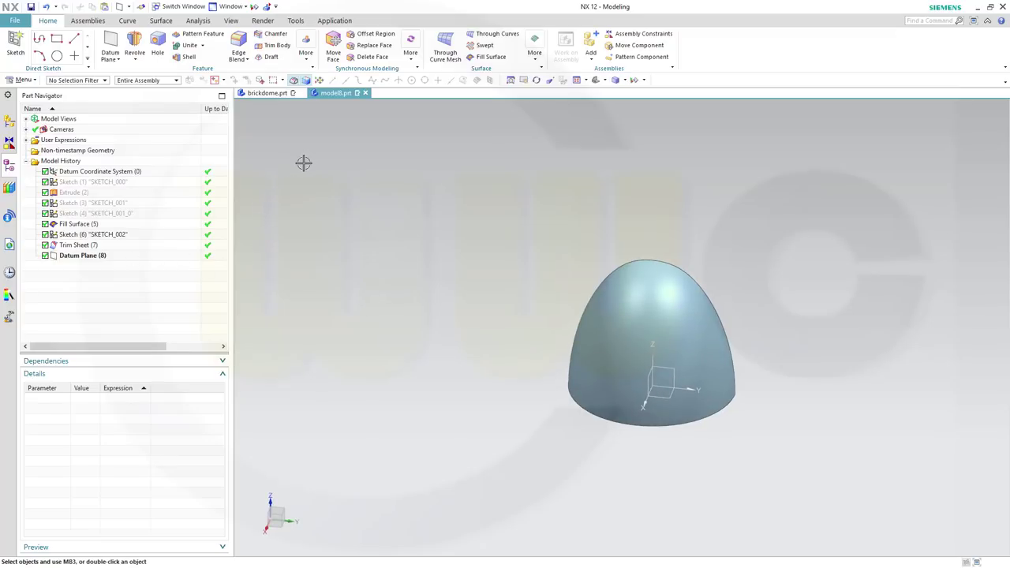
Step: Trim the dome surface with Datum Plane (8) as the boundary, leaving a narrow strip
{"action": "left_click", "coordinate": [160, 21]}
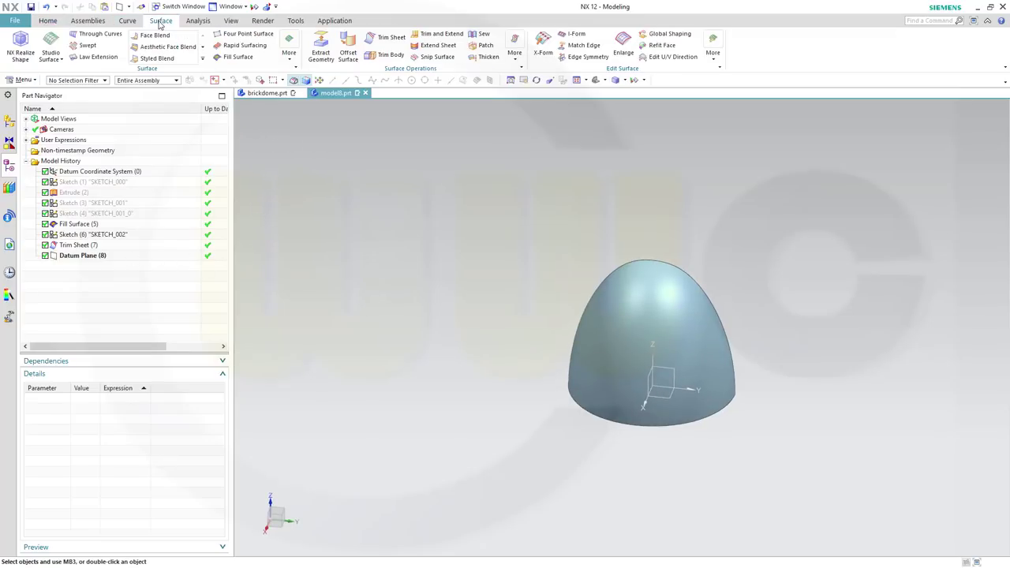
{"action": "left_click", "coordinate": [388, 39]}
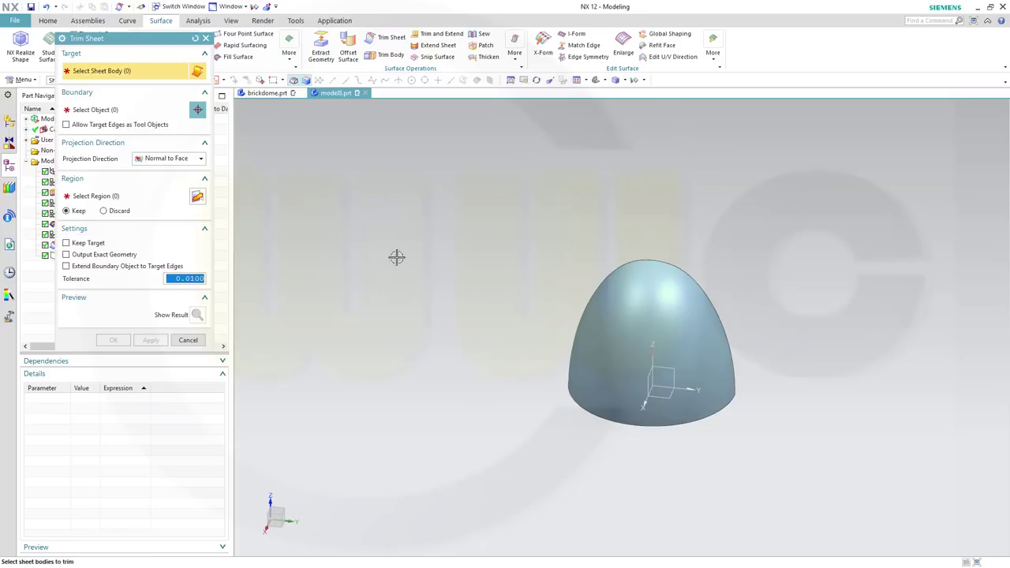
{"action": "left_click", "coordinate": [730, 354]}
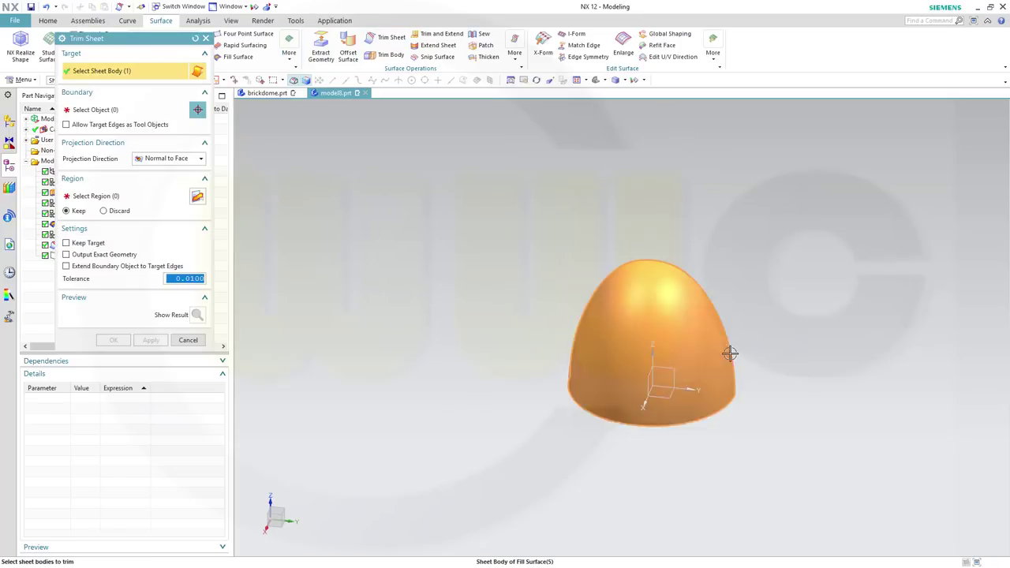
{"action": "left_click", "coordinate": [190, 110]}
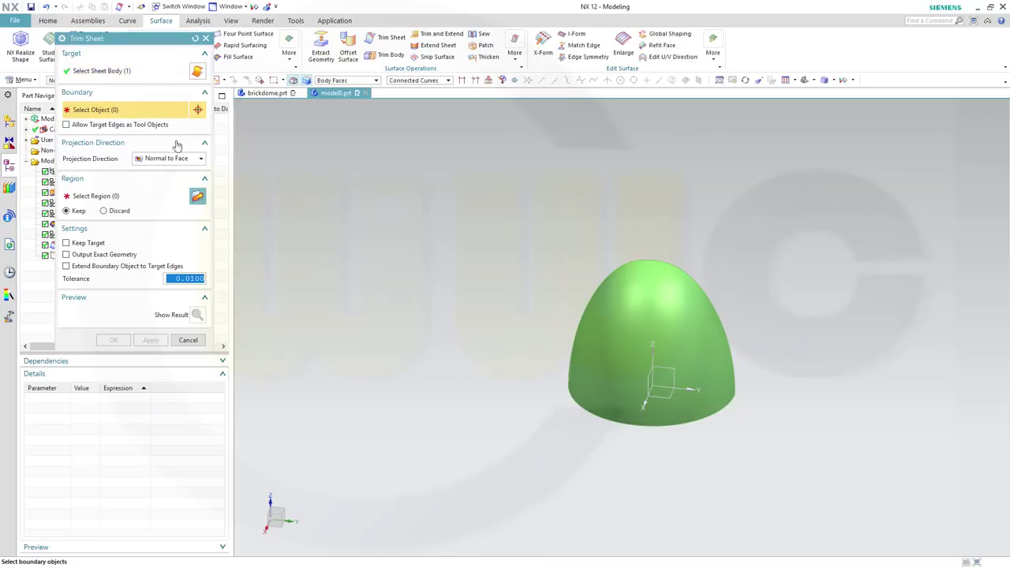
{"action": "left_click_drag", "start_coordinate": [120, 45], "coordinate": [300, 71]}
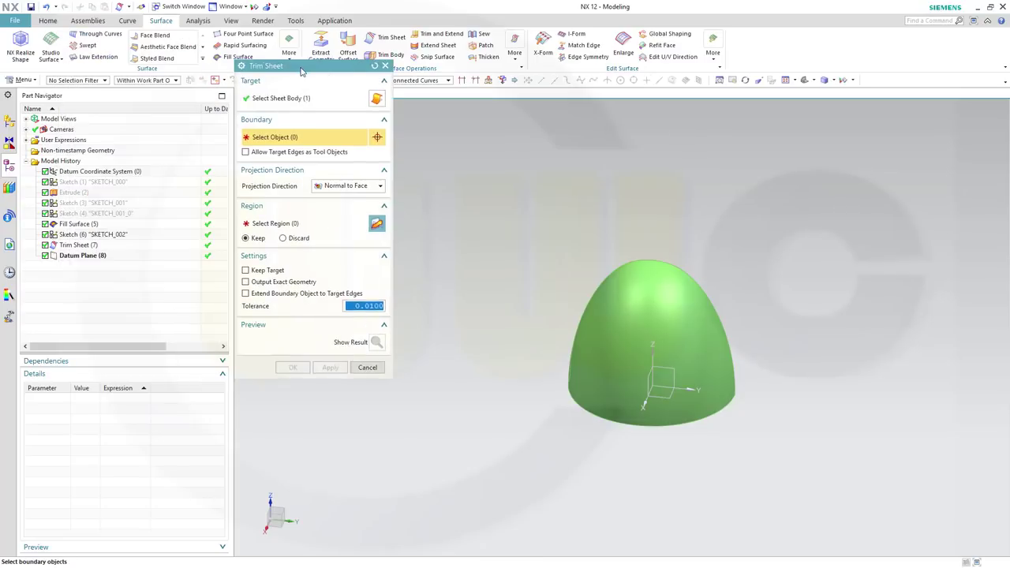
{"action": "left_click", "coordinate": [83, 256]}
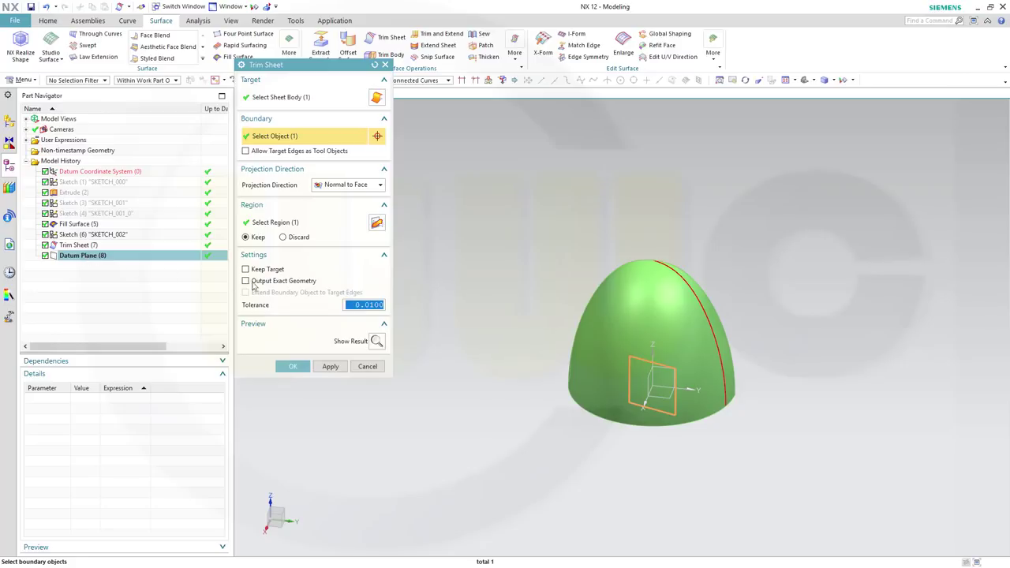
{"action": "left_click", "coordinate": [293, 366]}
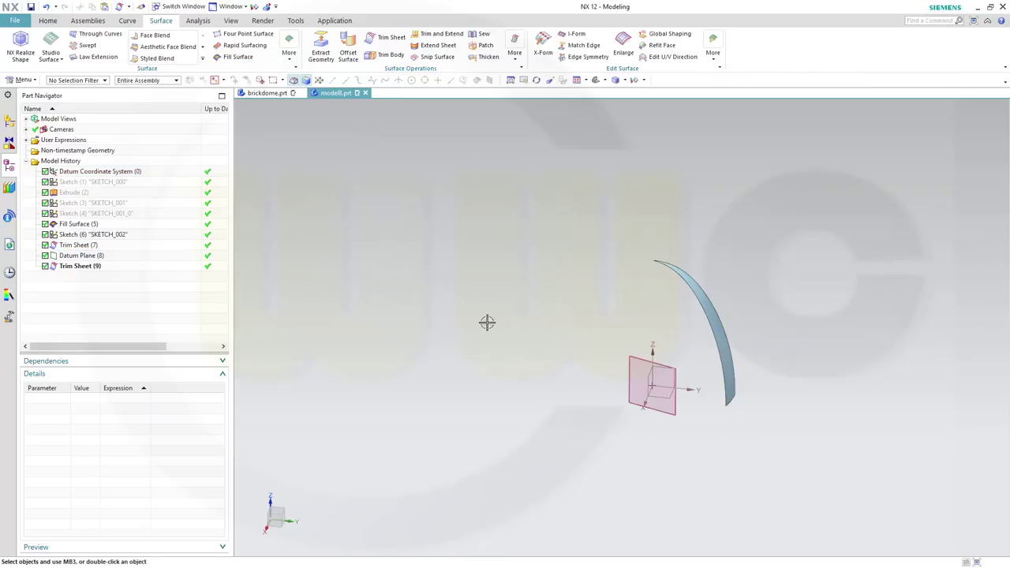
Step: Hide Datum Plane (8) from the Part Navigator and inspect the trimmed strip
{"action": "left_click", "coordinate": [111, 258]}
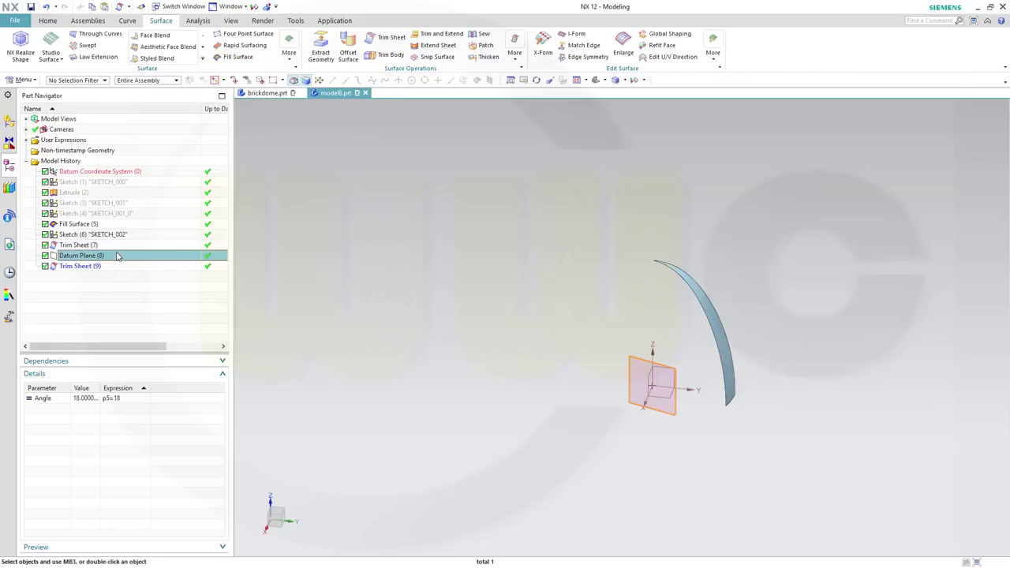
{"action": "right_click", "coordinate": [115, 254]}
{"action": "left_click", "coordinate": [139, 247]}
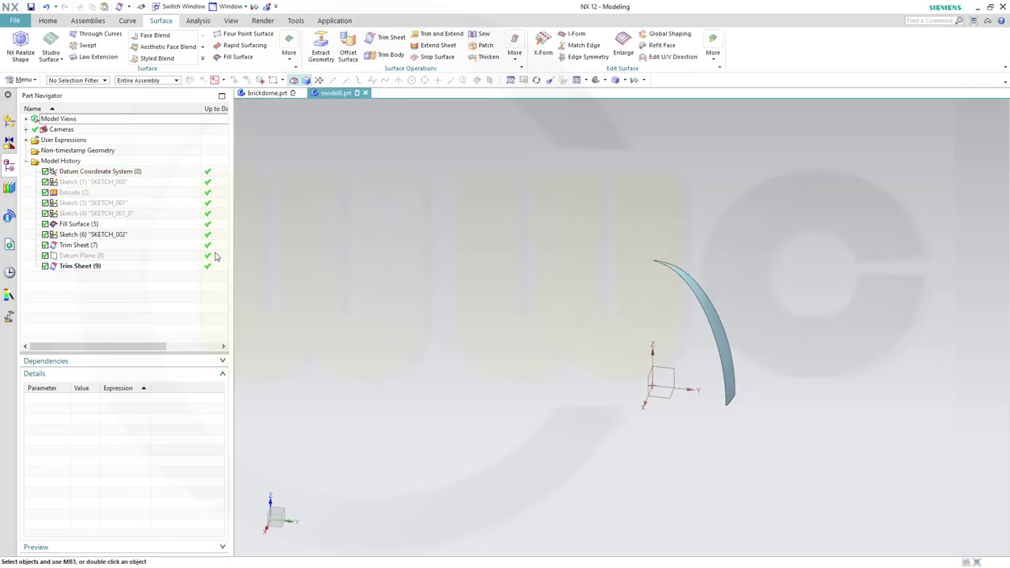
{"action": "middle_click_drag", "start_coordinate": [490, 295], "coordinate": [474, 273]}
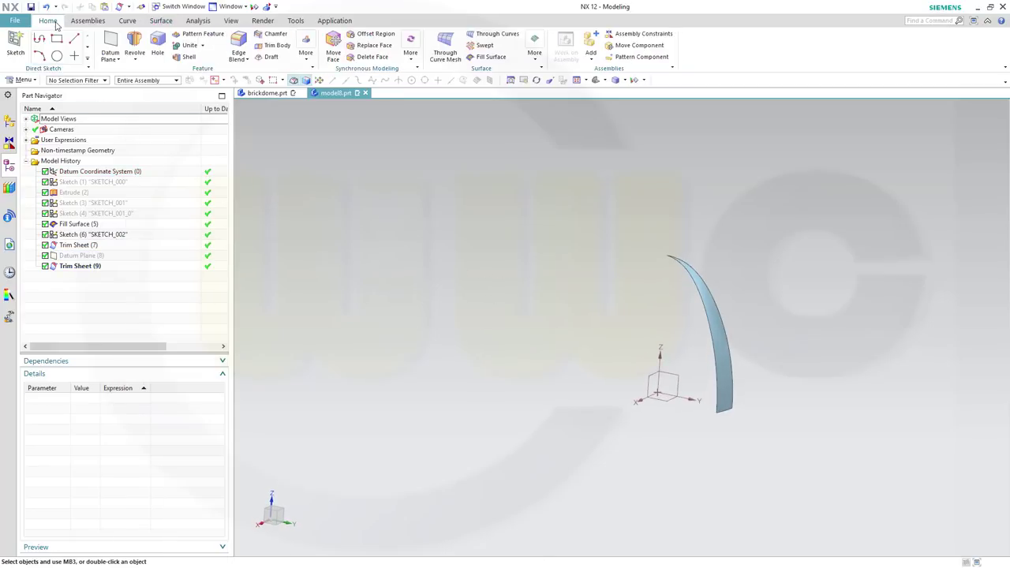
Step: Start a new sketch placed on the vertical datum plane
{"action": "left_click", "coordinate": [15, 43]}
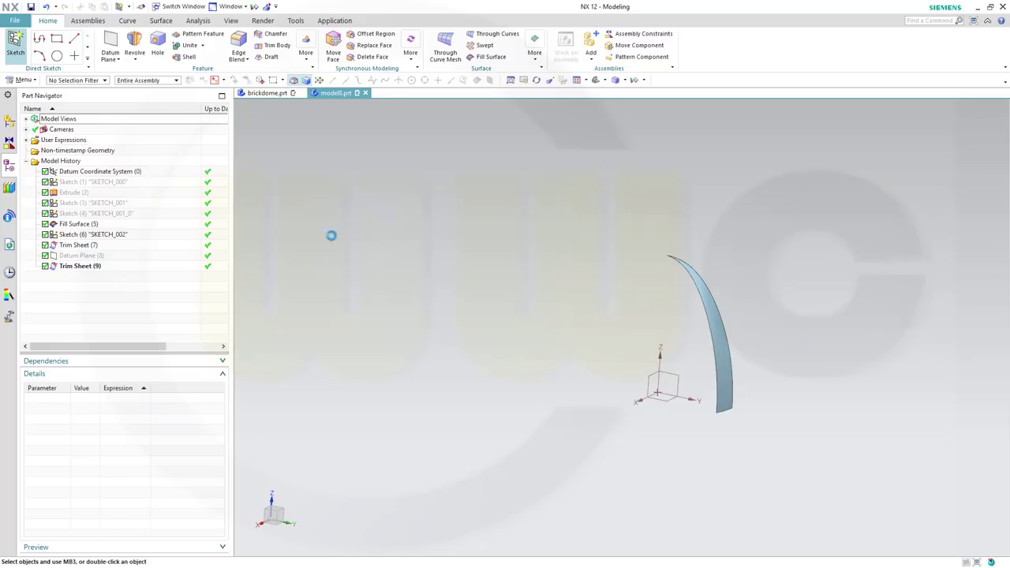
{"action": "left_click", "coordinate": [667, 369]}
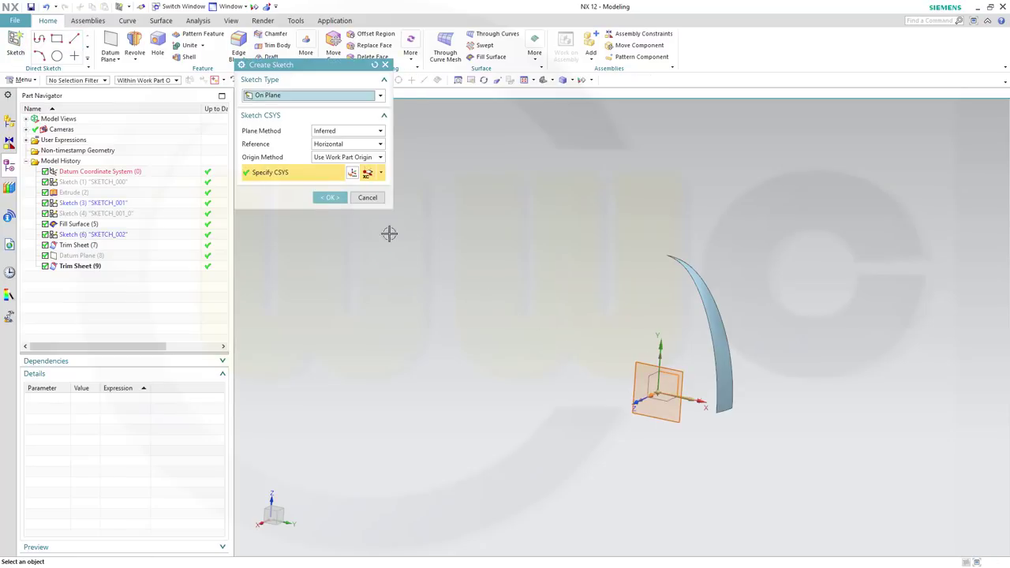
{"action": "left_click", "coordinate": [331, 198]}
{"action": "mouse_move", "coordinate": [537, 206]}
{"action": "middle_mouse_down"}
{"action": "mouse_move", "coordinate": [525, 228]}
{"action": "mouse_move", "coordinate": [558, 218]}
{"action": "middle_mouse_up"}
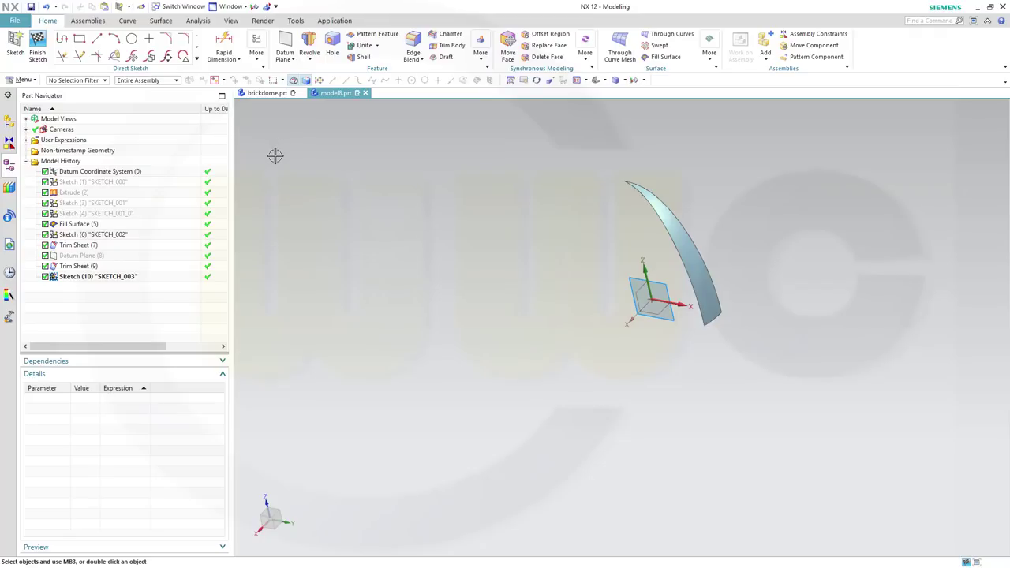
Step: Project the strip's top edge into the sketch and finish SKETCH_003
{"action": "left_click", "coordinate": [198, 60]}
{"action": "left_click", "coordinate": [115, 143]}
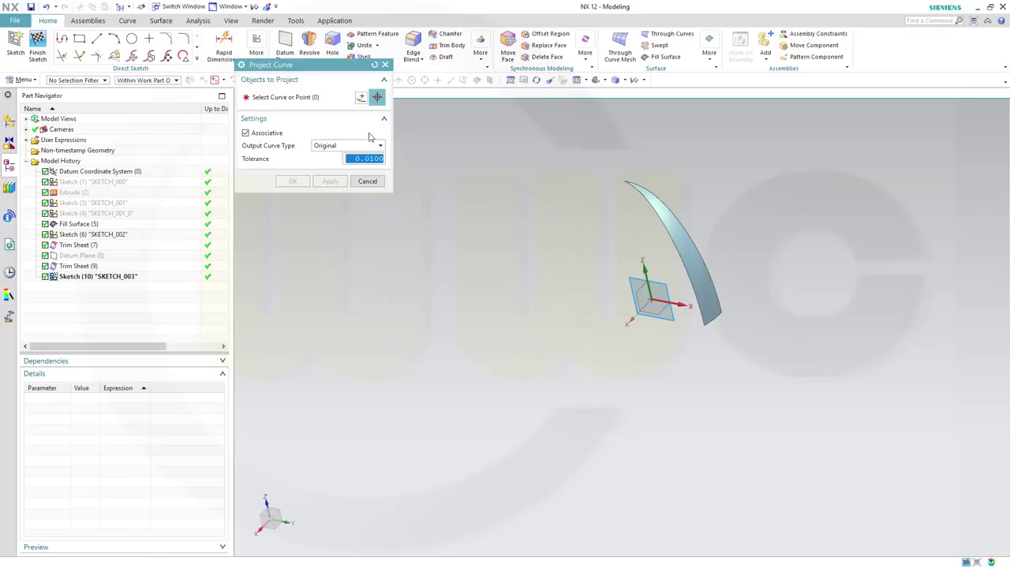
{"action": "left_click", "coordinate": [670, 199]}
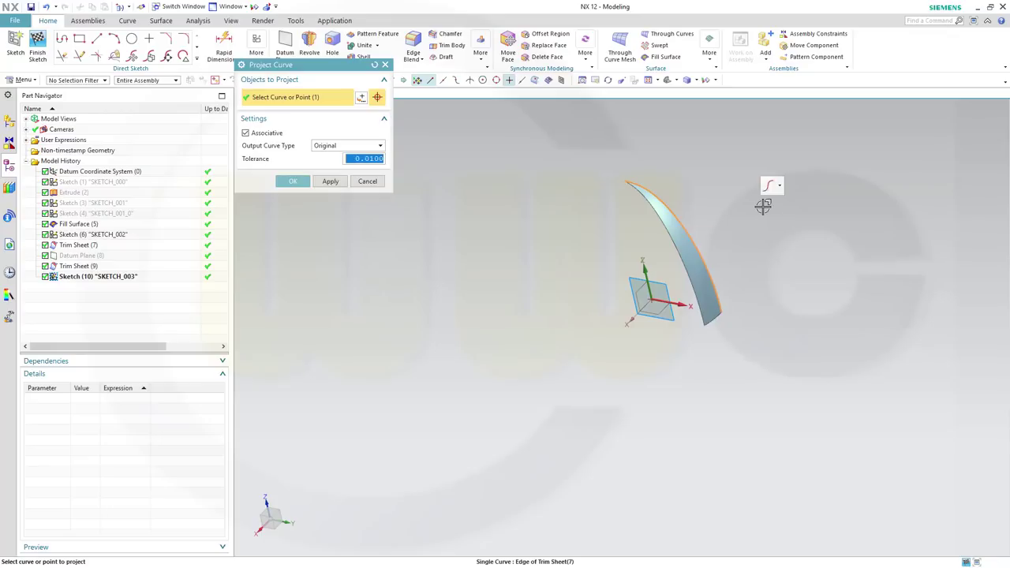
{"action": "left_click", "coordinate": [293, 181]}
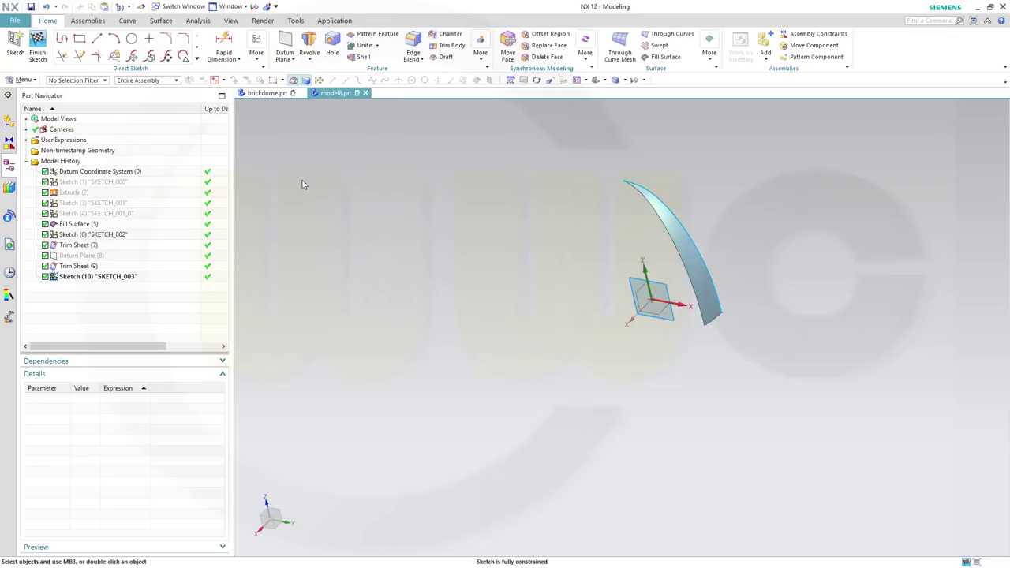
{"action": "key", "text": "ctrl+q"}
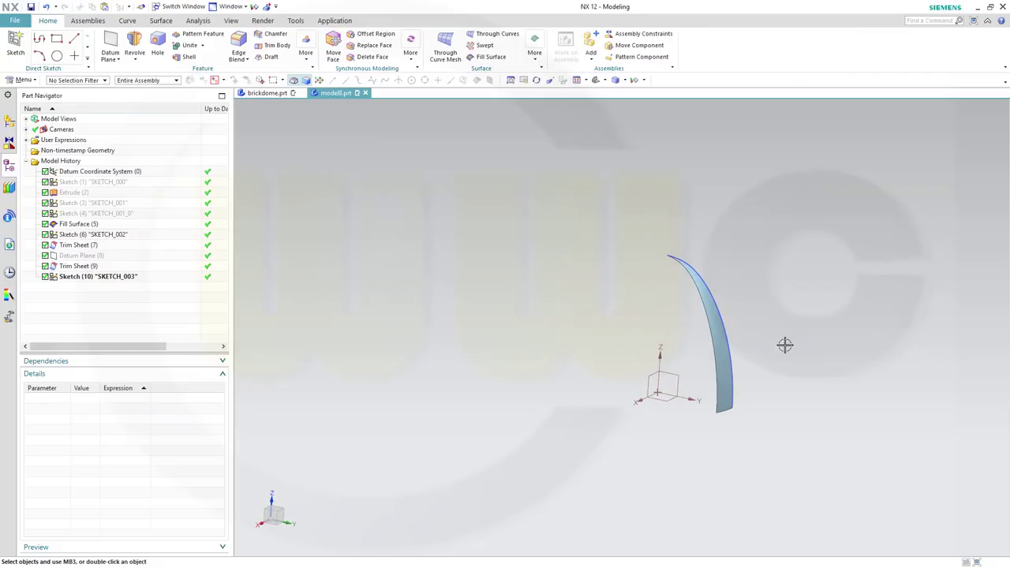
Step: Create a Point Set of 6 equal-arc-length points along the strip's curved edge
{"action": "left_click", "coordinate": [116, 59]}
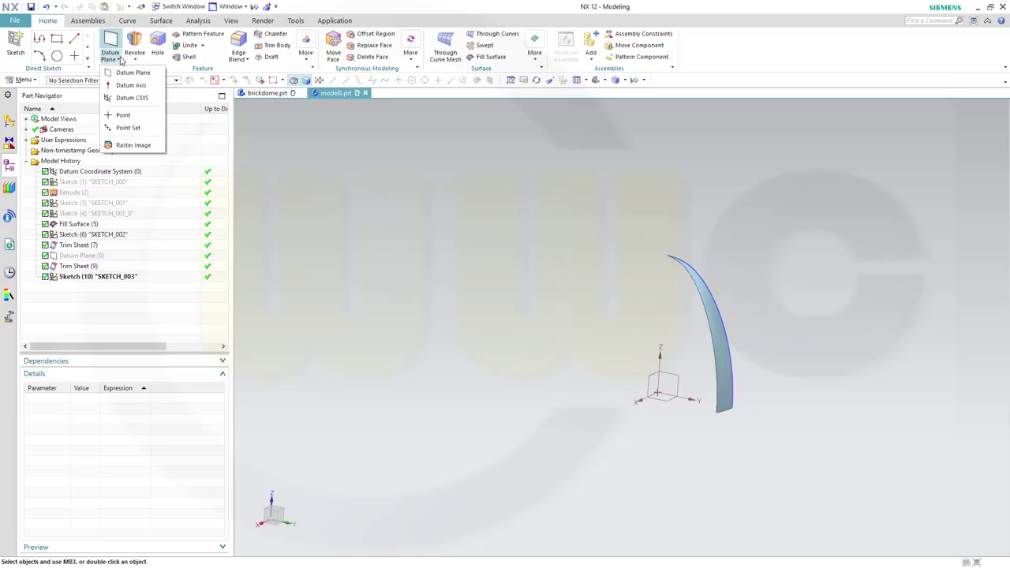
{"action": "left_click", "coordinate": [129, 129]}
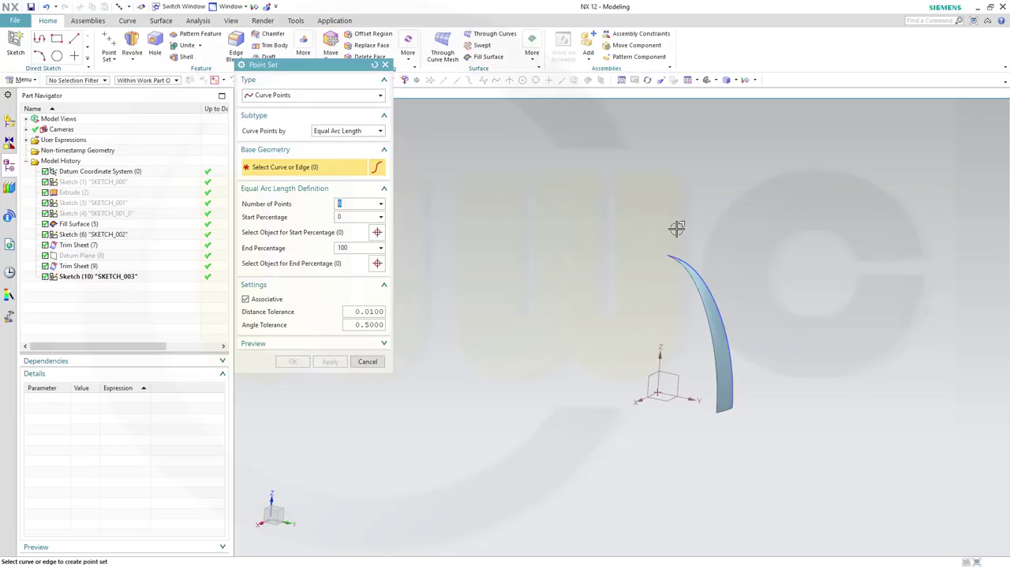
{"action": "left_click", "coordinate": [702, 267]}
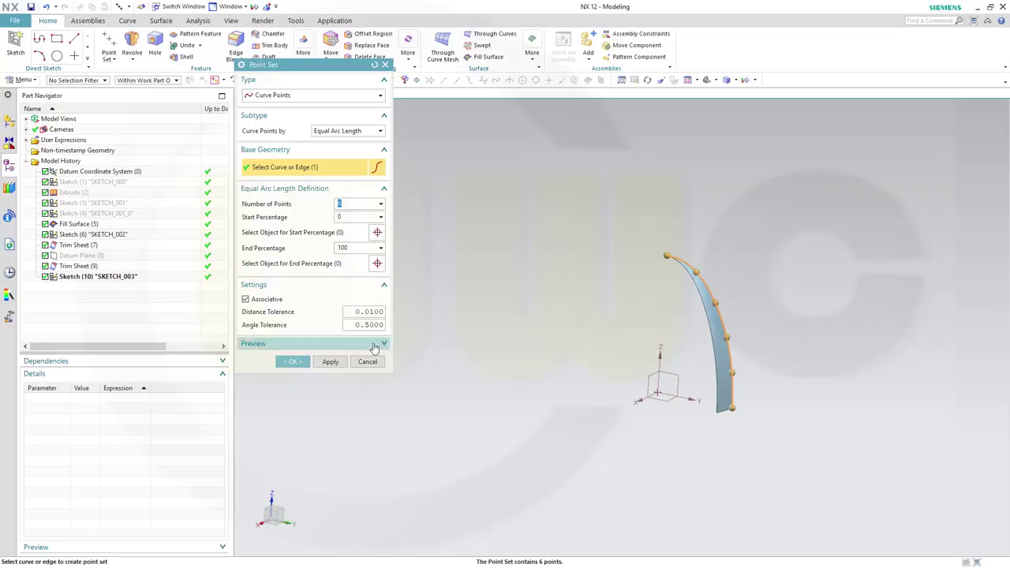
{"action": "left_click", "coordinate": [293, 361]}
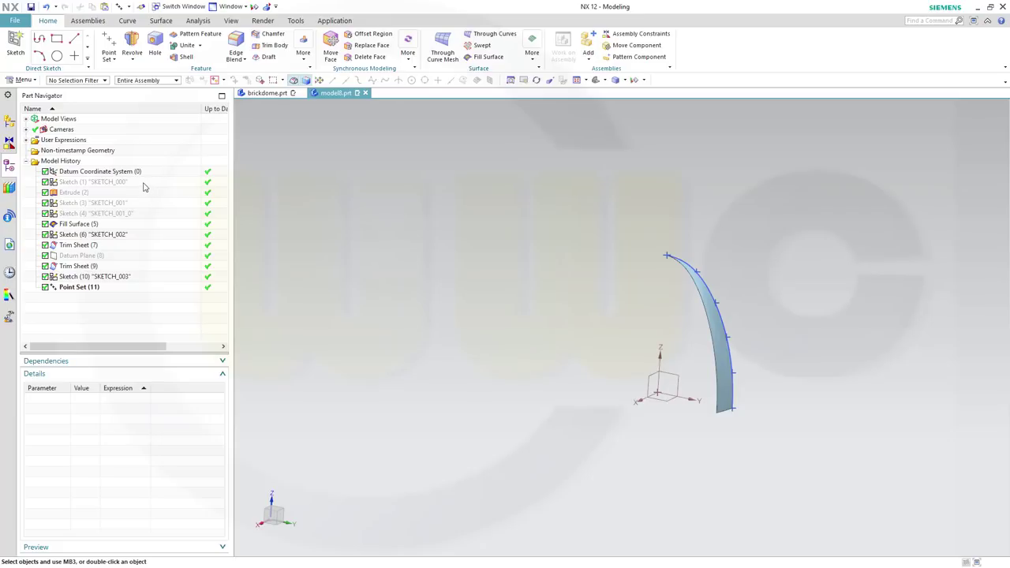
Step: Start a new sketch on the datum CSYS plane
{"action": "left_click", "coordinate": [15, 43]}
{"action": "left_click", "coordinate": [666, 387]}
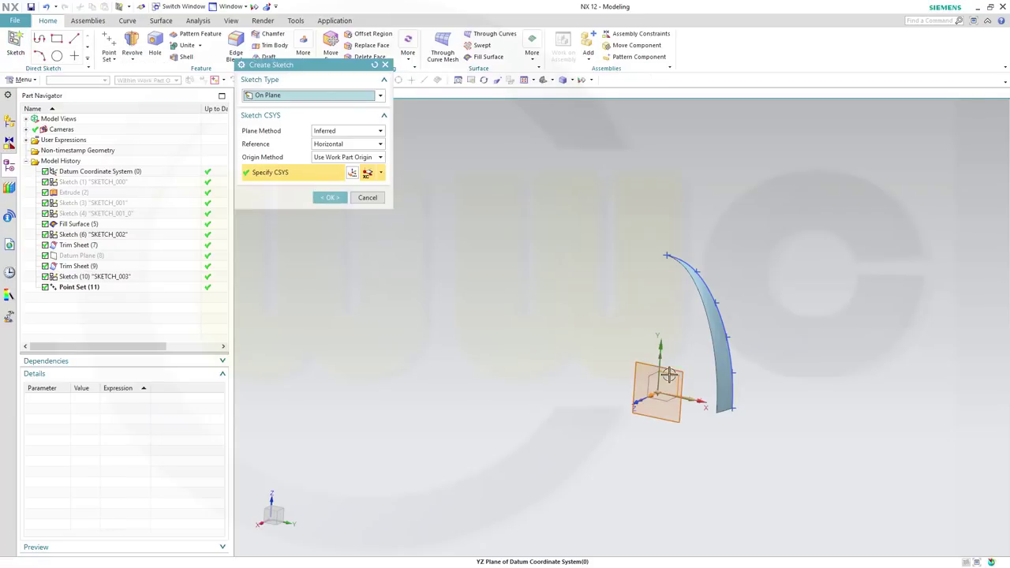
{"action": "left_click", "coordinate": [331, 198]}
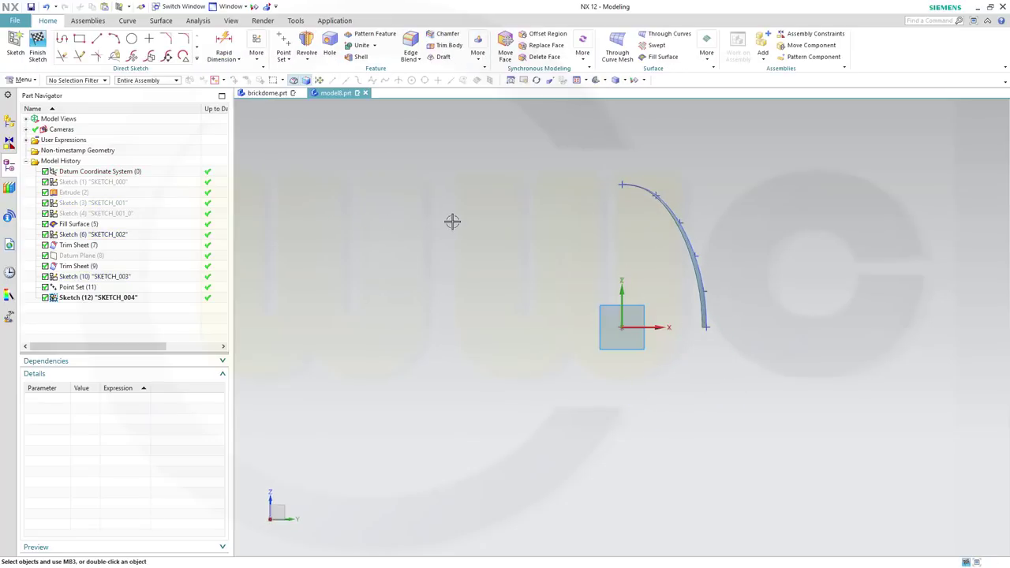
{"action": "middle_click_drag", "start_coordinate": [458, 223], "coordinate": [658, 169]}
{"action": "scroll", "coordinate": [659, 167], "scroll_direction": "up", "scroll_amount": 3}
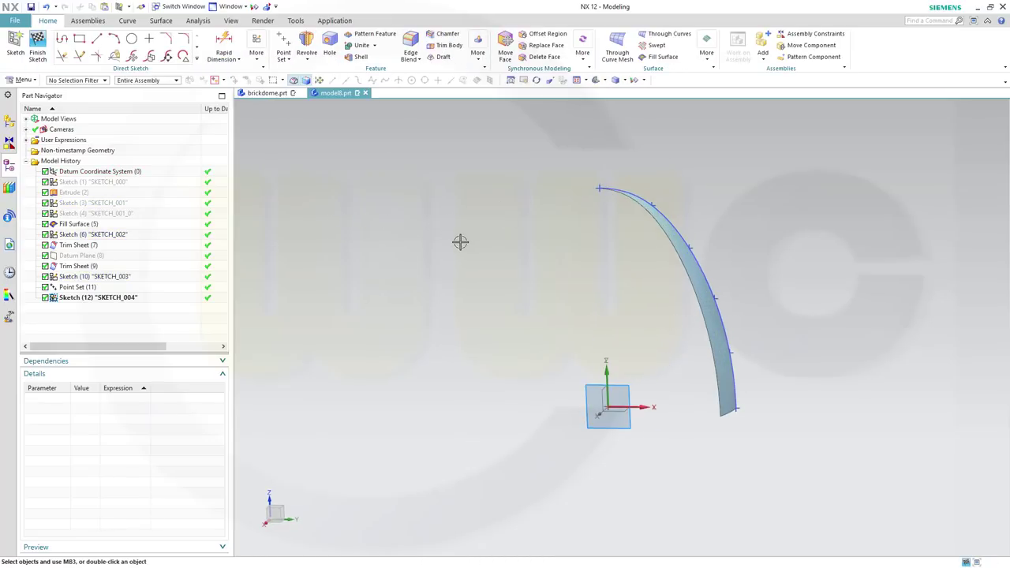
Step: Project Spline1 of SKETCH_003 into the sketch, then target the Fill Surface for hiding
{"action": "left_click", "coordinate": [197, 60]}
{"action": "left_click", "coordinate": [115, 142]}
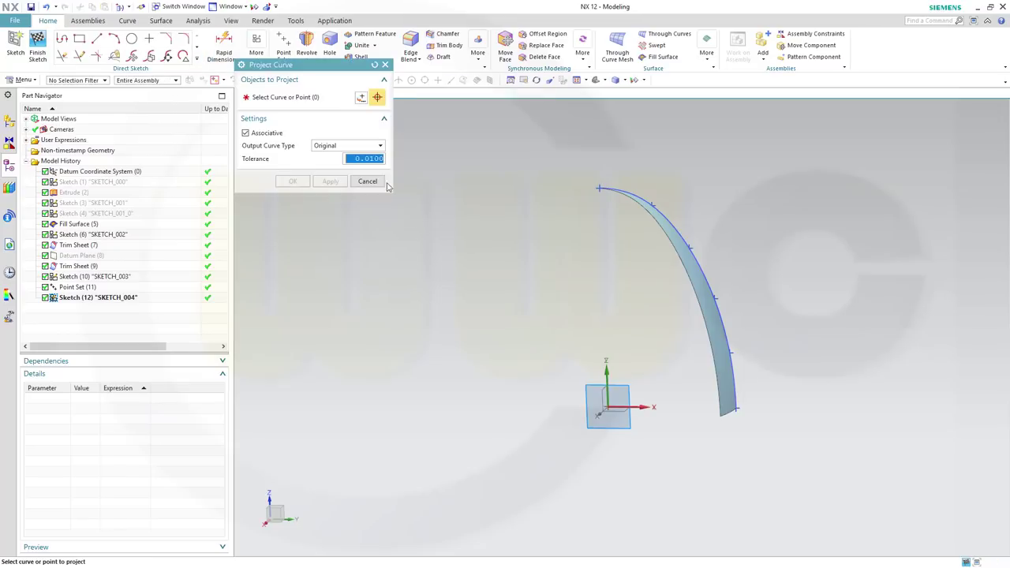
{"action": "left_click", "coordinate": [710, 276]}
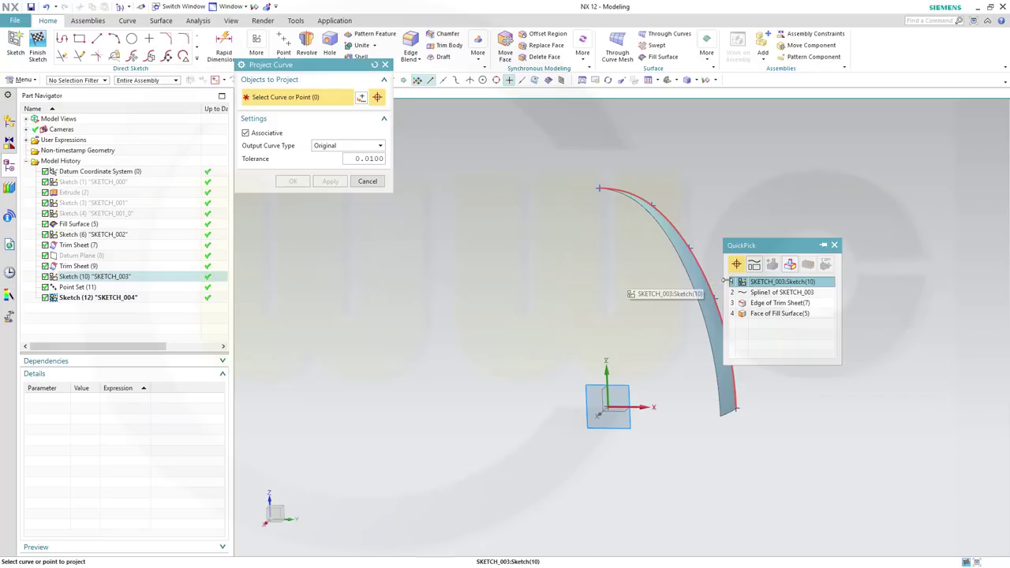
{"action": "left_click", "coordinate": [769, 293]}
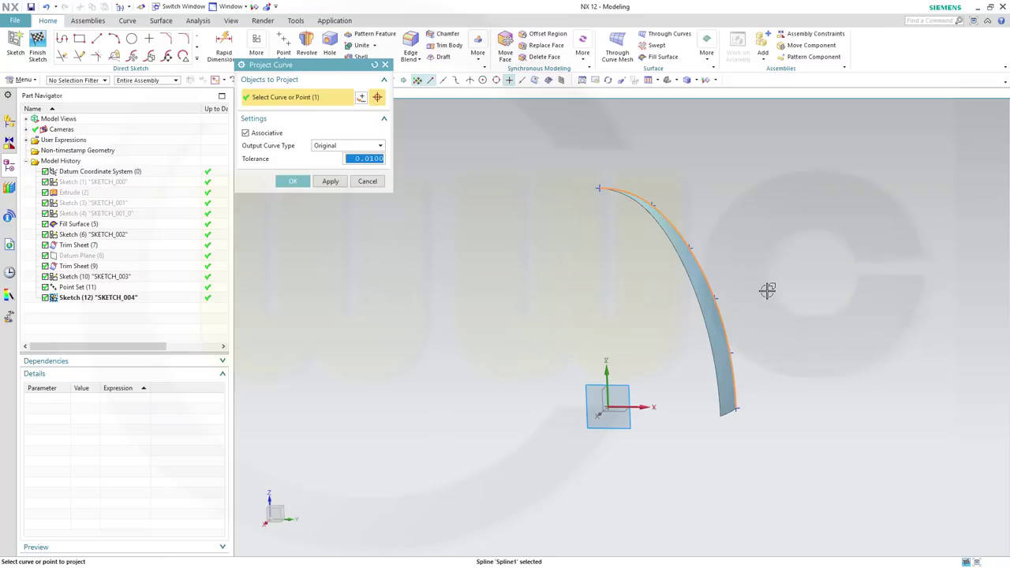
{"action": "left_click", "coordinate": [293, 182]}
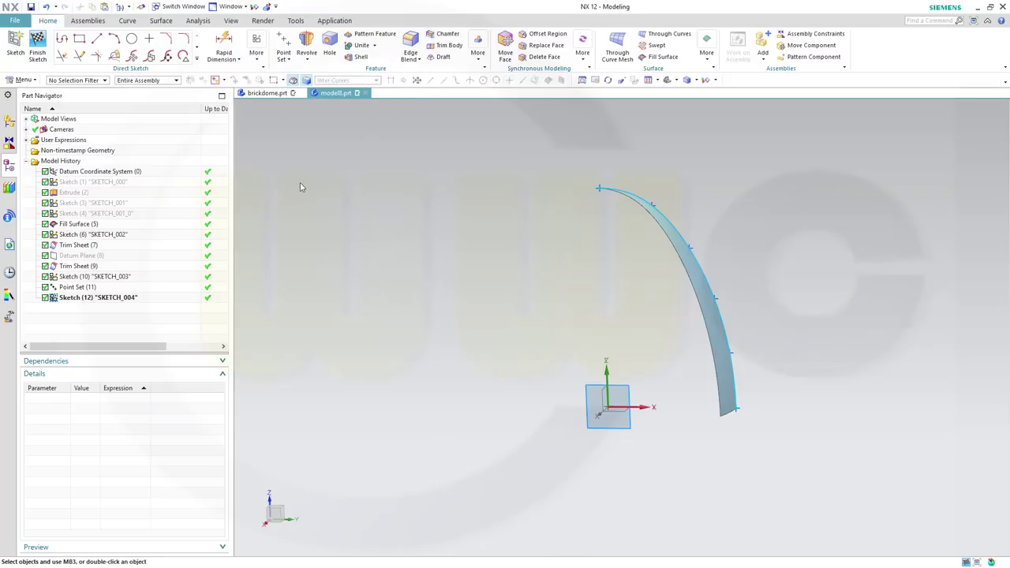
{"action": "right_click", "coordinate": [701, 287]}
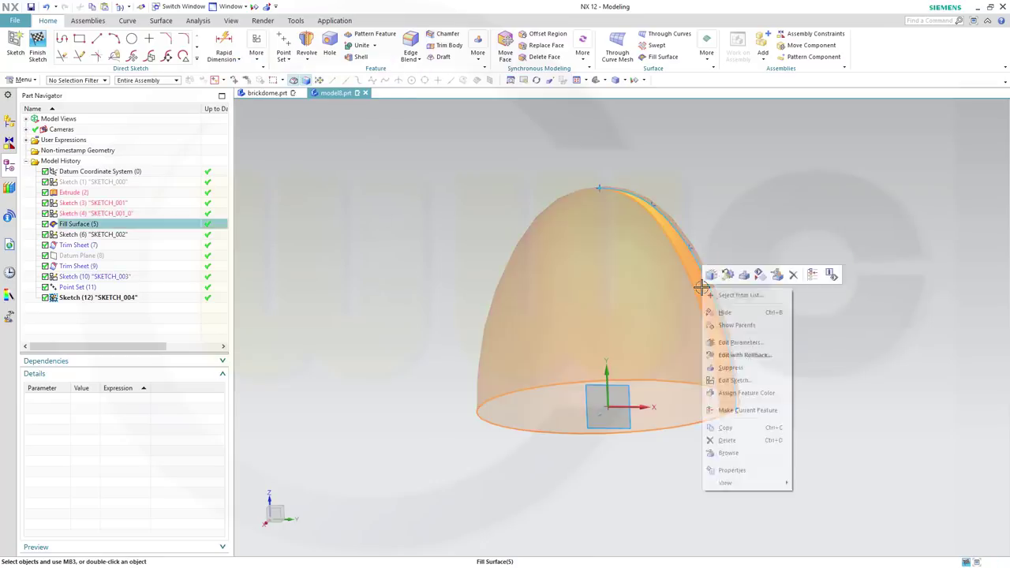
Step: Hide the Fill Surface and draw a reference line from the arc's top end to the sketch origin
{"action": "left_click", "coordinate": [728, 314]}
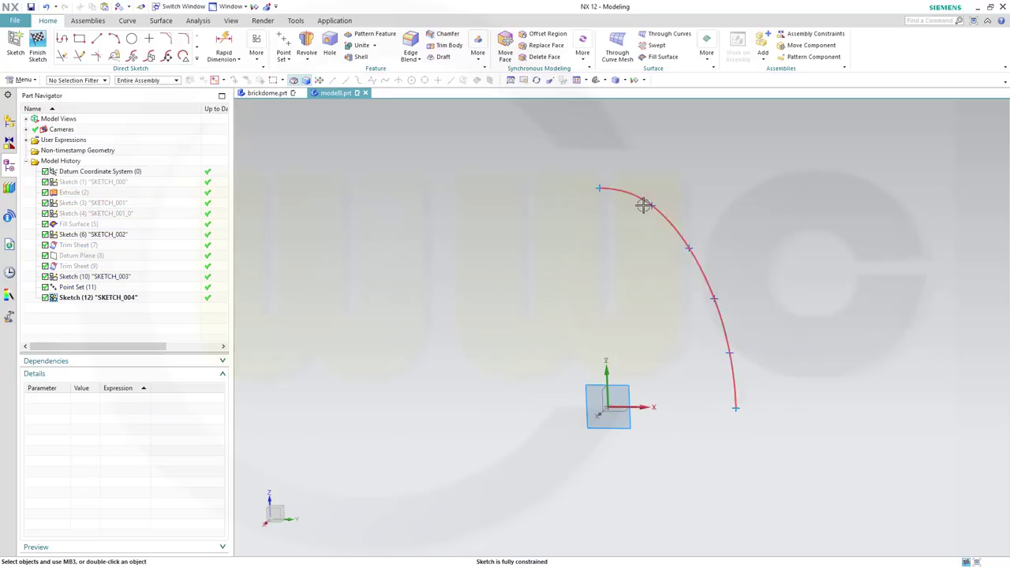
{"action": "middle_click_drag", "start_coordinate": [694, 203], "coordinate": [709, 195]}
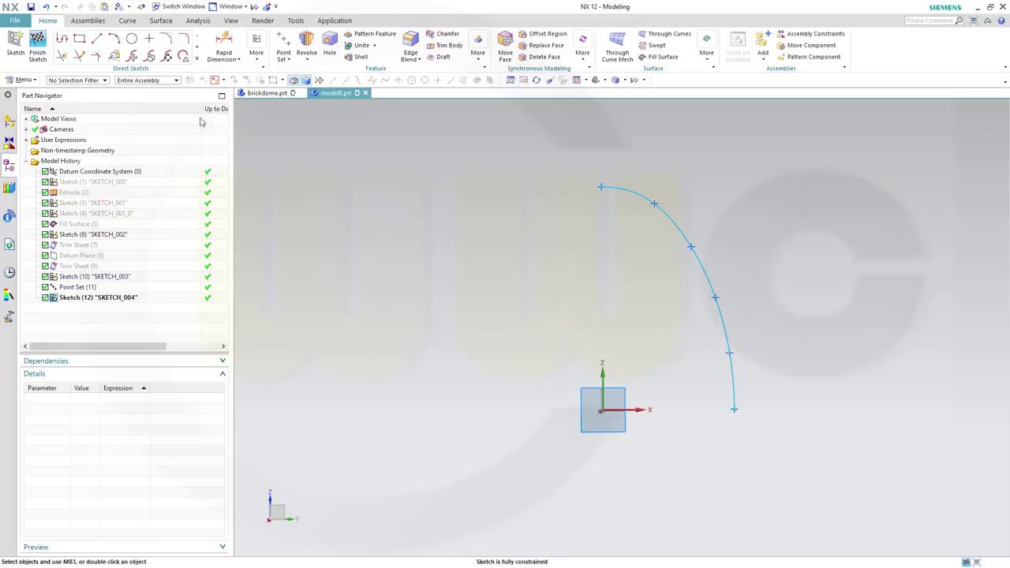
{"action": "left_click", "coordinate": [96, 39]}
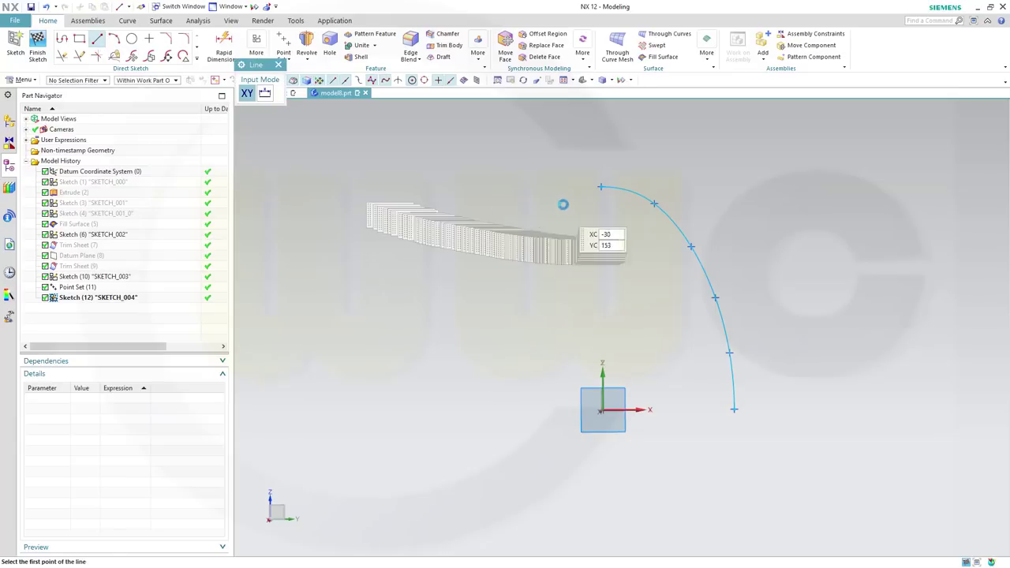
{"action": "left_click", "coordinate": [601, 187]}
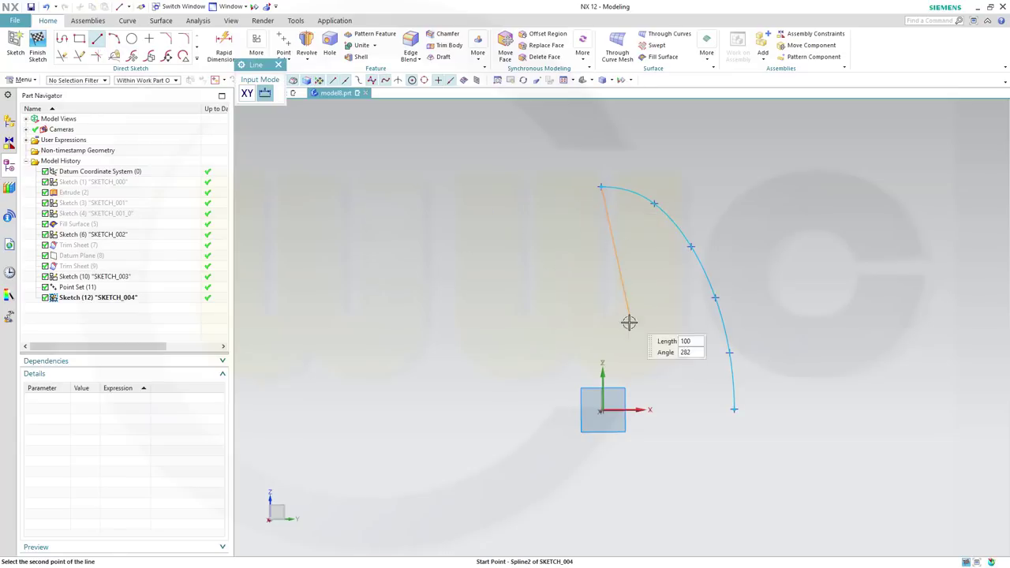
{"action": "left_click", "coordinate": [602, 410]}
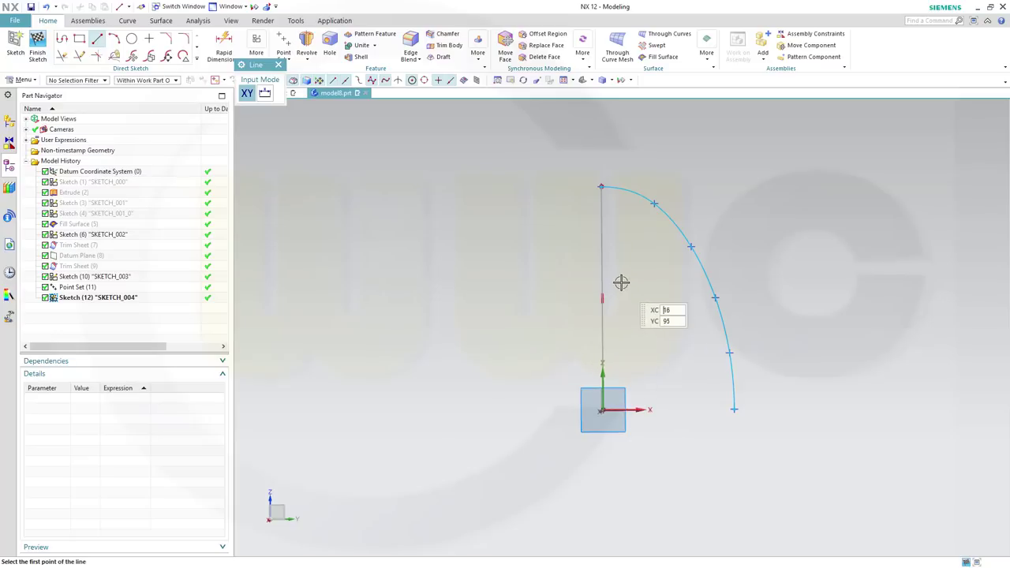
{"action": "key", "text": "Escape"}
{"action": "left_click", "coordinate": [604, 261]}
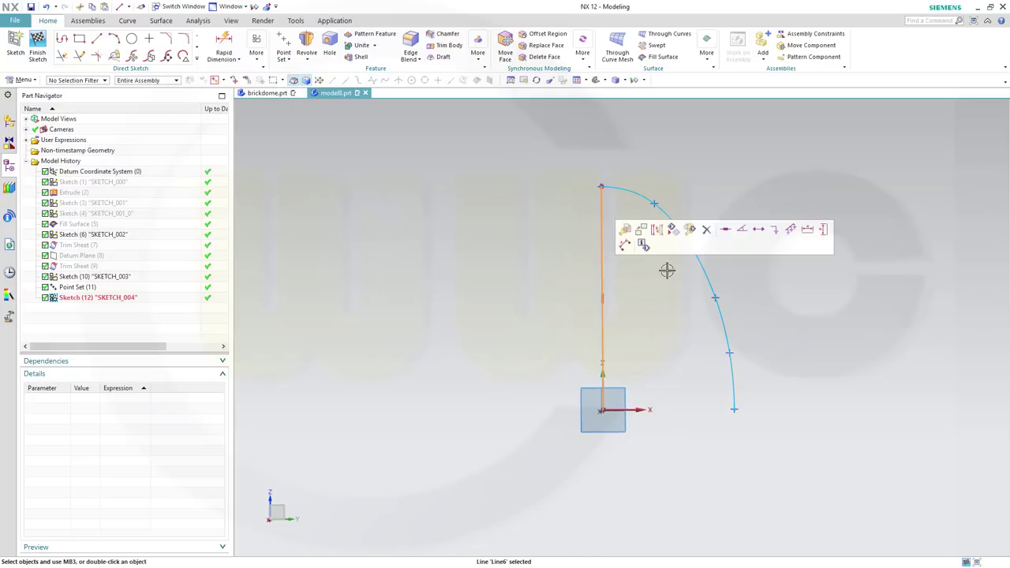
{"action": "left_click", "coordinate": [657, 229]}
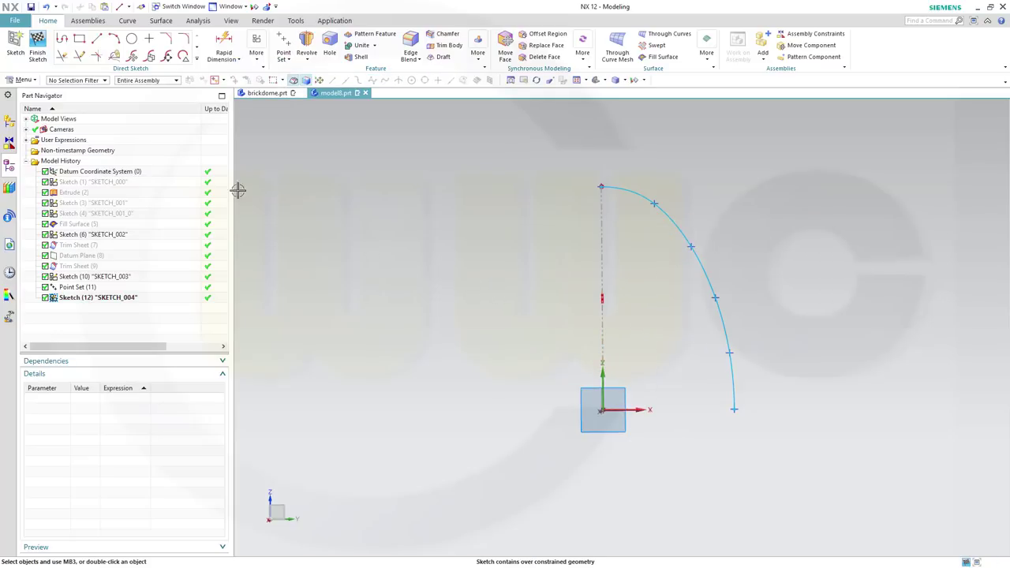
Step: Draw two lines from the upper arc points to the vertical centre line
{"action": "left_click", "coordinate": [96, 38]}
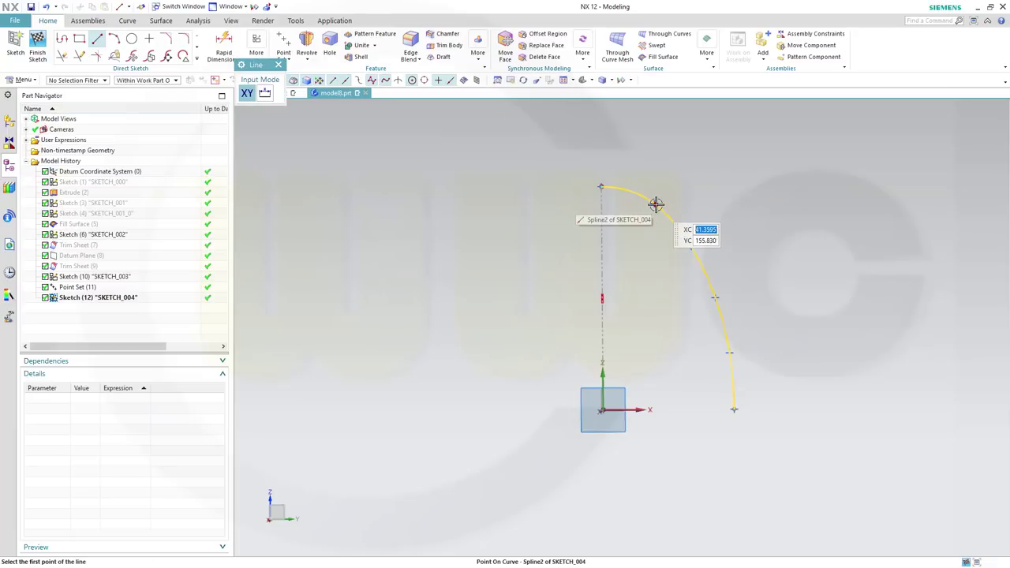
{"action": "left_click", "coordinate": [657, 205]}
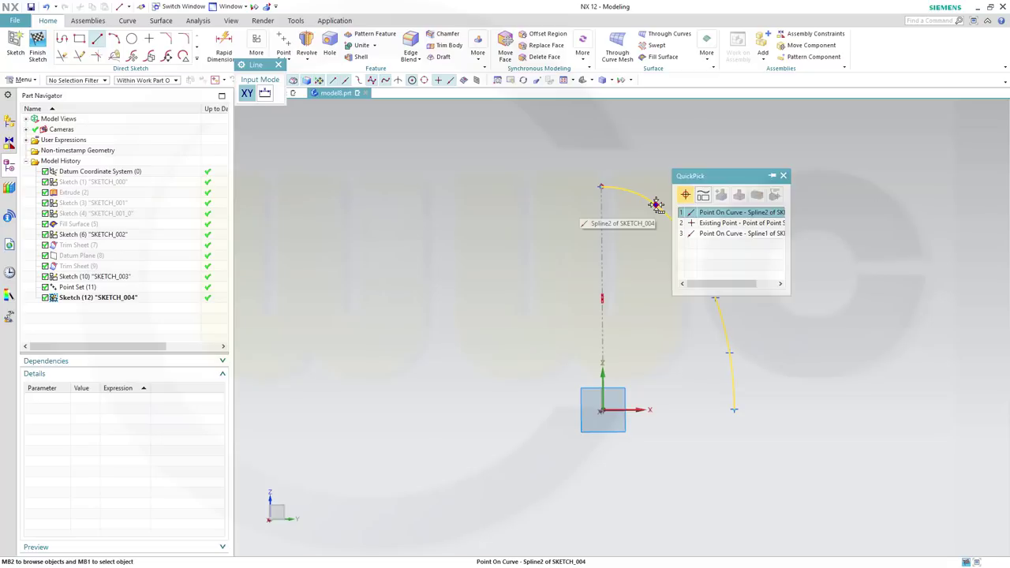
{"action": "left_click", "coordinate": [697, 228]}
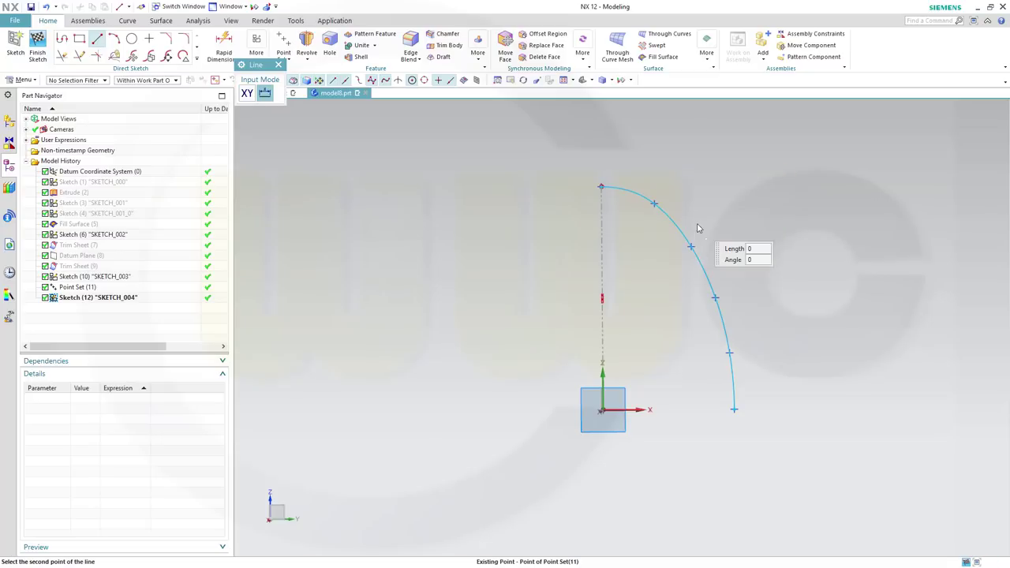
{"action": "left_click", "coordinate": [601, 248]}
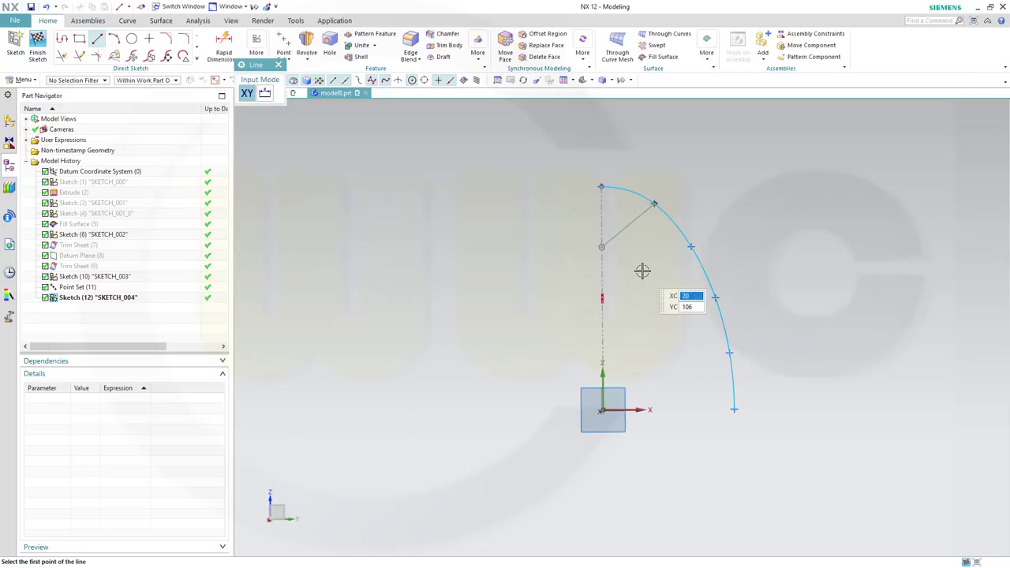
{"action": "left_click", "coordinate": [692, 246]}
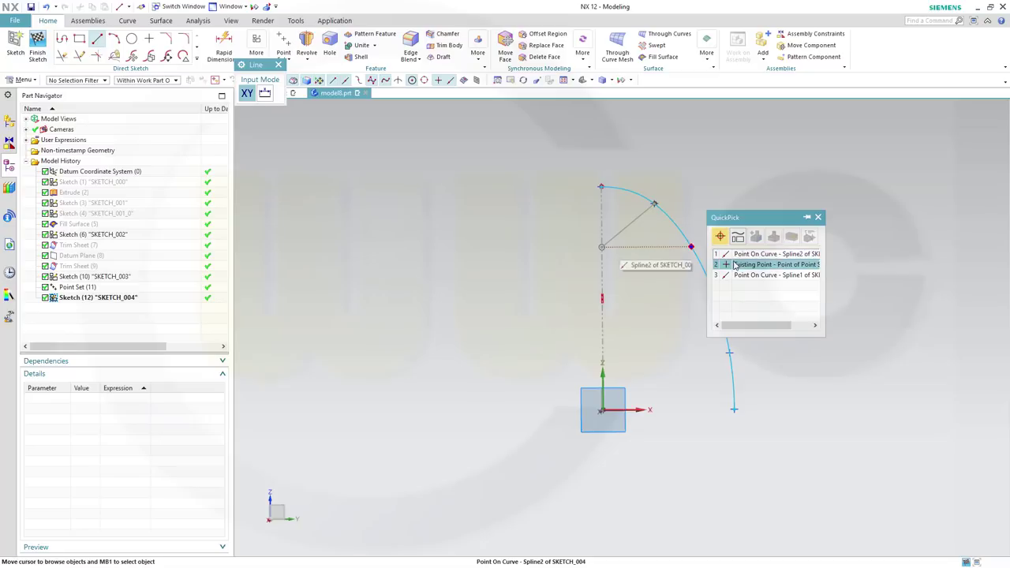
{"action": "left_click", "coordinate": [742, 267]}
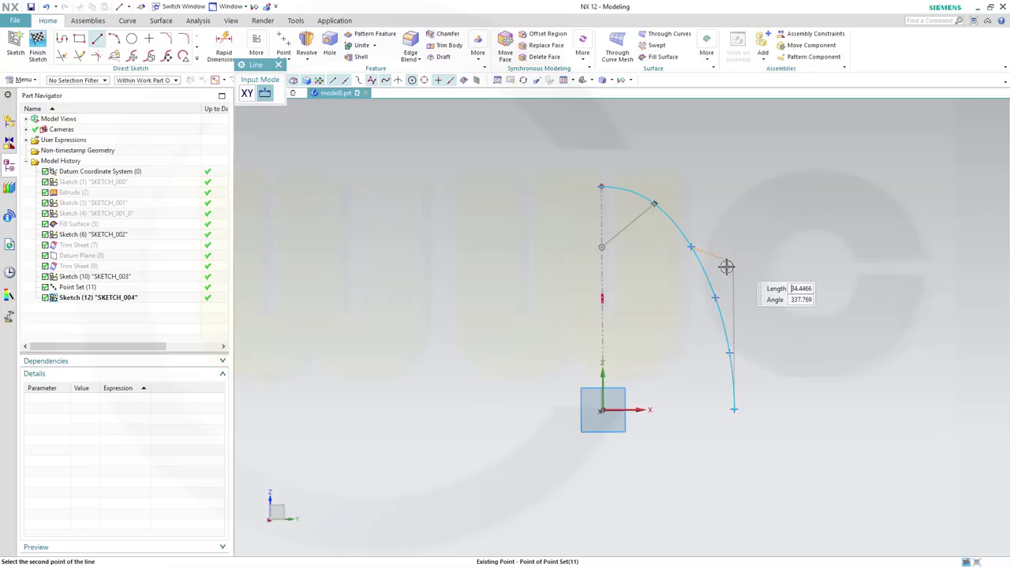
{"action": "left_click", "coordinate": [604, 286]}
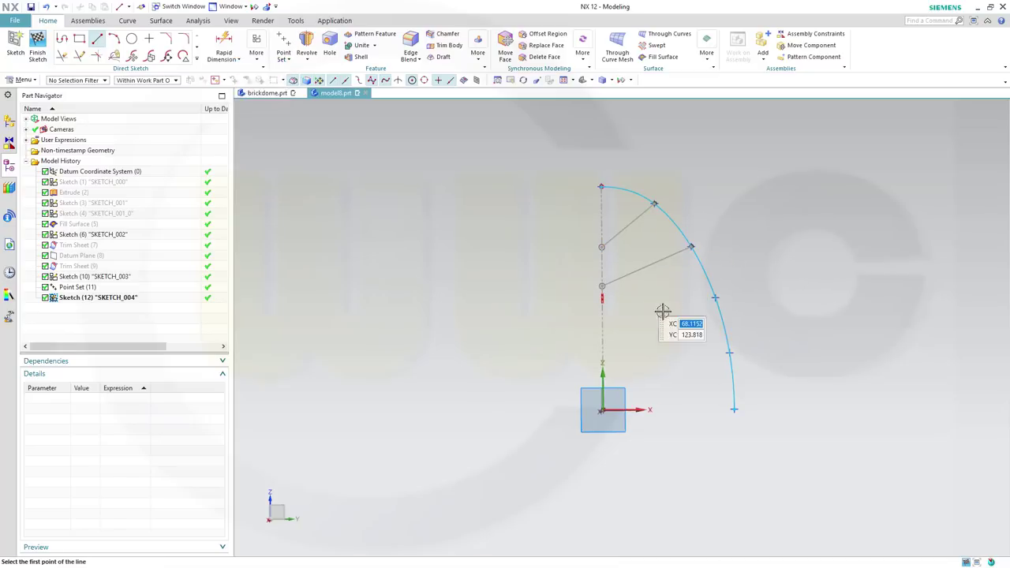
Step: Draw a third line to the centre line and delete the overconstraining vertical constraint
{"action": "left_click", "coordinate": [715, 298]}
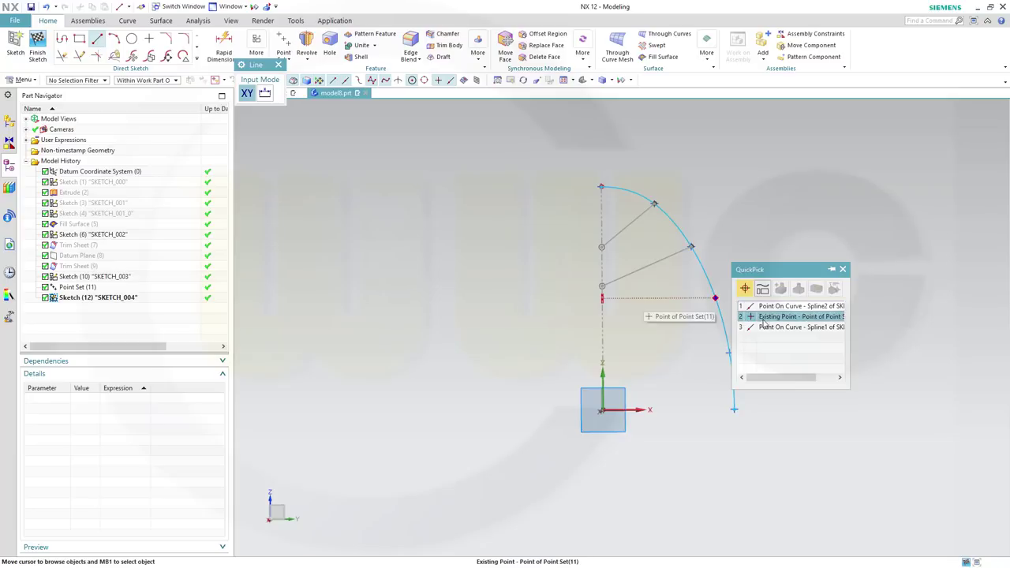
{"action": "left_click", "coordinate": [746, 316]}
{"action": "left_click", "coordinate": [606, 319]}
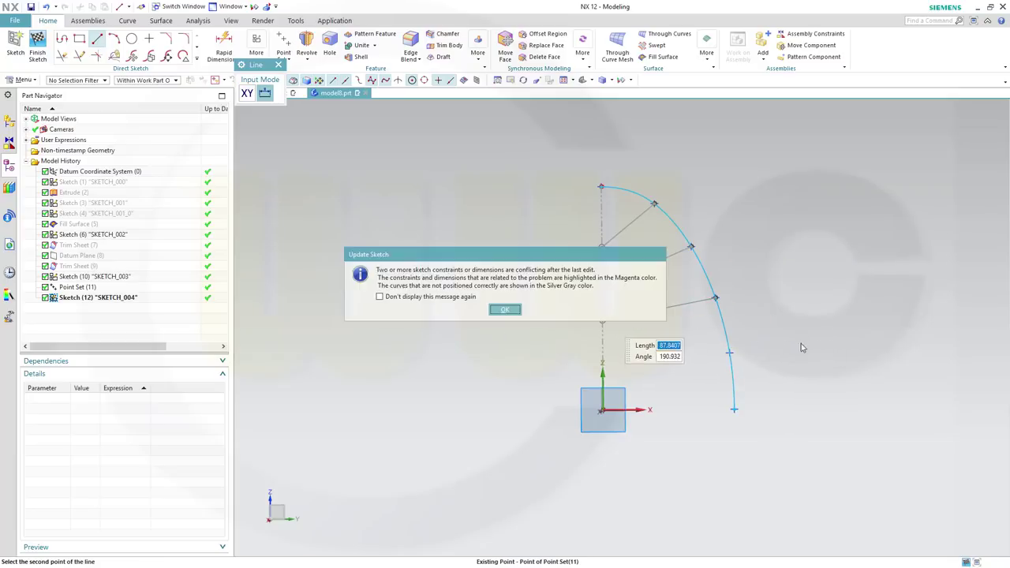
{"action": "left_click", "coordinate": [505, 310]}
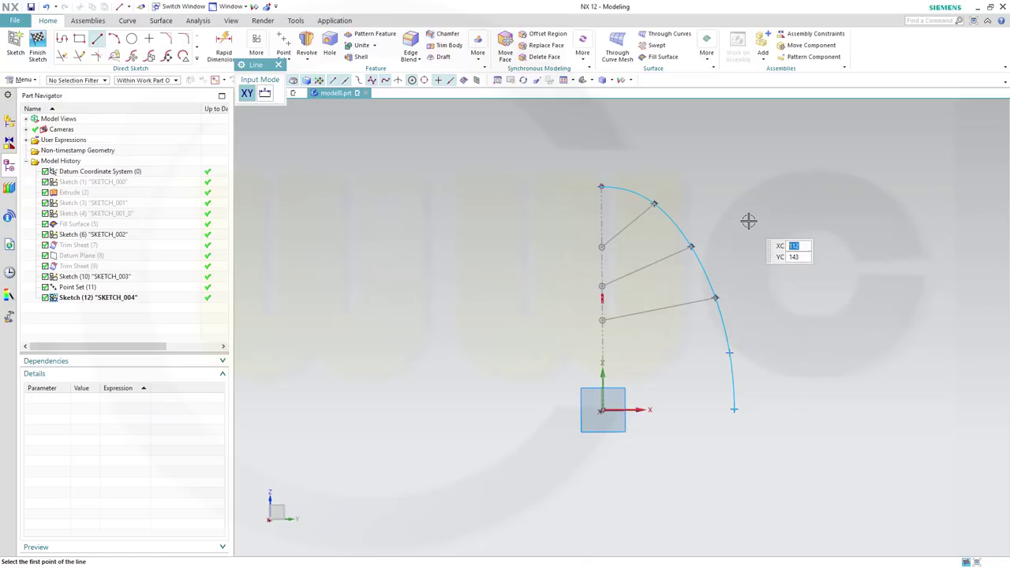
{"action": "key", "text": "Escape"}
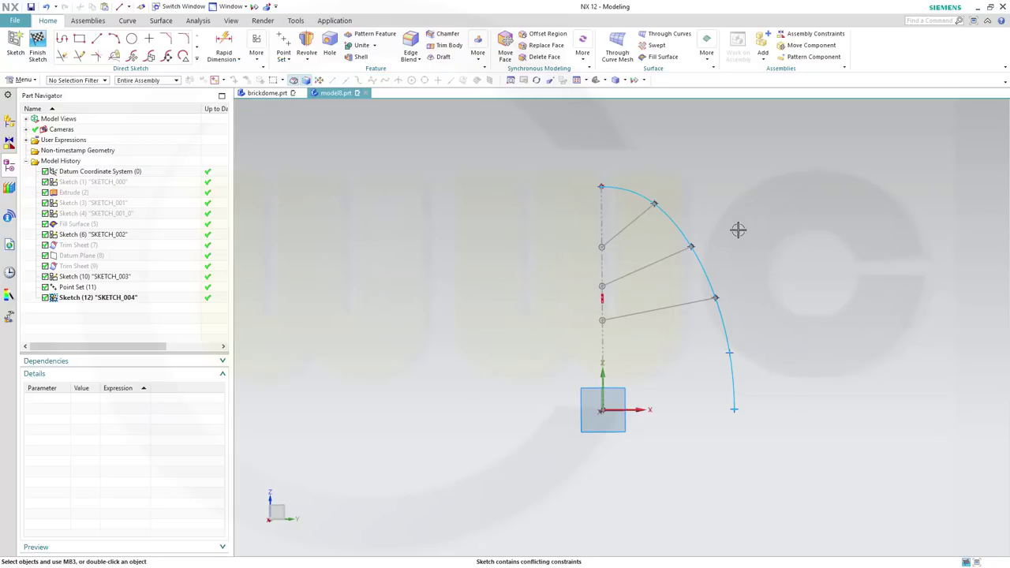
{"action": "left_click", "coordinate": [603, 298]}
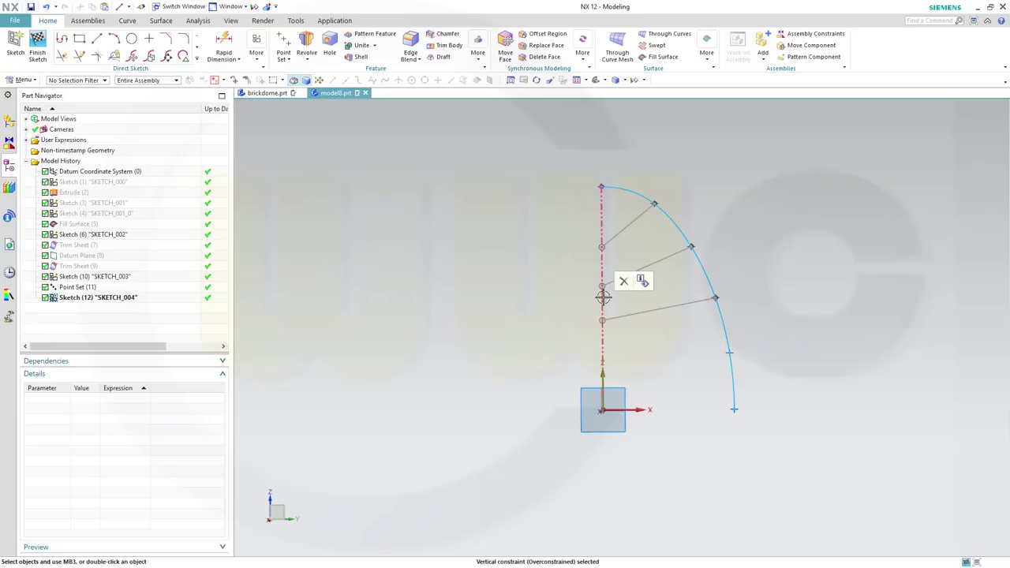
{"action": "left_click", "coordinate": [624, 281]}
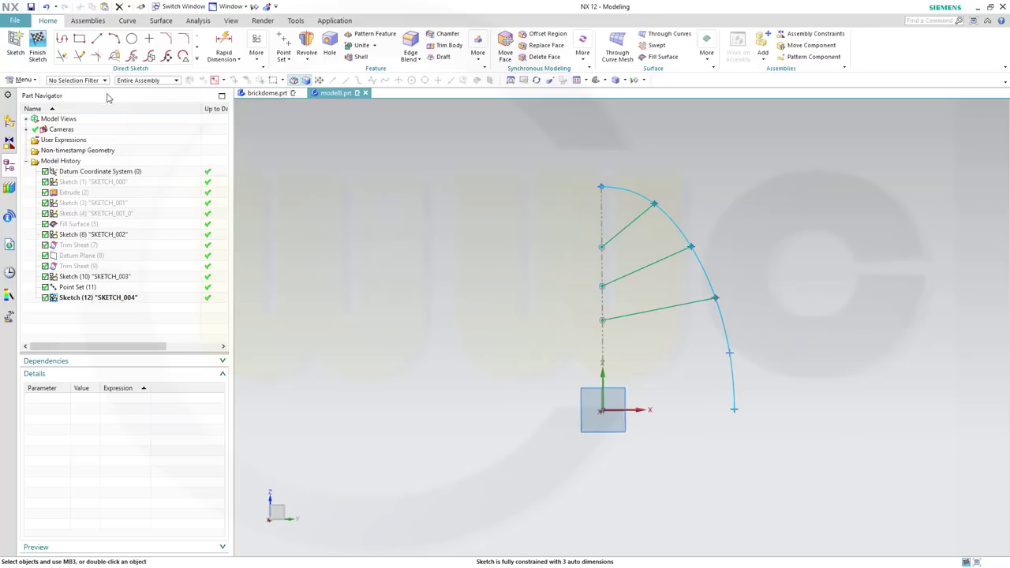
Step: Draw a fourth line from the lower arc point to the centre line
{"action": "left_click", "coordinate": [97, 38]}
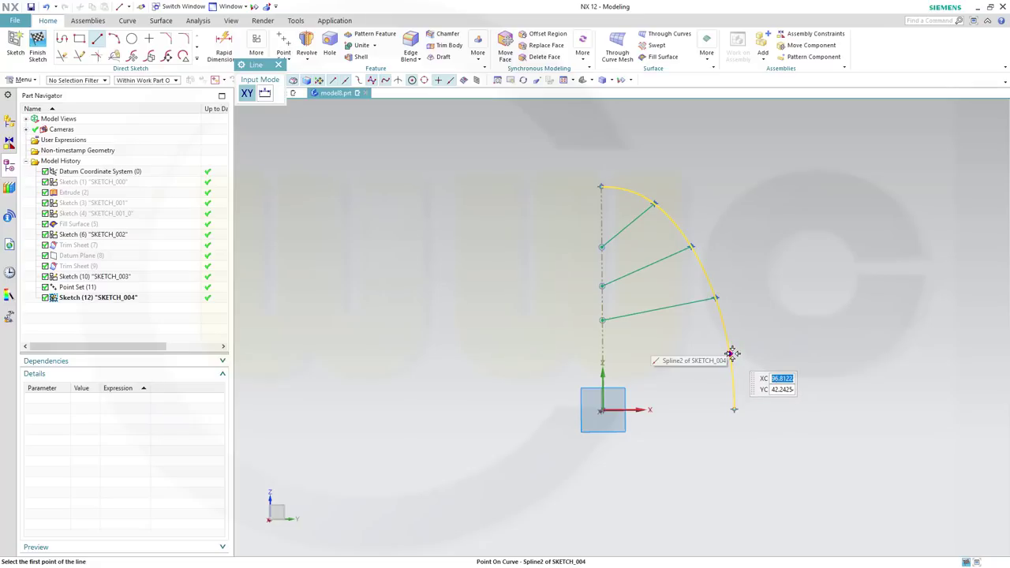
{"action": "left_click", "coordinate": [731, 353]}
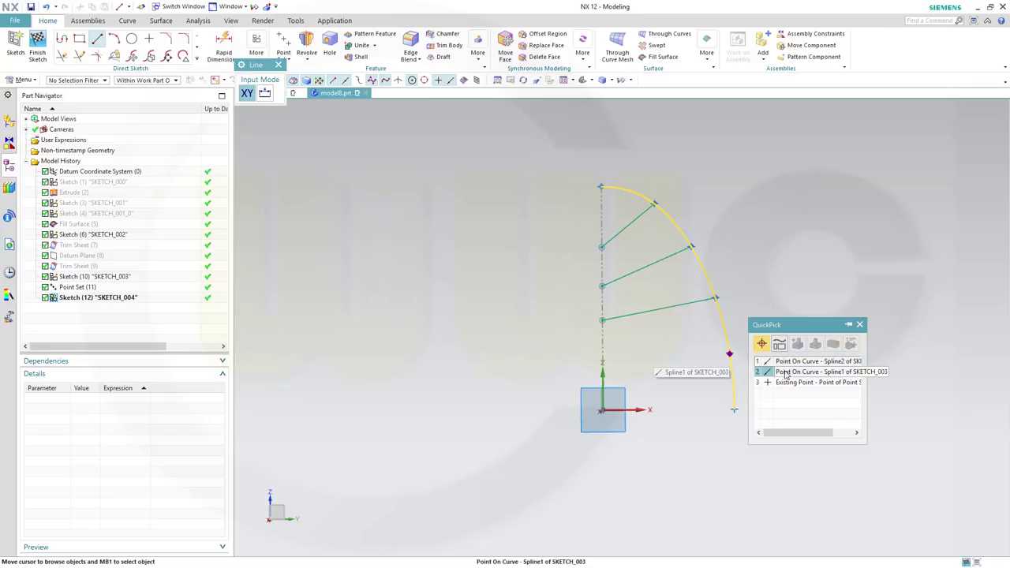
{"action": "left_click", "coordinate": [790, 382]}
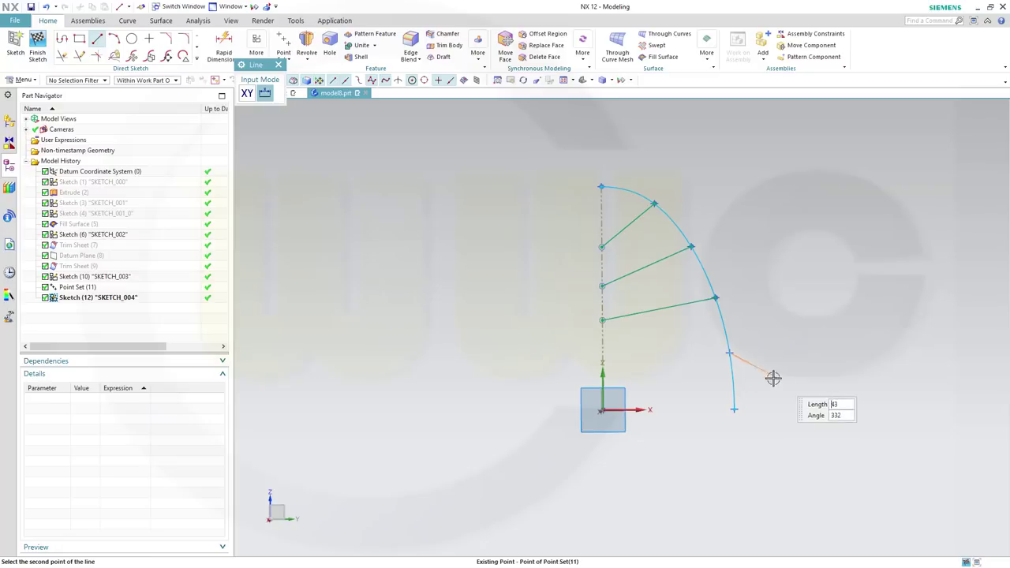
{"action": "left_click", "coordinate": [605, 363]}
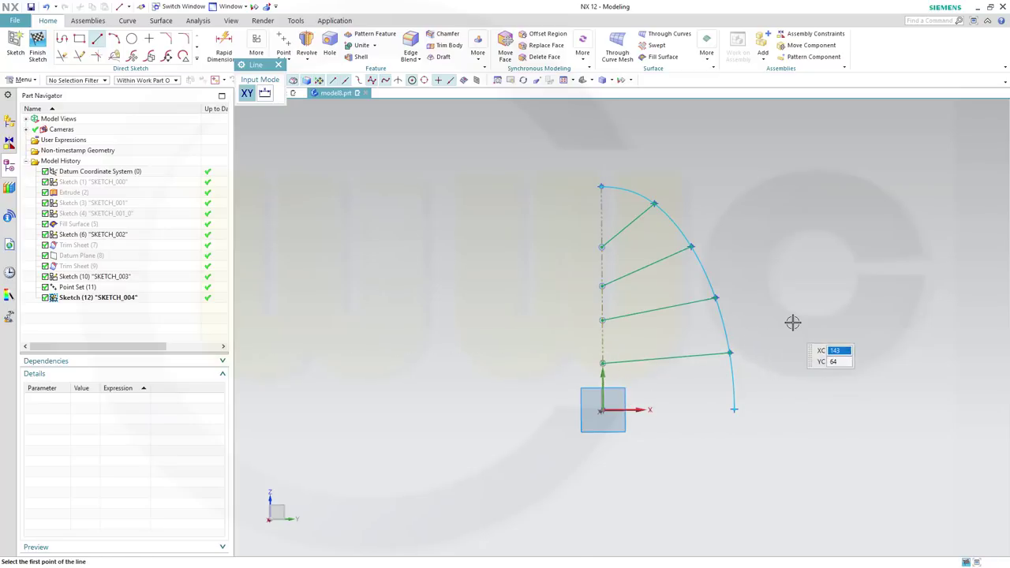
{"action": "key", "text": "Escape"}
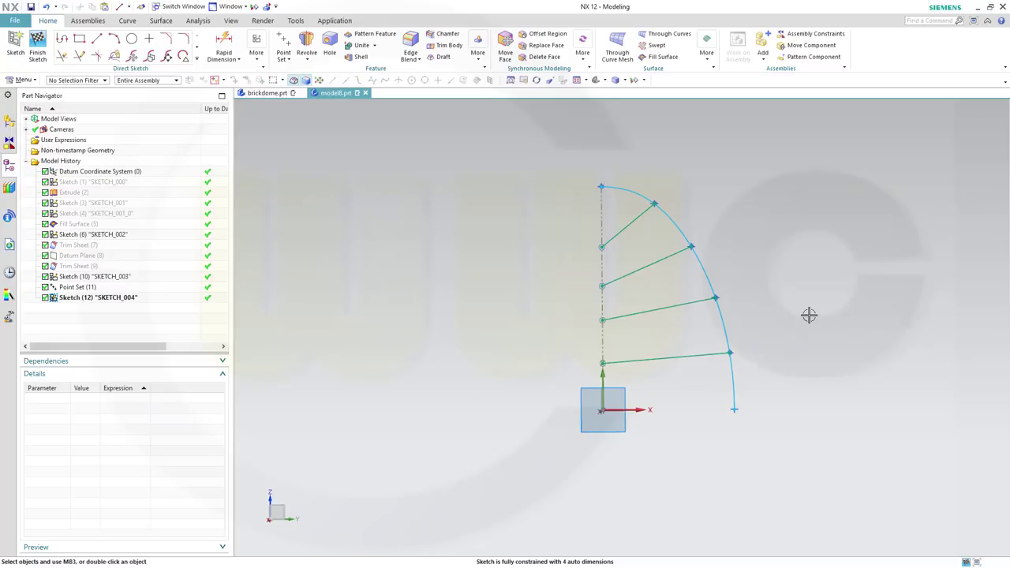
Step: Constrain each of the four cross lines perpendicular to the projected spline
{"action": "left_click", "coordinate": [639, 217]}
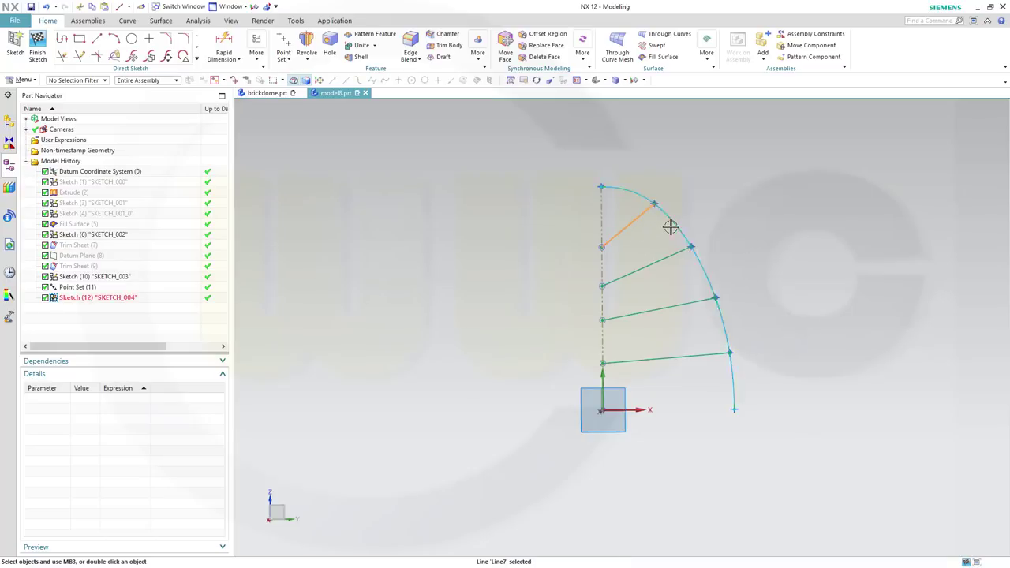
{"action": "left_click", "coordinate": [670, 228]}
{"action": "left_click", "coordinate": [792, 210]}
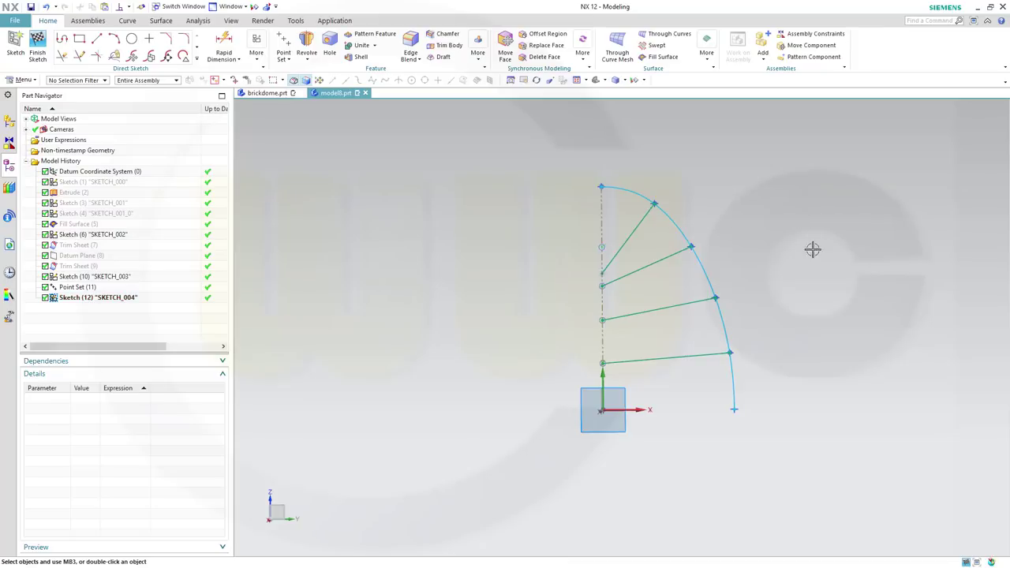
{"action": "left_click", "coordinate": [670, 261]}
{"action": "left_click", "coordinate": [704, 276]}
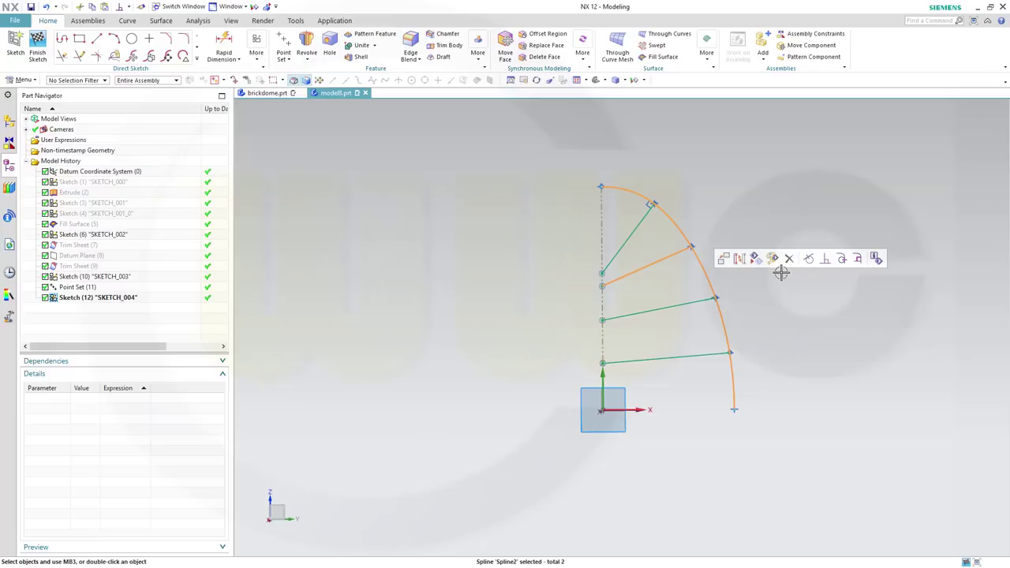
{"action": "left_click", "coordinate": [828, 261]}
{"action": "left_click", "coordinate": [674, 312]}
{"action": "left_click", "coordinate": [723, 329]}
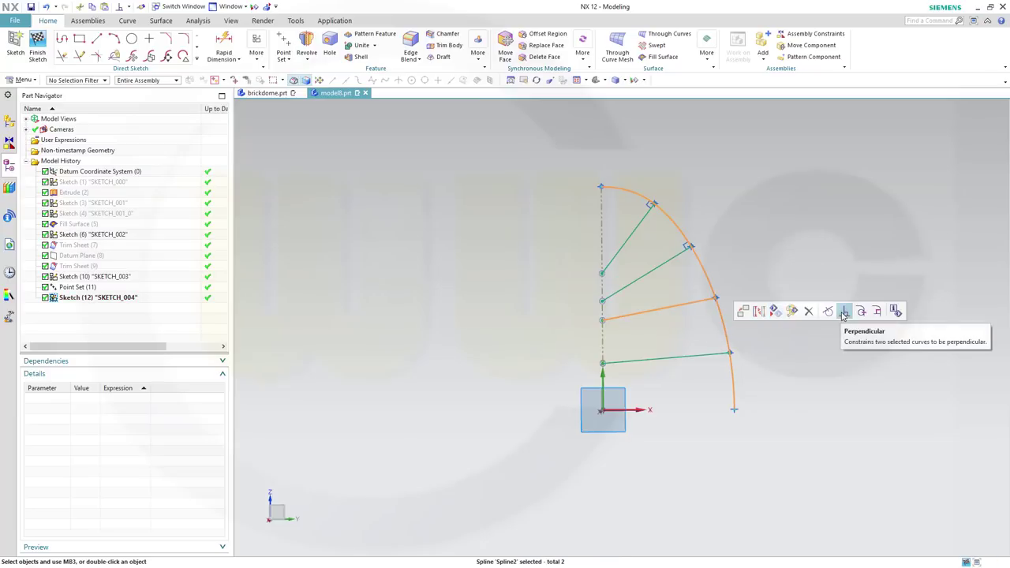
{"action": "left_click", "coordinate": [841, 312]}
{"action": "left_click", "coordinate": [693, 357]}
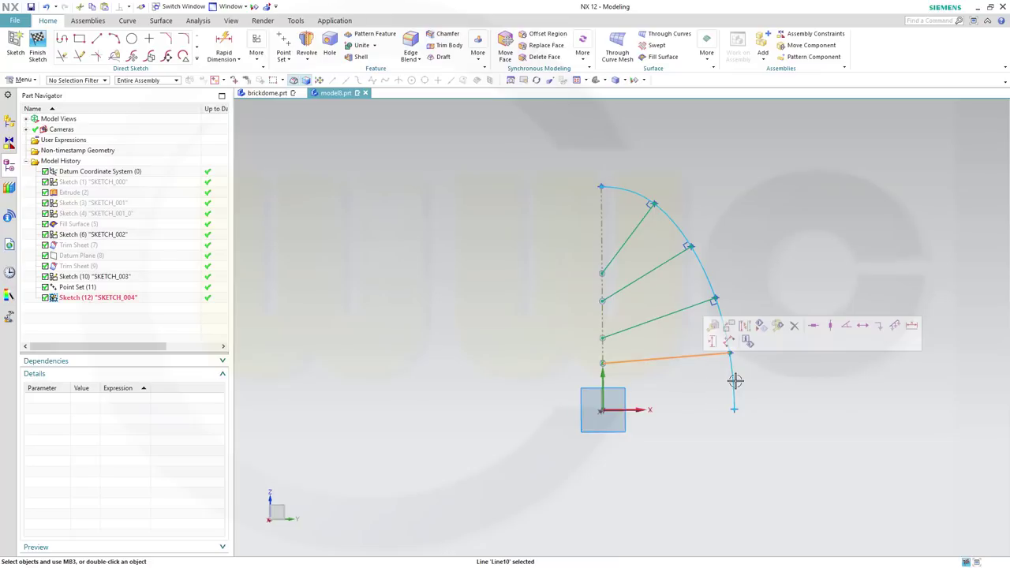
{"action": "left_click", "coordinate": [734, 379]}
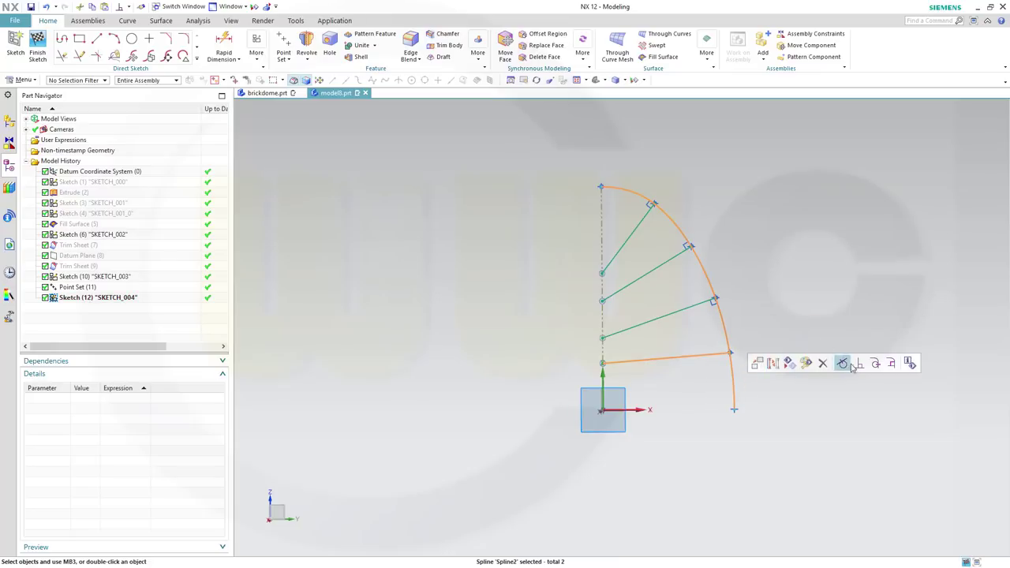
{"action": "left_click", "coordinate": [859, 363]}
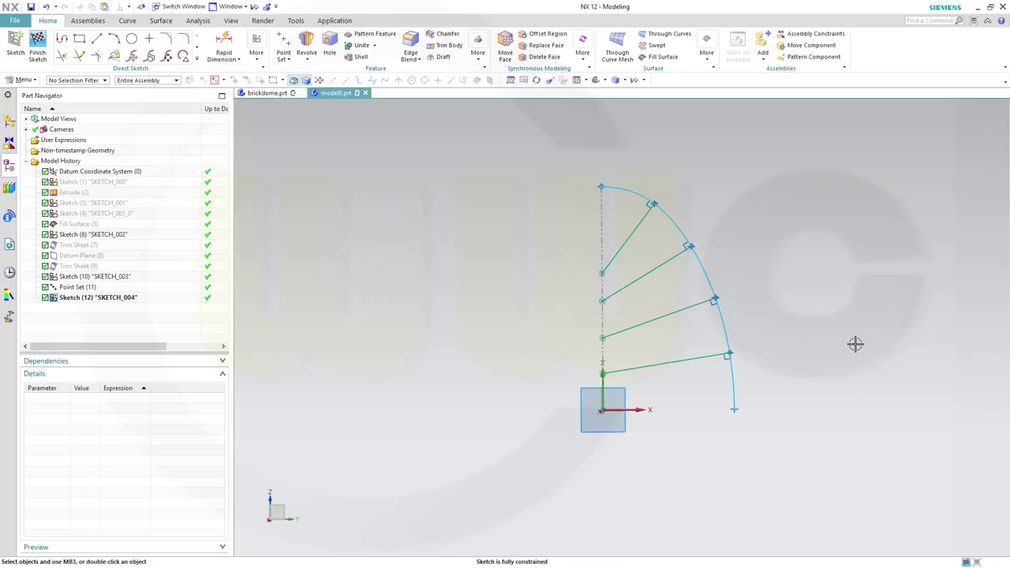
Step: Finish SKETCH_004 and orbit and zoom to view its curves in 3D
{"action": "left_click", "coordinate": [46, 57]}
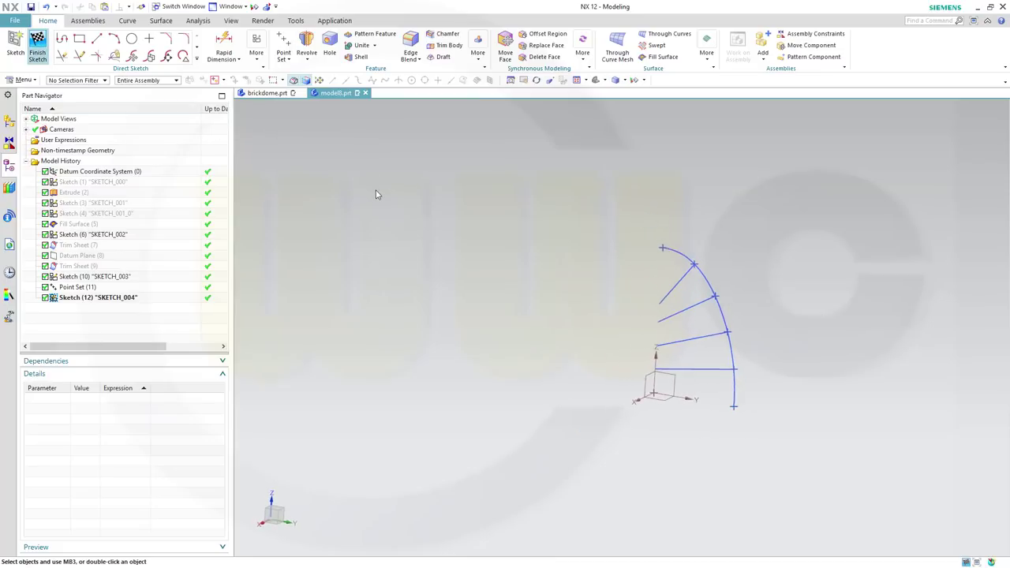
{"action": "mouse_move", "coordinate": [536, 329]}
{"action": "middle_mouse_down"}
{"action": "mouse_move", "coordinate": [561, 318]}
{"action": "mouse_move", "coordinate": [598, 332]}
{"action": "mouse_move", "coordinate": [573, 329]}
{"action": "middle_mouse_up"}
{"action": "scroll", "coordinate": [753, 276], "scroll_direction": "down", "scroll_amount": 1}
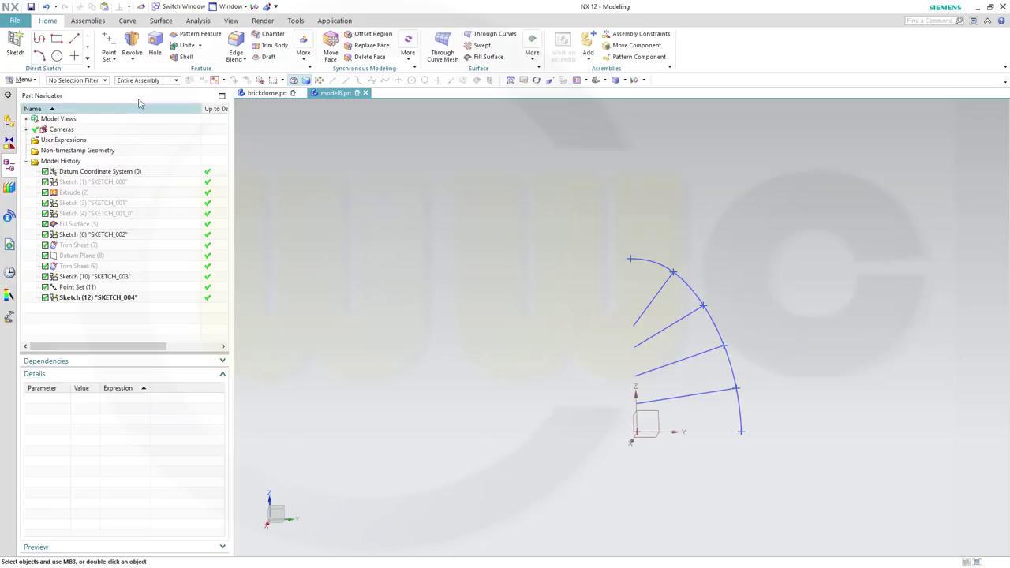
Step: Revolve the top sketch line about the Z axis as a sheet body with a 45° end angle
{"action": "left_click", "coordinate": [142, 52]}
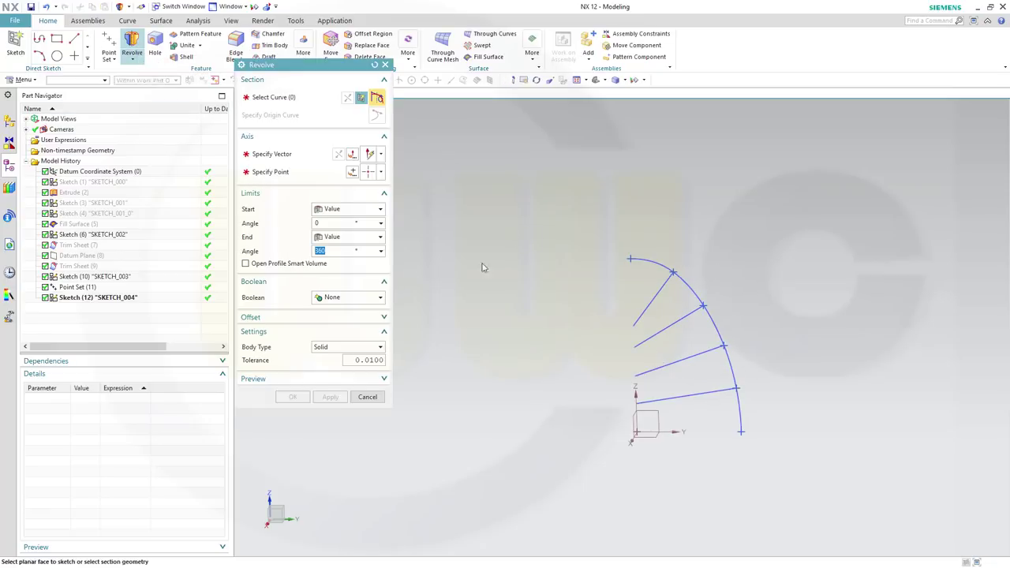
{"action": "left_click", "coordinate": [653, 304]}
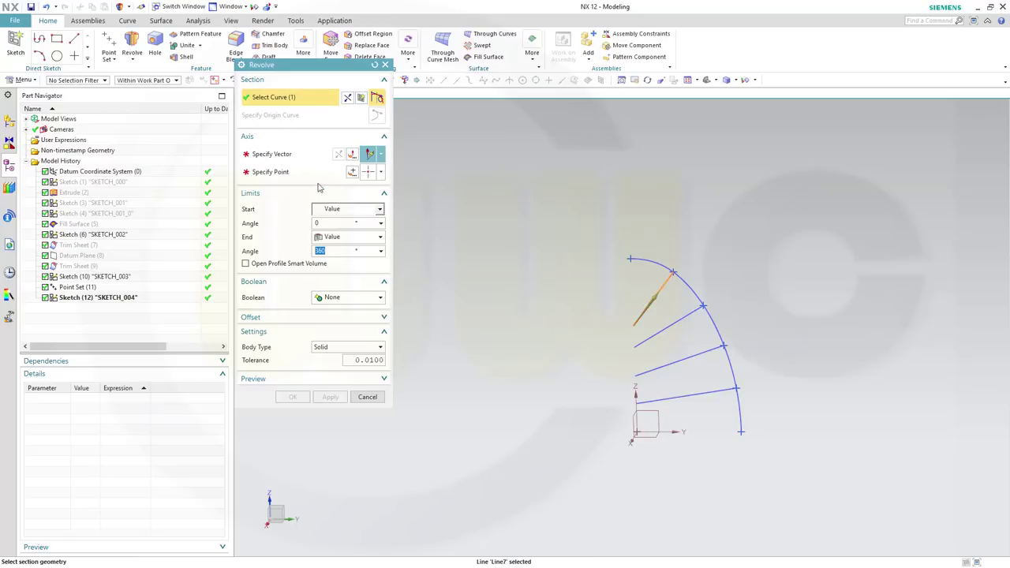
{"action": "left_click", "coordinate": [634, 395]}
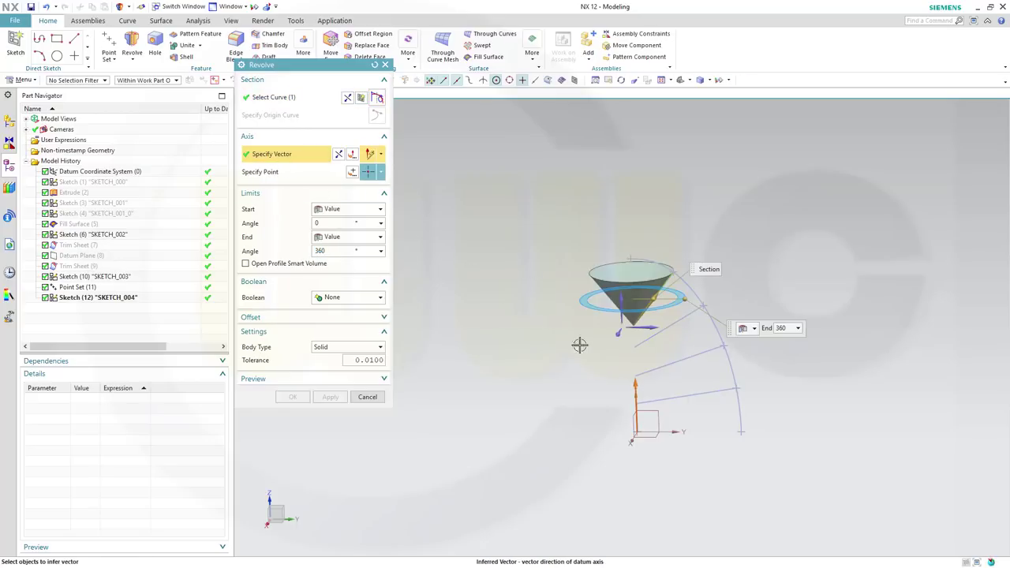
{"action": "left_click", "coordinate": [347, 224]}
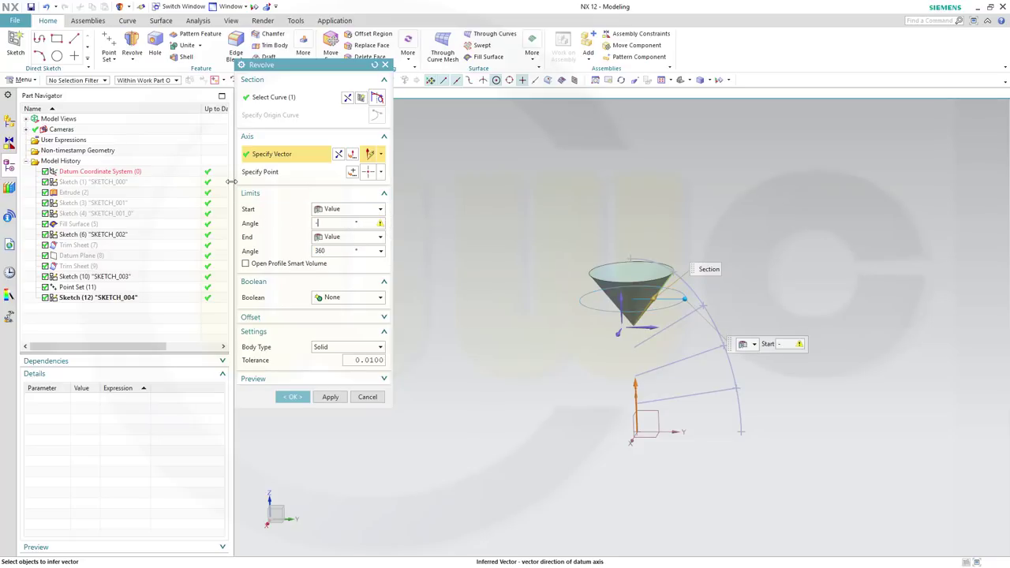
{"action": "left_click", "coordinate": [330, 249]}
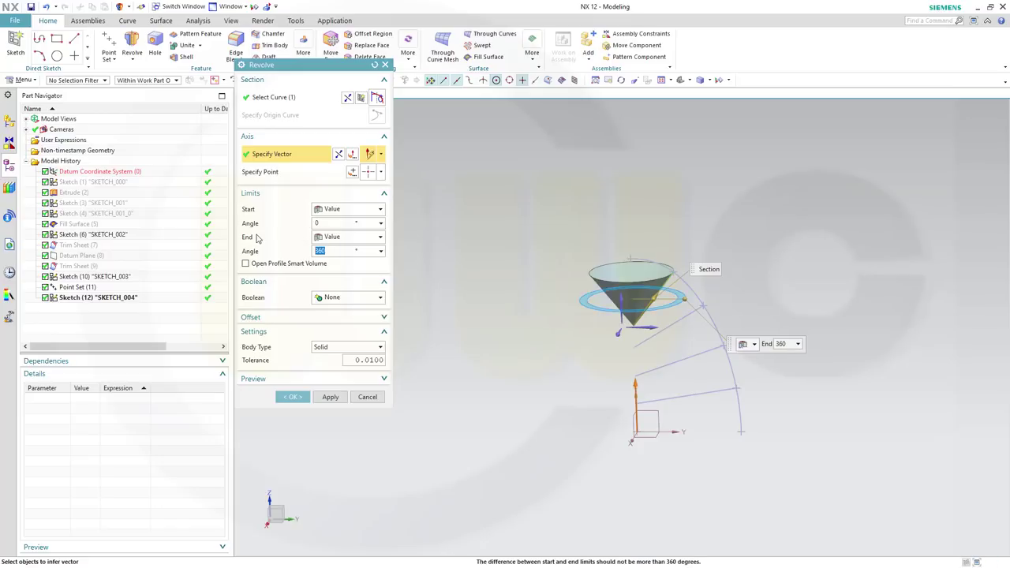
{"action": "left_click", "coordinate": [378, 349]}
{"action": "left_click", "coordinate": [353, 367]}
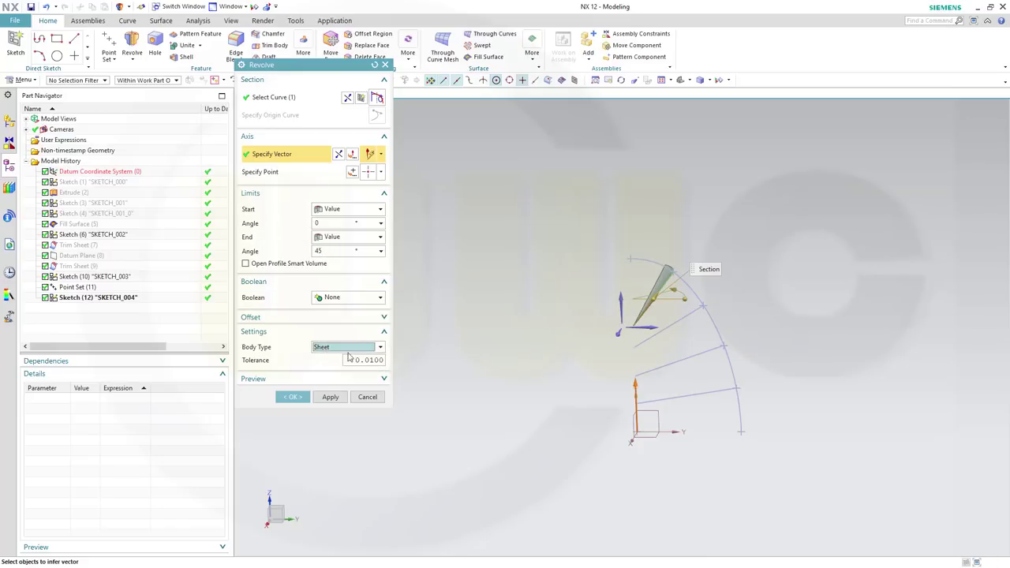
{"action": "left_click", "coordinate": [329, 397]}
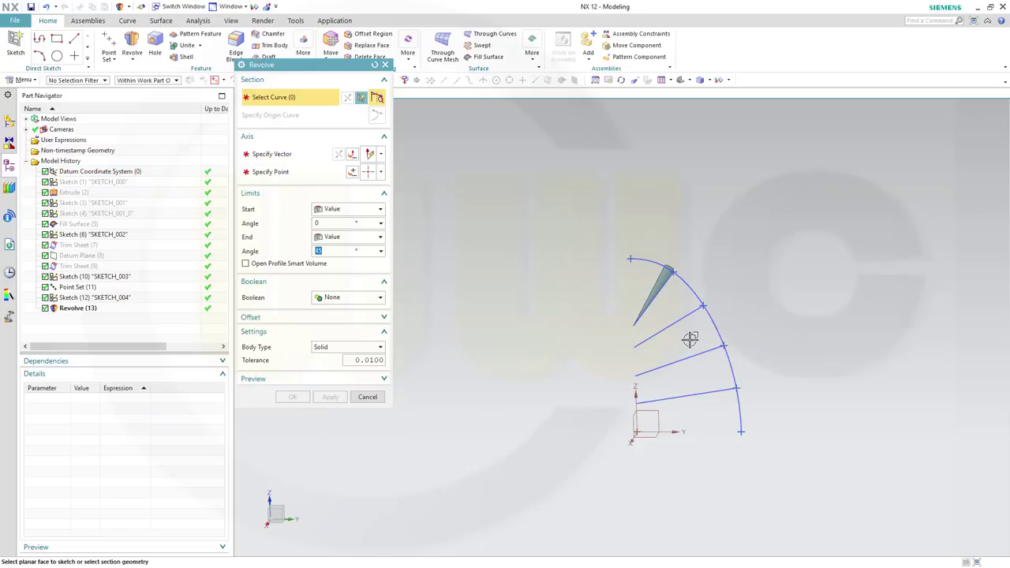
Step: Revolve another sketch line about the datum Z axis as a sheet from -45° to 45°
{"action": "left_click", "coordinate": [677, 315]}
{"action": "left_click", "coordinate": [277, 163]}
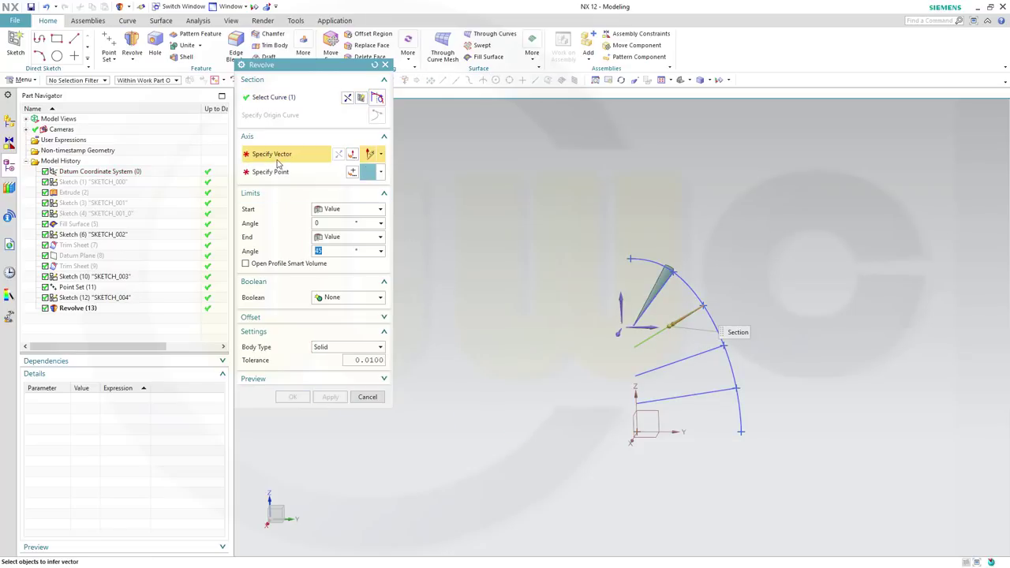
{"action": "left_click", "coordinate": [635, 389]}
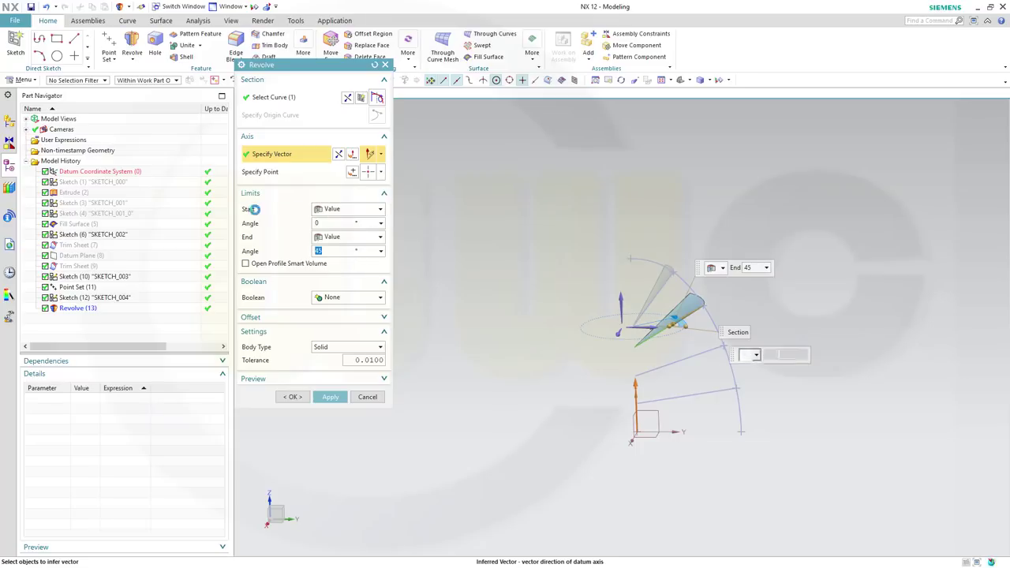
{"action": "left_click", "coordinate": [335, 223]}
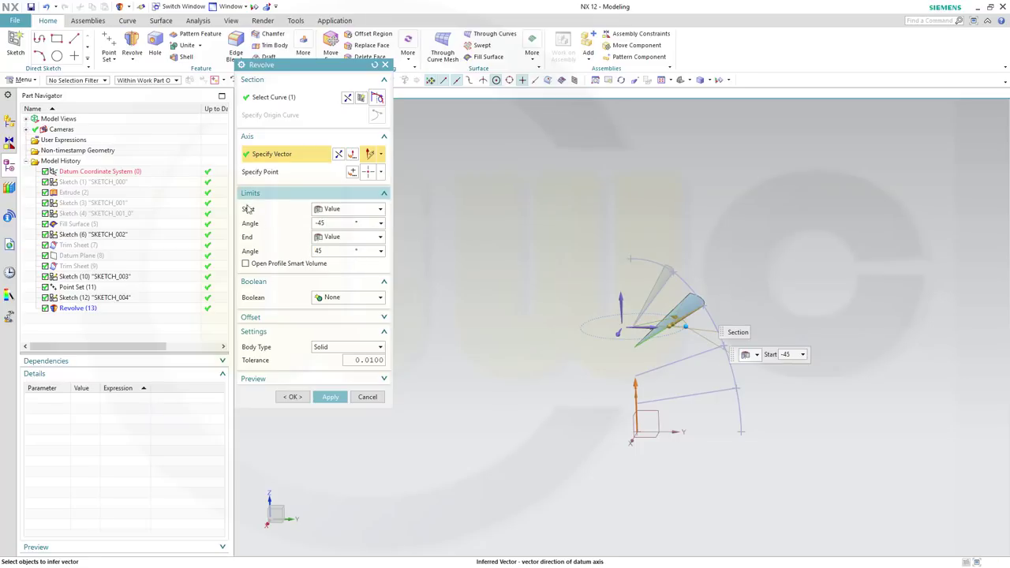
{"action": "left_click", "coordinate": [380, 348]}
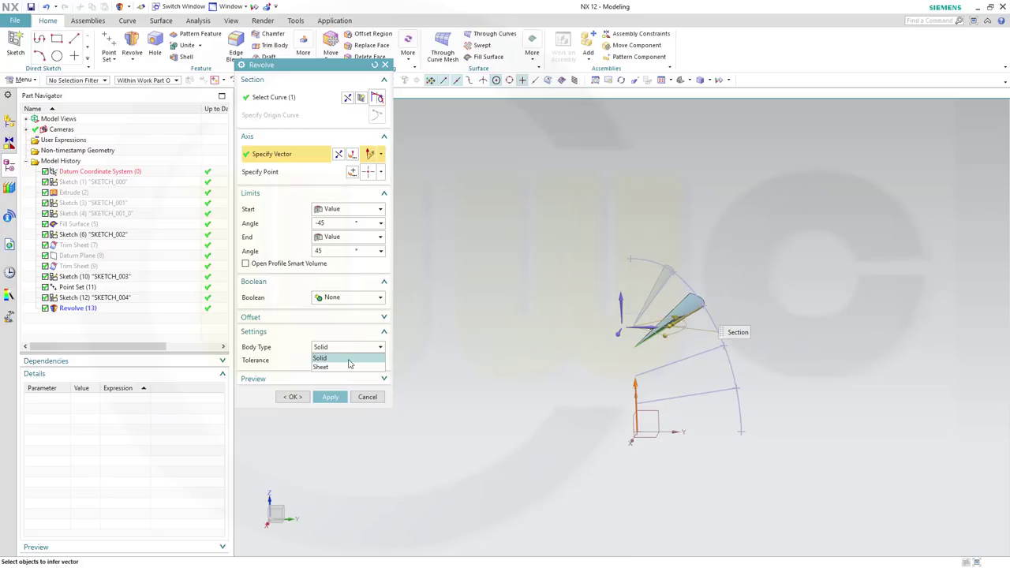
{"action": "left_click", "coordinate": [339, 368]}
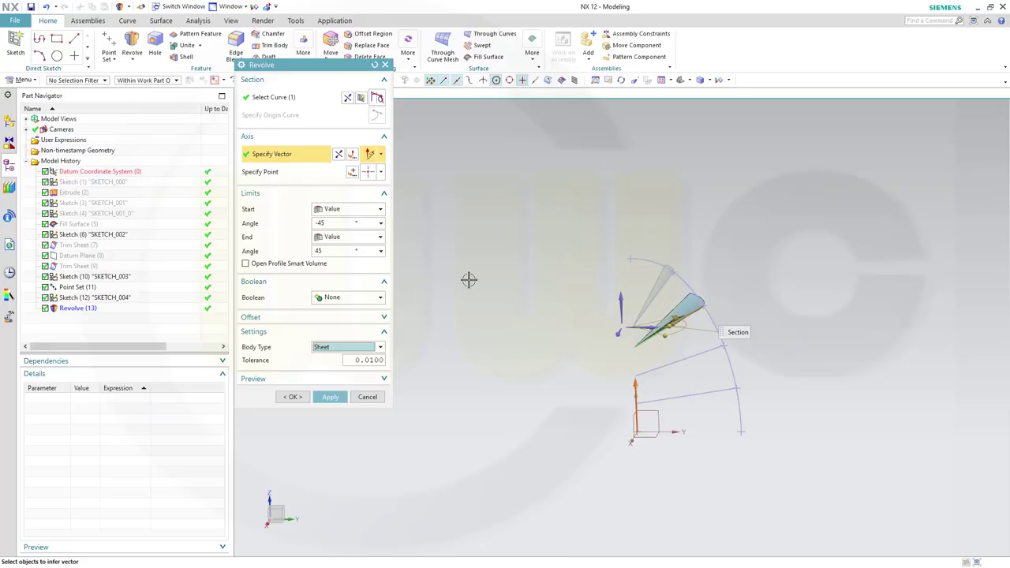
{"action": "left_click", "coordinate": [330, 398]}
{"action": "middle_click_drag", "start_coordinate": [577, 354], "coordinate": [662, 332]}
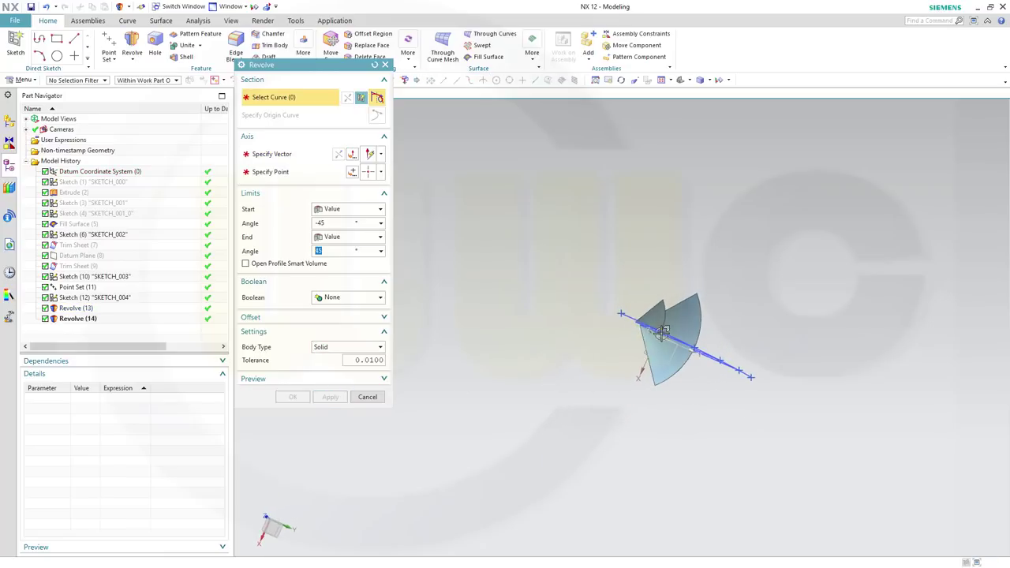
Step: Cancel the empty revolve and edit Revolve (13) to span -45° to 45°
{"action": "left_click", "coordinate": [368, 397]}
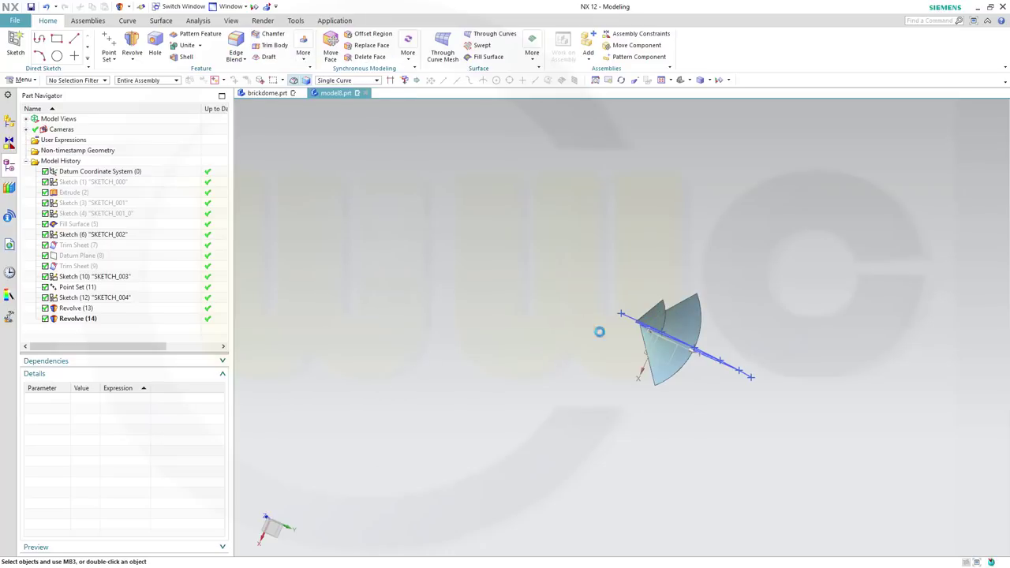
{"action": "double_click", "coordinate": [79, 309]}
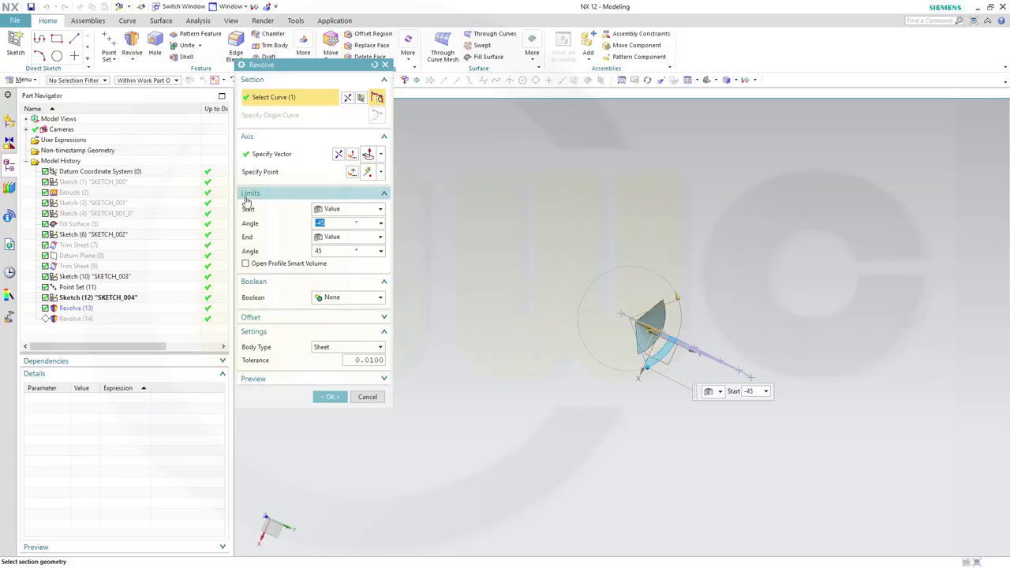
{"action": "left_click", "coordinate": [328, 397]}
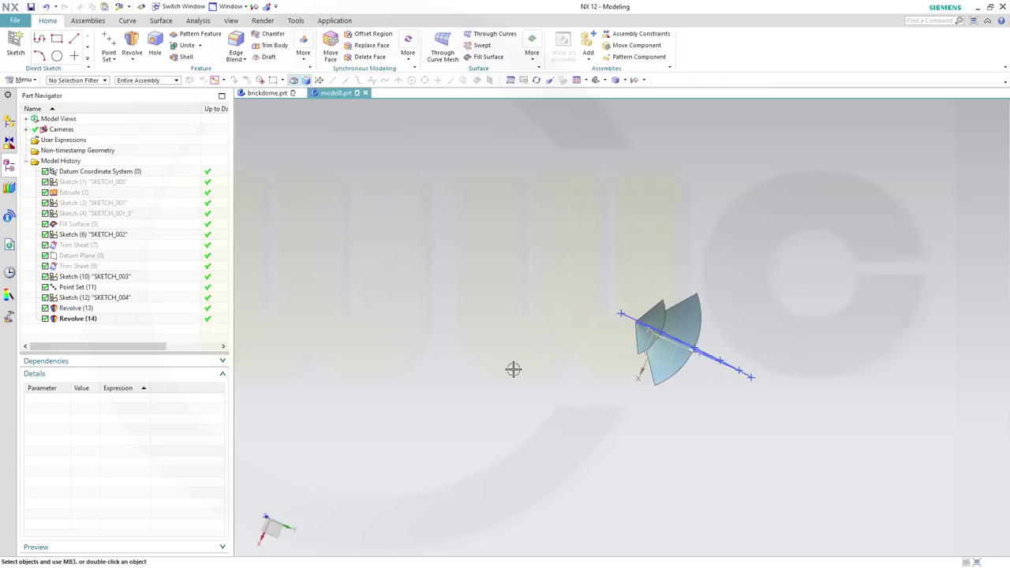
{"action": "middle_click_drag", "start_coordinate": [514, 368], "coordinate": [496, 310]}
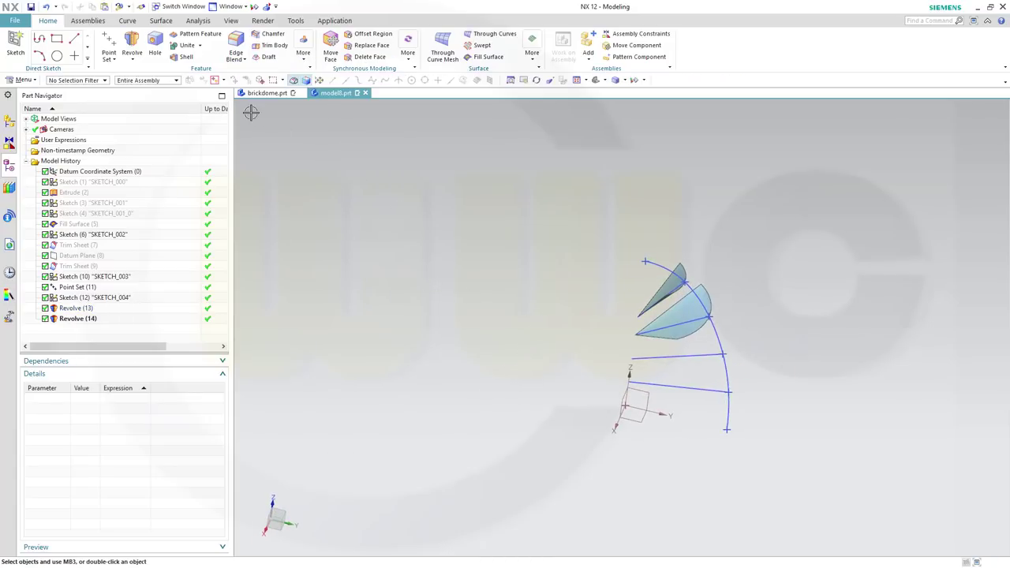
Step: Revolve the next sketch line about the Z datum axis as a sheet body
{"action": "left_click", "coordinate": [131, 44]}
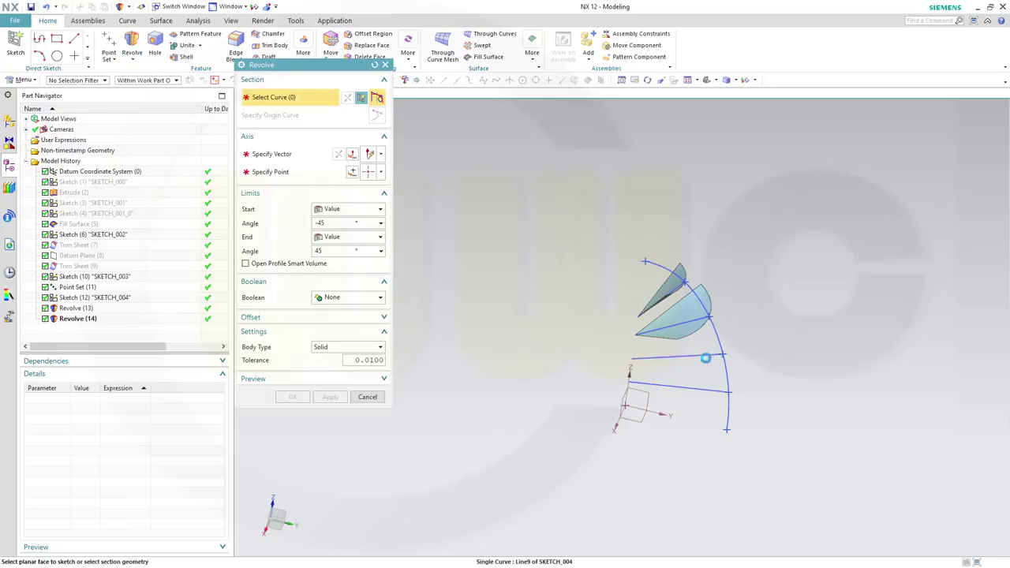
{"action": "left_click", "coordinate": [670, 359]}
{"action": "left_click", "coordinate": [351, 251]}
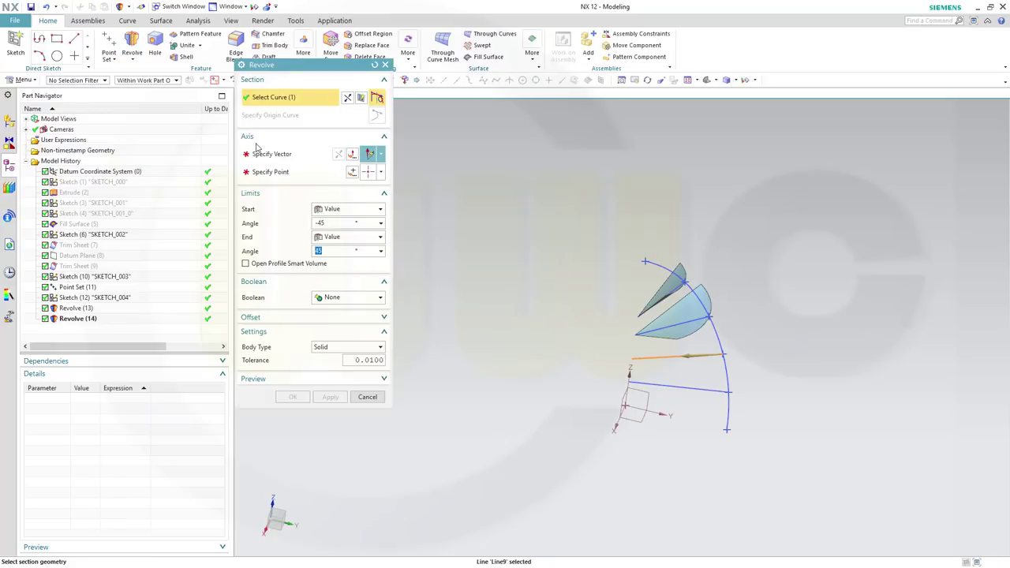
{"action": "left_click", "coordinate": [278, 158]}
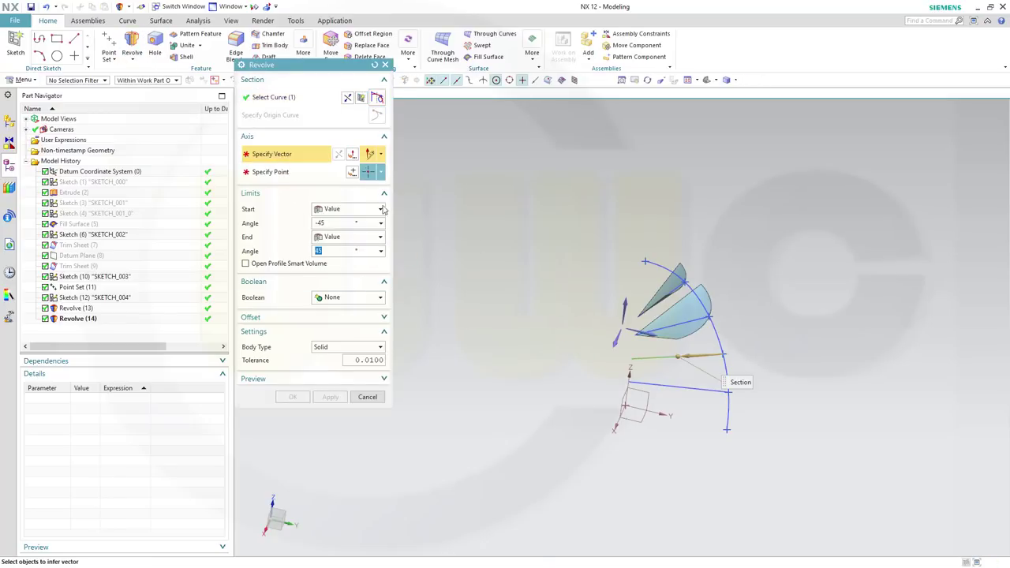
{"action": "left_click", "coordinate": [634, 373]}
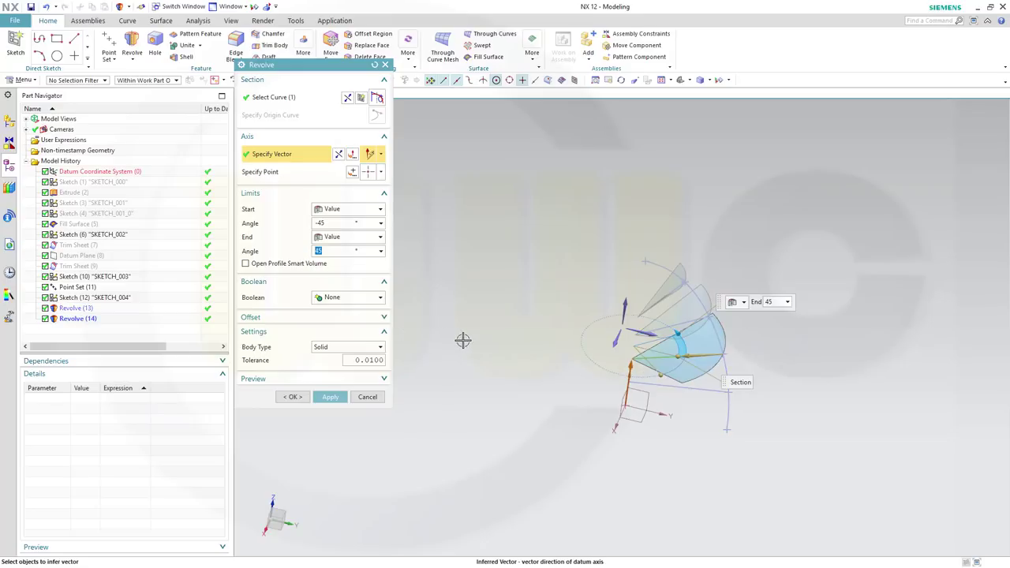
{"action": "left_click", "coordinate": [381, 347]}
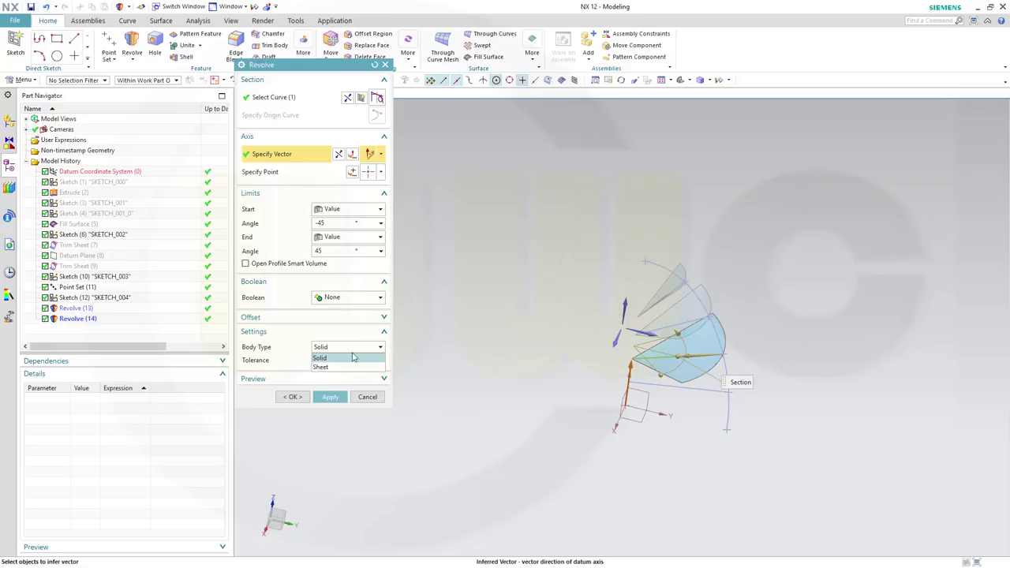
{"action": "left_click", "coordinate": [350, 366]}
{"action": "left_click", "coordinate": [330, 397]}
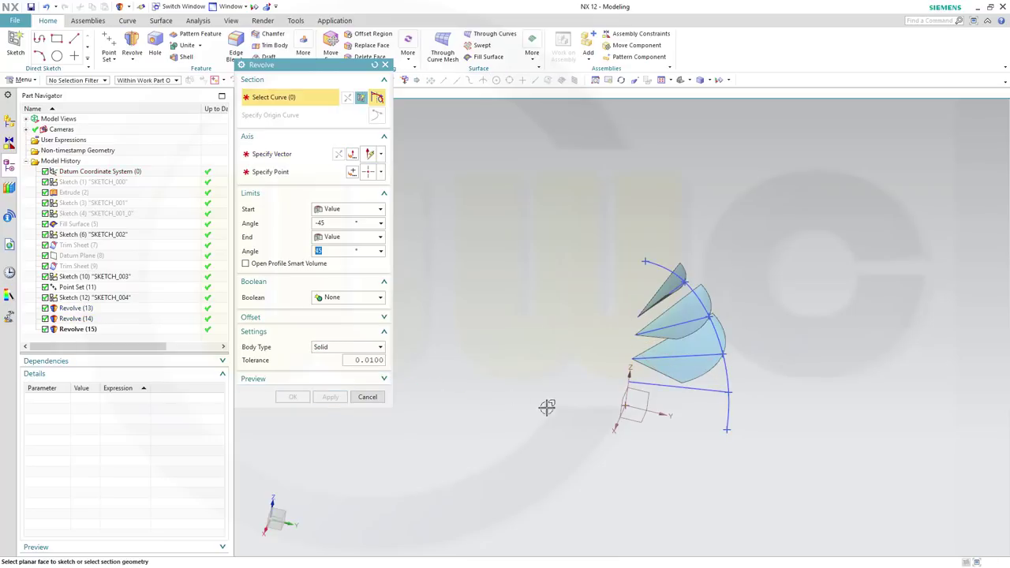
Step: Revolve one more sketch line about the Z axis as a sheet body
{"action": "left_click", "coordinate": [699, 392]}
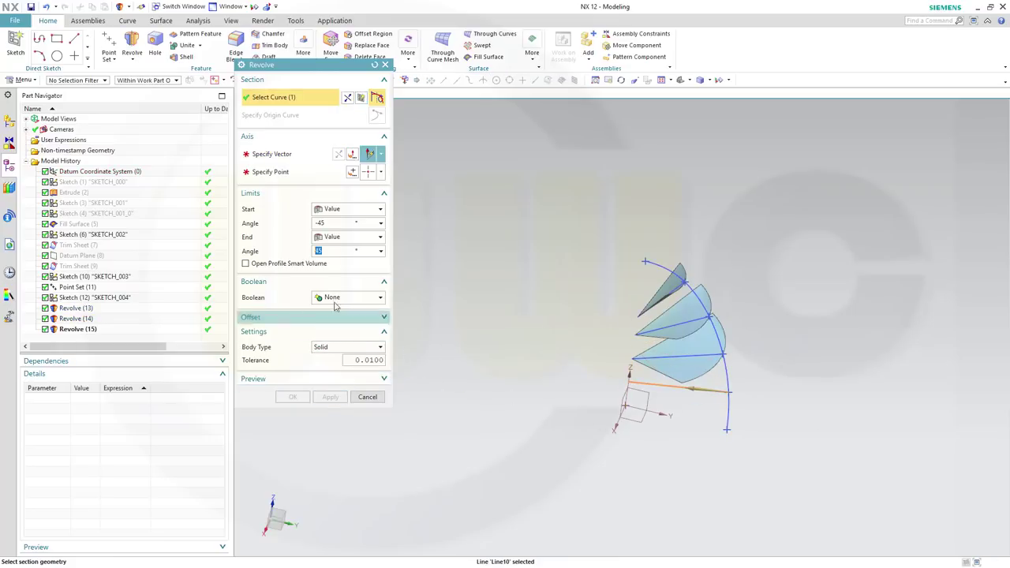
{"action": "left_click", "coordinate": [271, 154]}
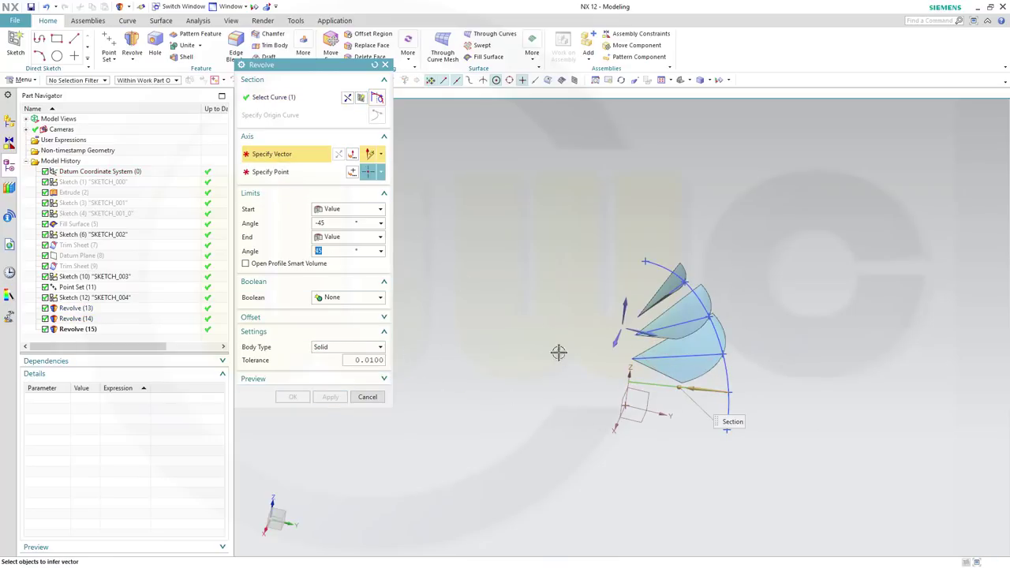
{"action": "left_click", "coordinate": [628, 371]}
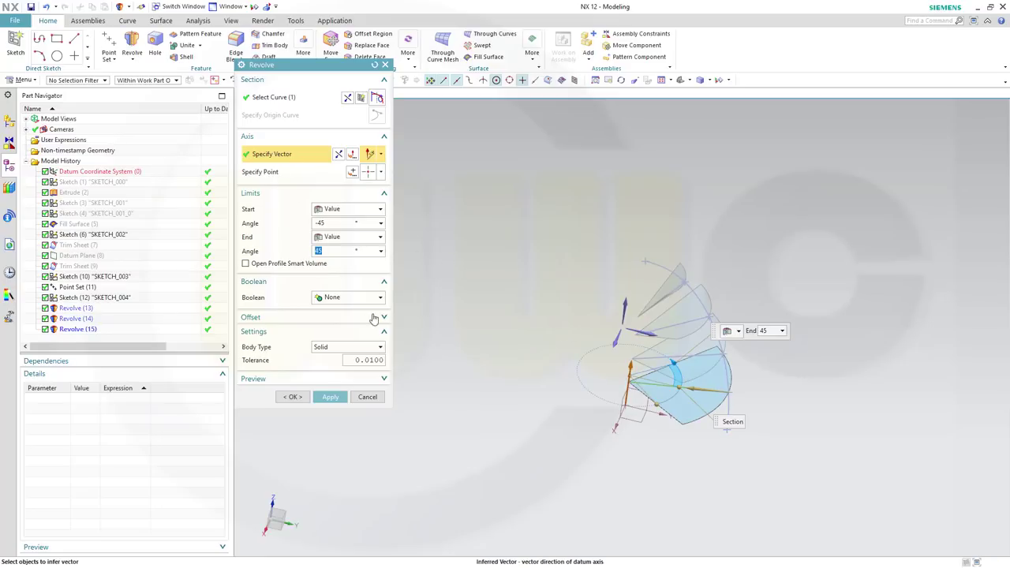
{"action": "left_click", "coordinate": [384, 348]}
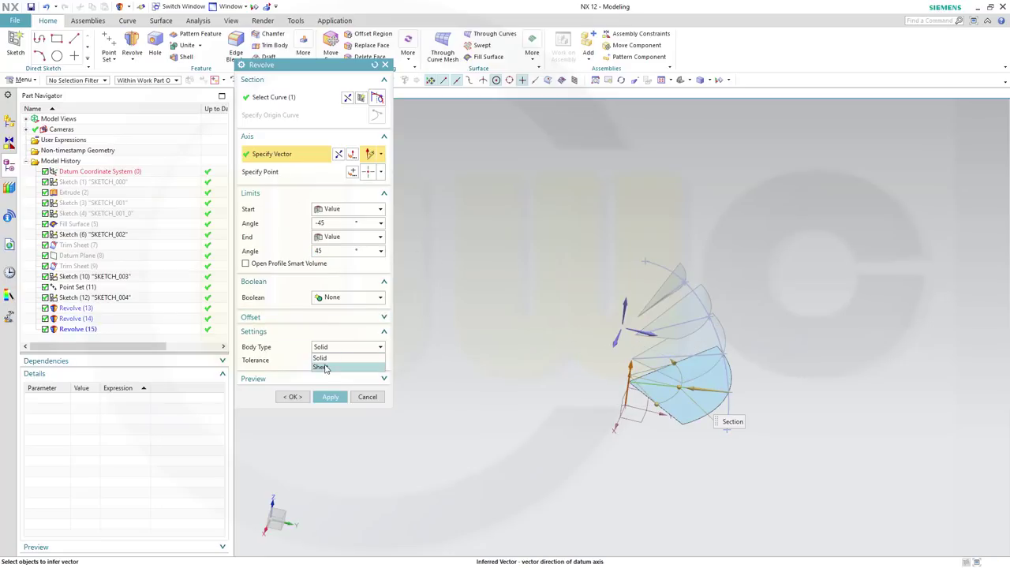
{"action": "left_click", "coordinate": [330, 366]}
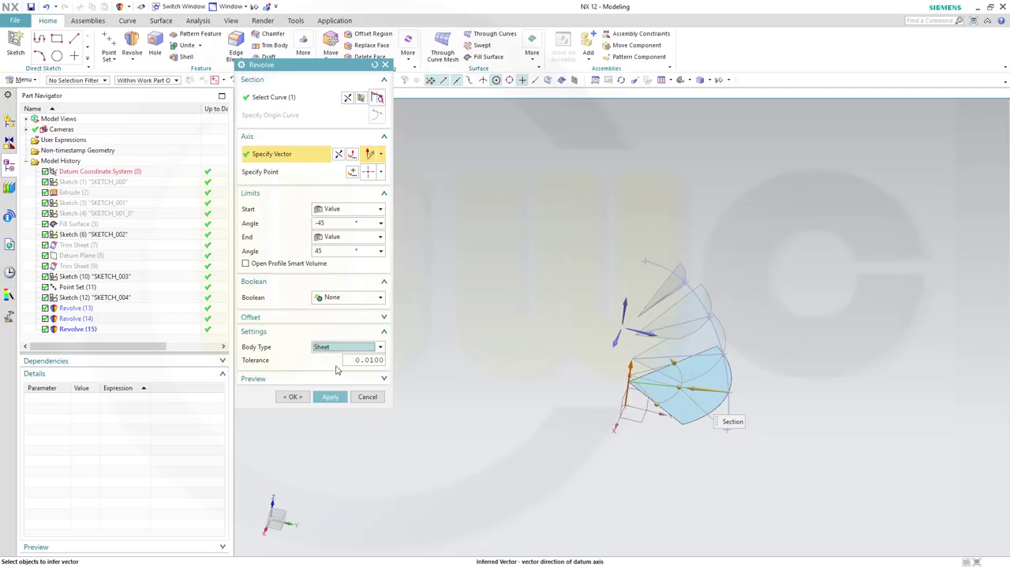
{"action": "left_click", "coordinate": [296, 398]}
{"action": "mouse_move", "coordinate": [569, 376]}
{"action": "middle_mouse_down"}
{"action": "mouse_move", "coordinate": [566, 356]}
{"action": "mouse_move", "coordinate": [561, 366]}
{"action": "middle_mouse_up"}
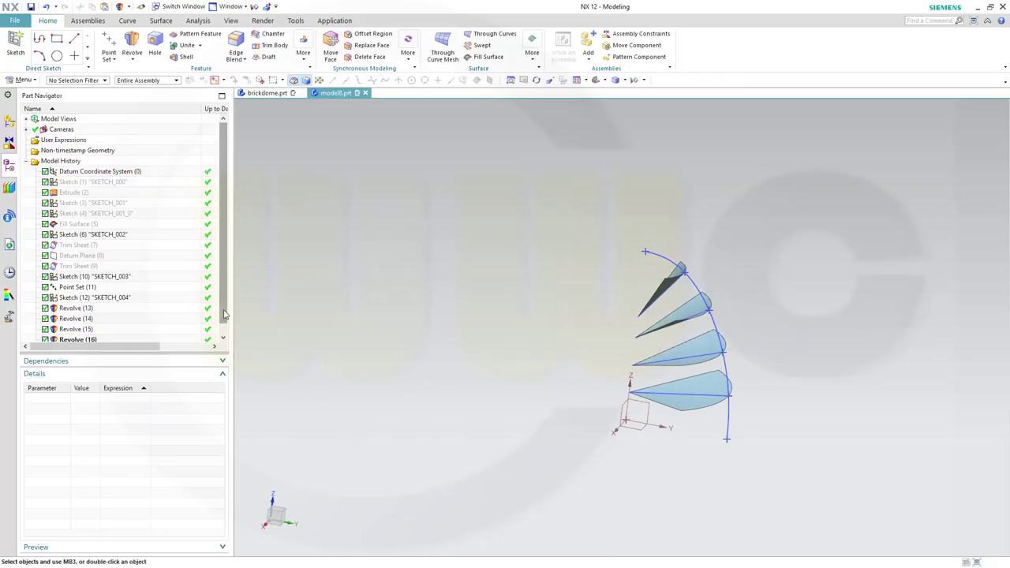
Step: Show Trim Sheet (9) and its parent surfaces again from the Part Navigator
{"action": "scroll", "coordinate": [226, 328], "scroll_direction": "down", "scroll_amount": 1}
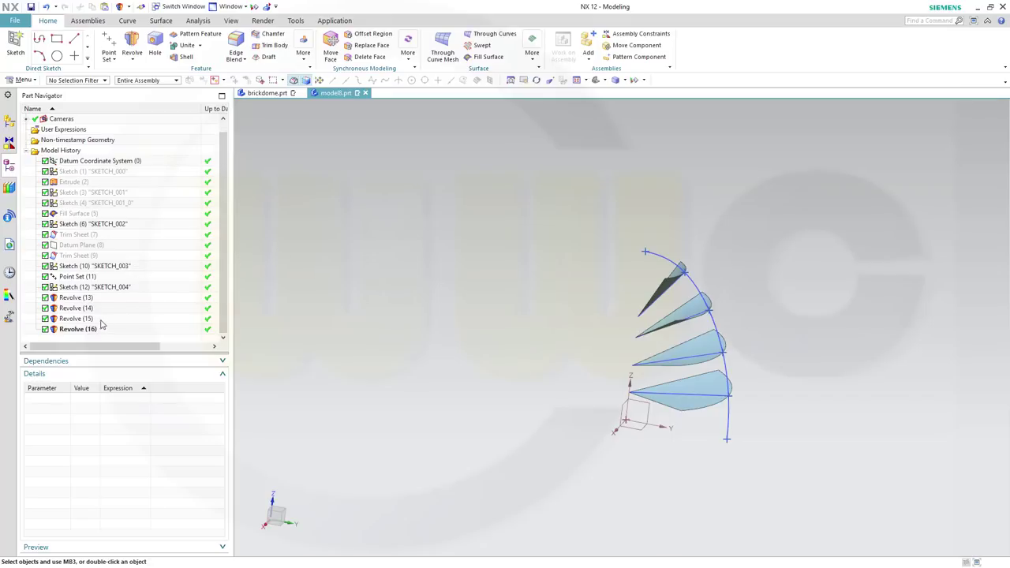
{"action": "left_click", "coordinate": [77, 257]}
{"action": "right_click", "coordinate": [77, 257]}
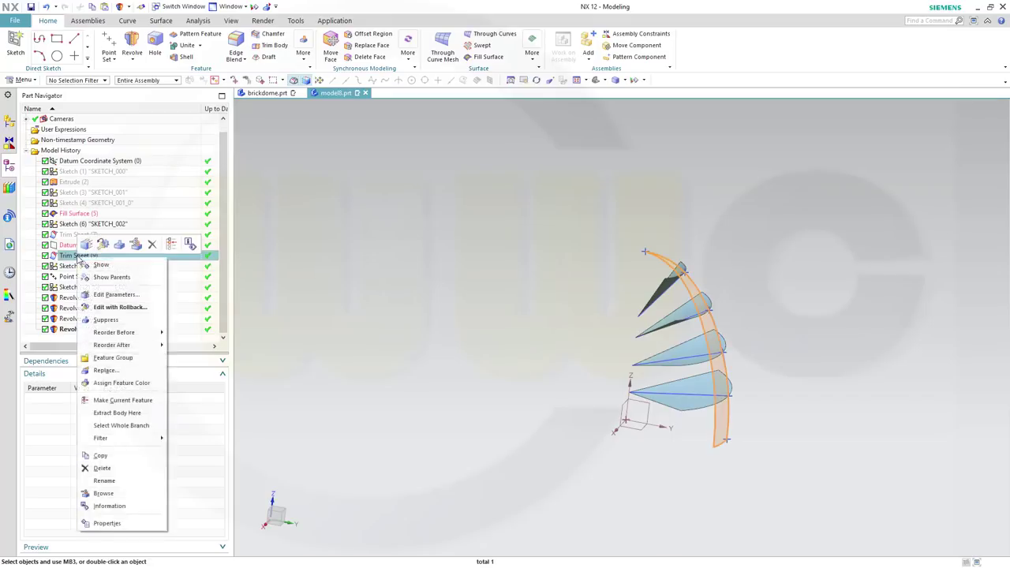
{"action": "left_click", "coordinate": [95, 263]}
{"action": "middle_click_drag", "start_coordinate": [443, 360], "coordinate": [485, 334]}
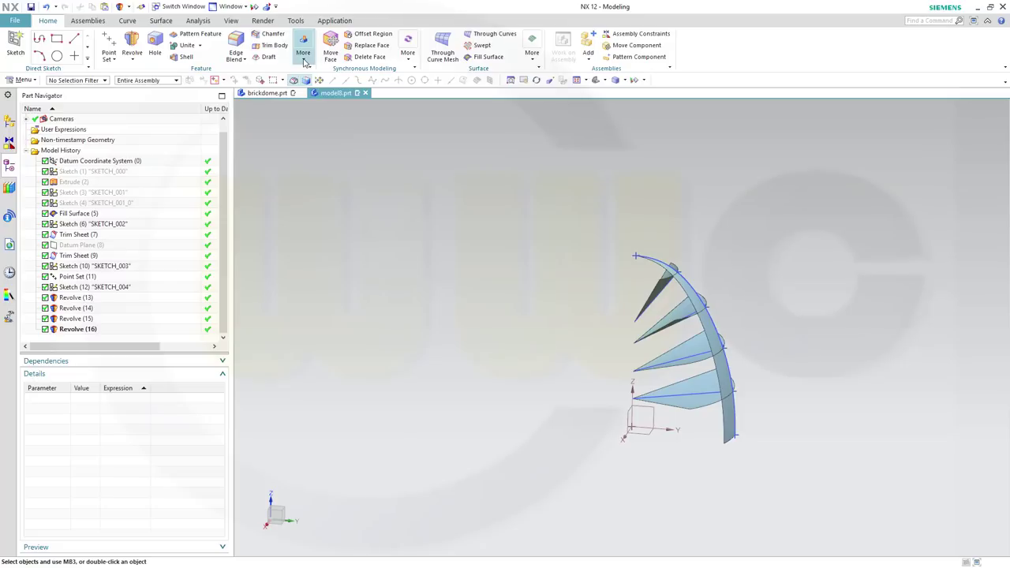
Step: Thicken the arch surface with Offset 1 = 0 and Offset 2 = 10 mm, direction reversed
{"action": "left_click", "coordinate": [304, 52]}
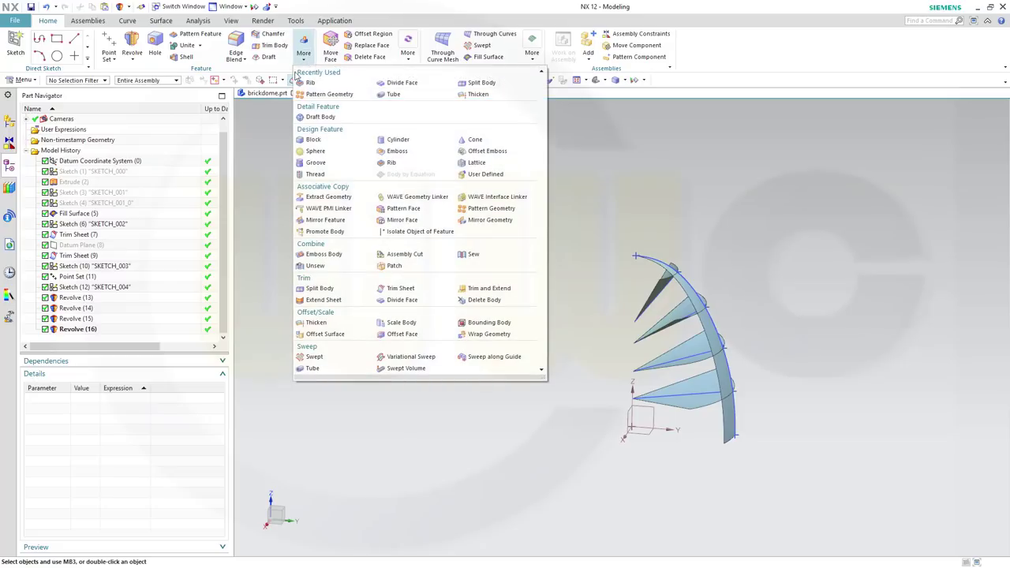
{"action": "left_click", "coordinate": [315, 322]}
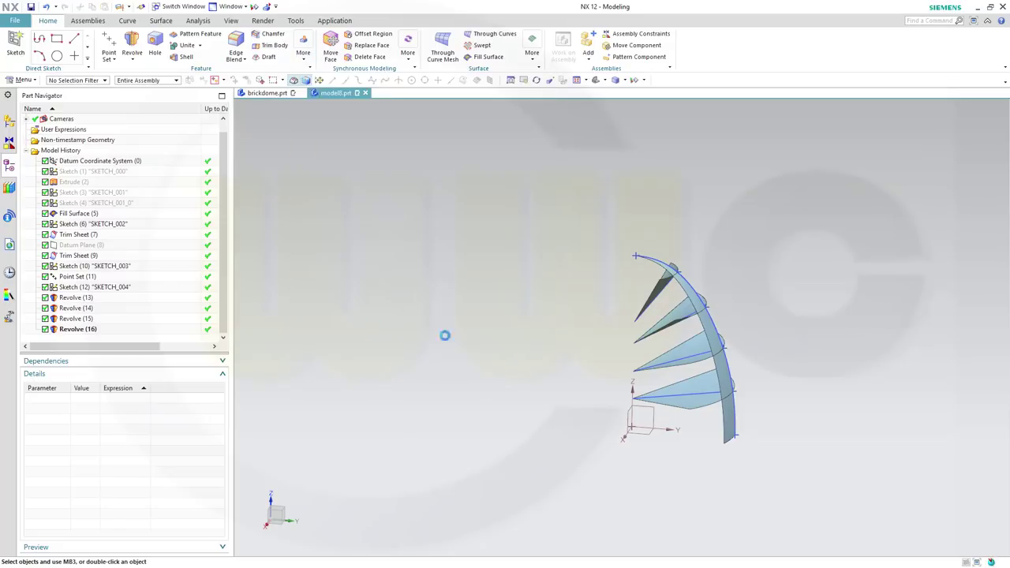
{"action": "left_click", "coordinate": [715, 339]}
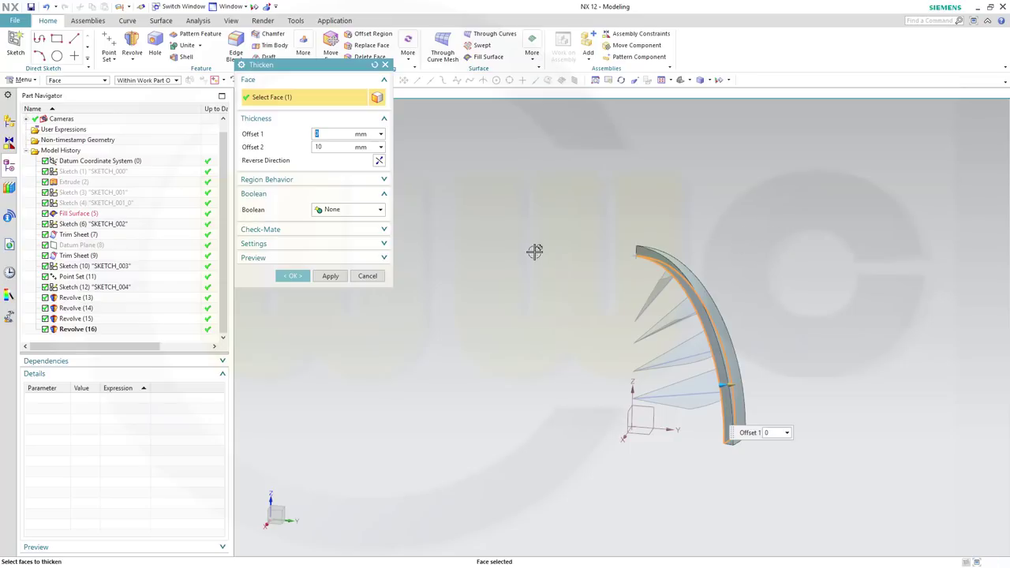
{"action": "middle_click_drag", "start_coordinate": [536, 248], "coordinate": [553, 235]}
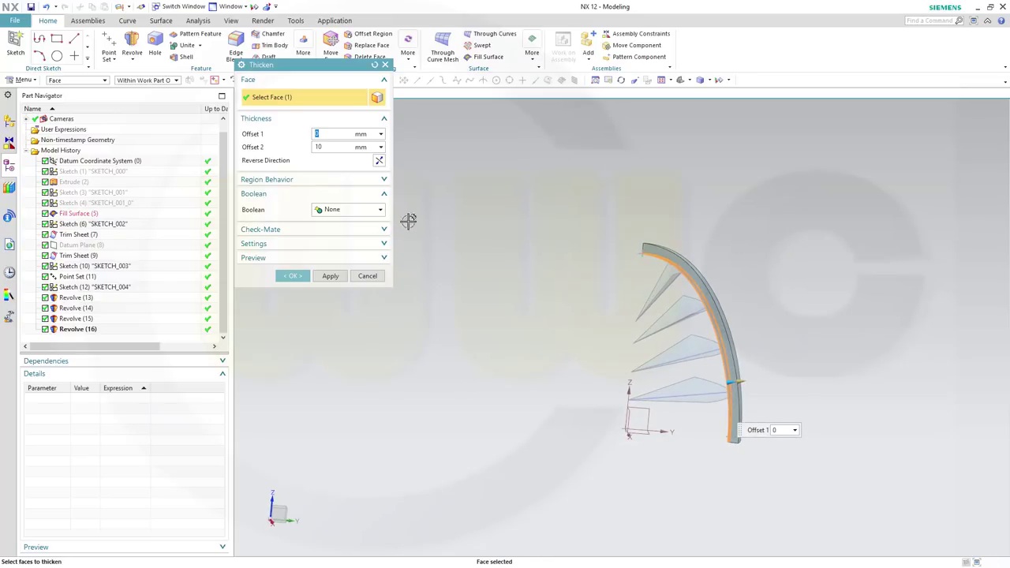
{"action": "left_click", "coordinate": [379, 161]}
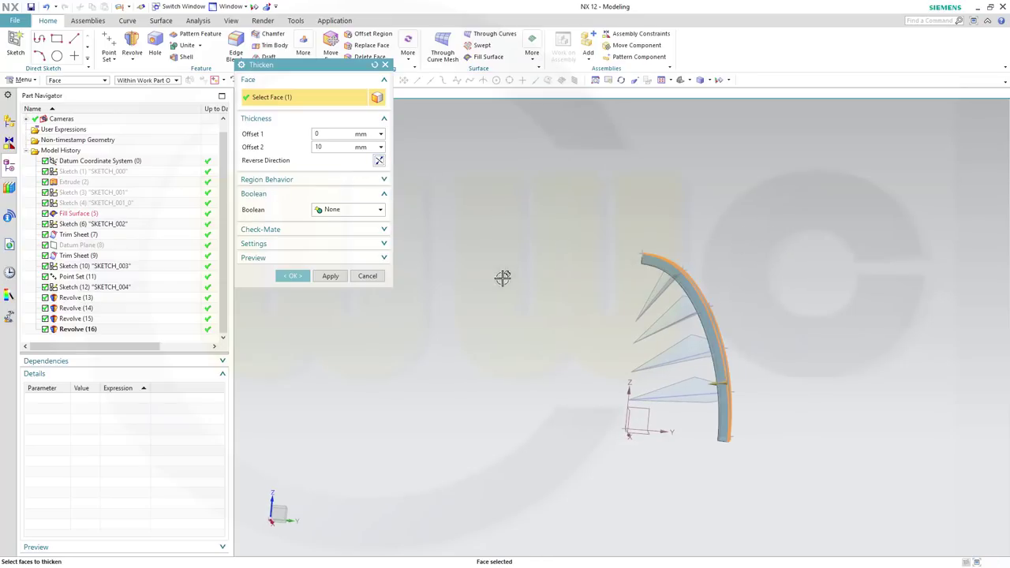
{"action": "left_click", "coordinate": [301, 281]}
{"action": "middle_click_drag", "start_coordinate": [431, 319], "coordinate": [462, 342]}
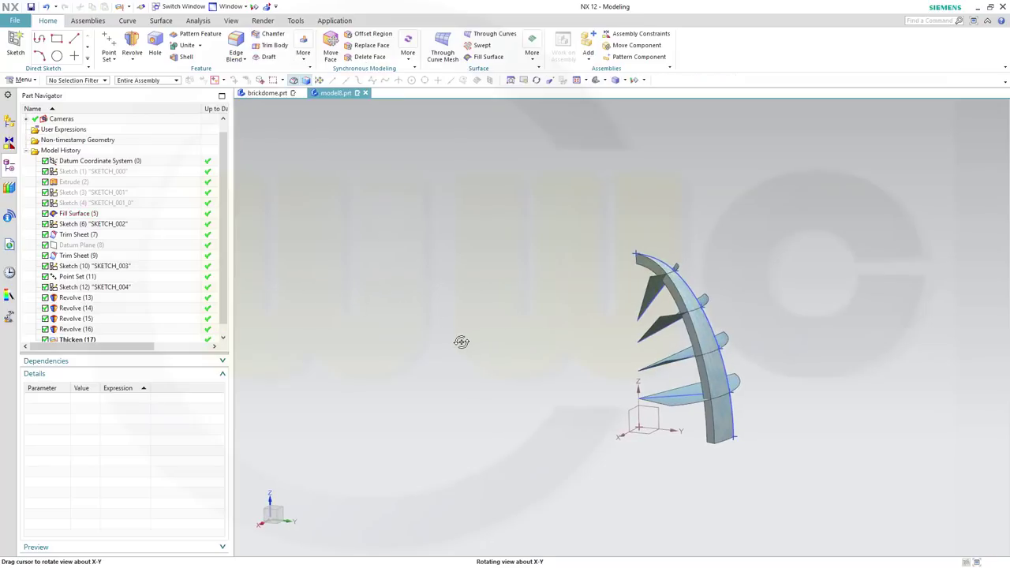
Step: Hide the Trim Sheet (7) dome surface, picked through QuickPick
{"action": "left_click", "coordinate": [710, 347]}
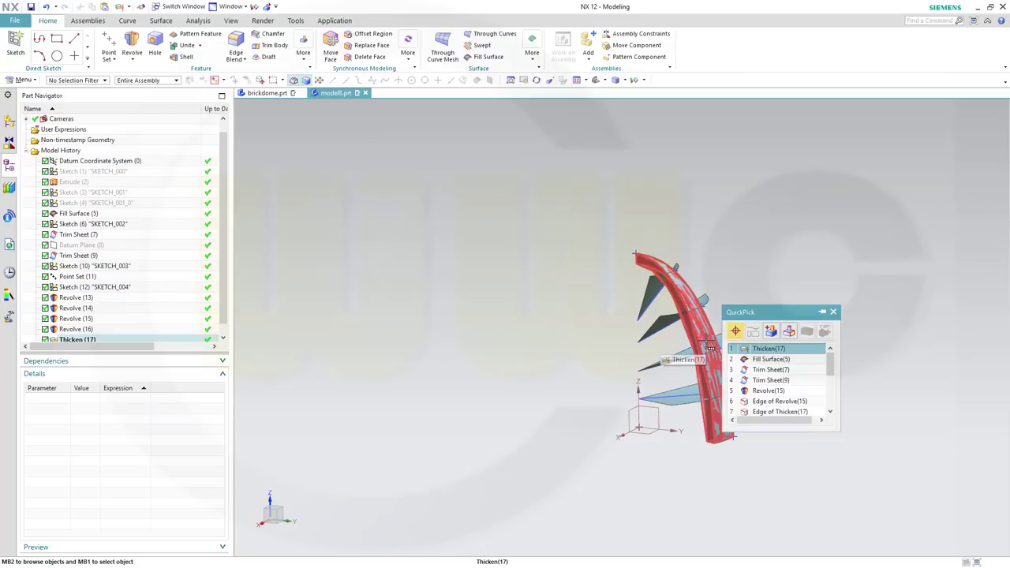
{"action": "left_click", "coordinate": [771, 370]}
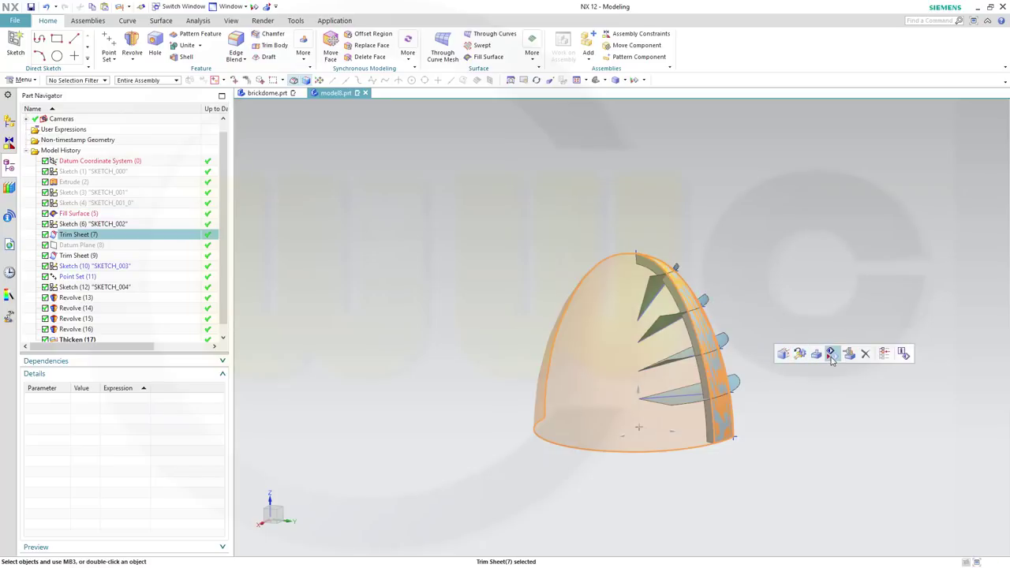
{"action": "left_click", "coordinate": [832, 360]}
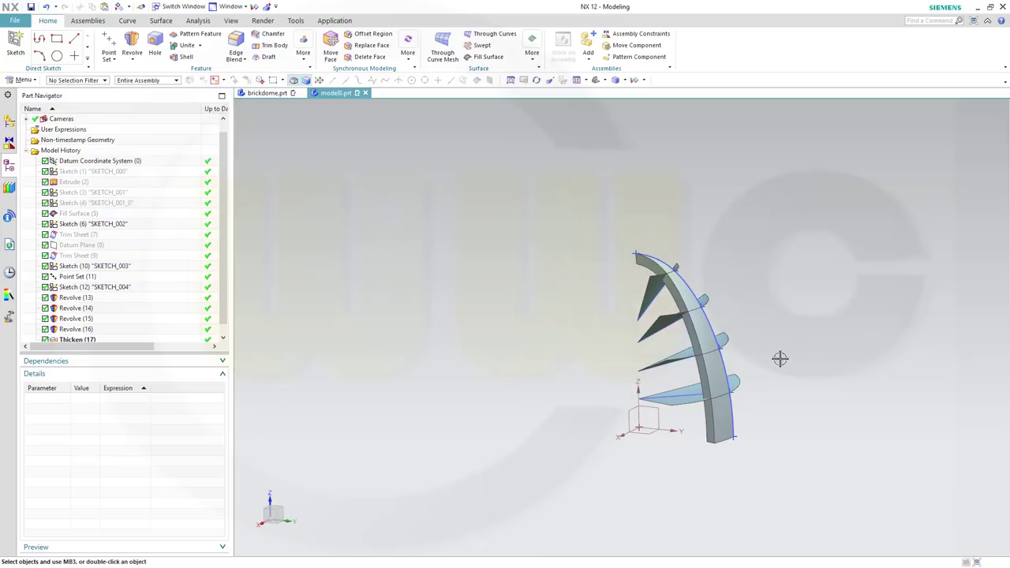
{"action": "middle_click_drag", "start_coordinate": [765, 348], "coordinate": [771, 356]}
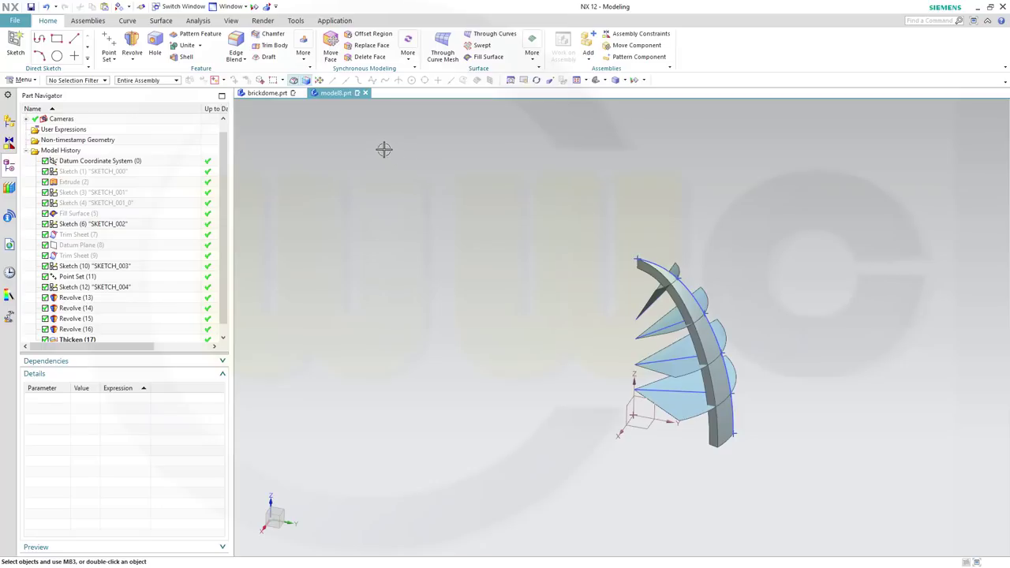
Step: Extend the outer edge of each of the four fan surfaces by a 10 mm offset
{"action": "left_click", "coordinate": [161, 22]}
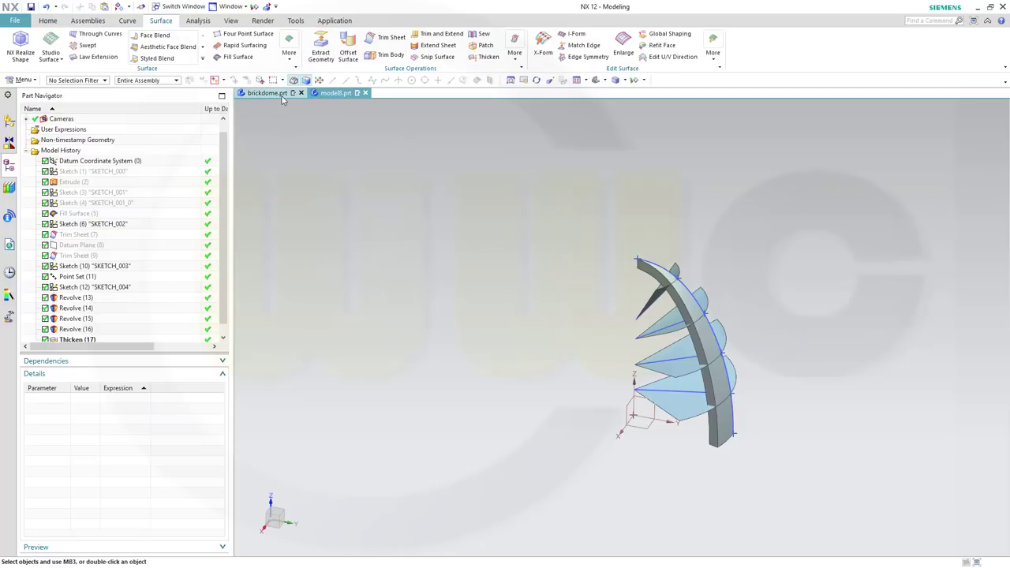
{"action": "left_click", "coordinate": [435, 45]}
{"action": "left_click", "coordinate": [679, 263]}
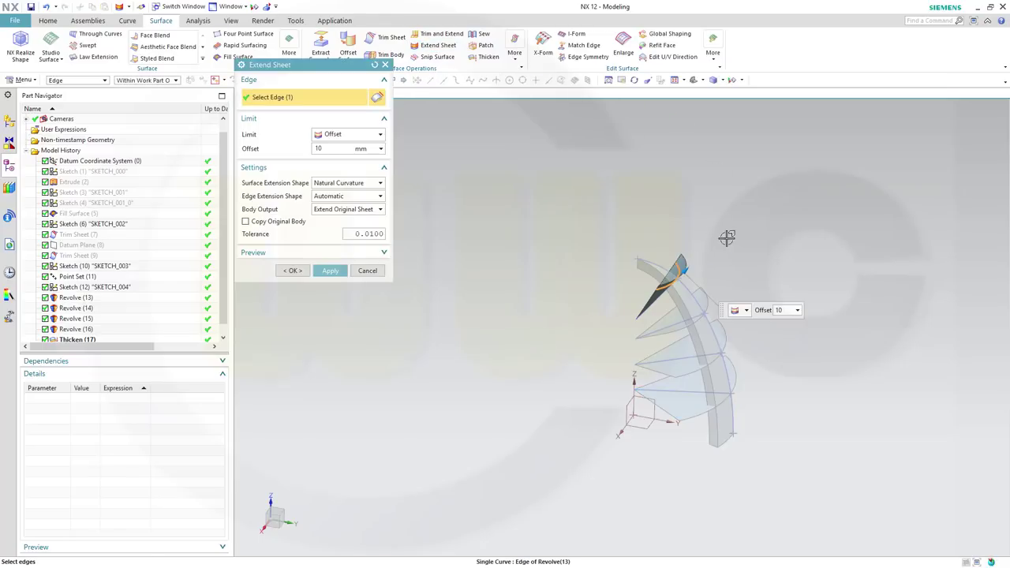
{"action": "left_click", "coordinate": [333, 274]}
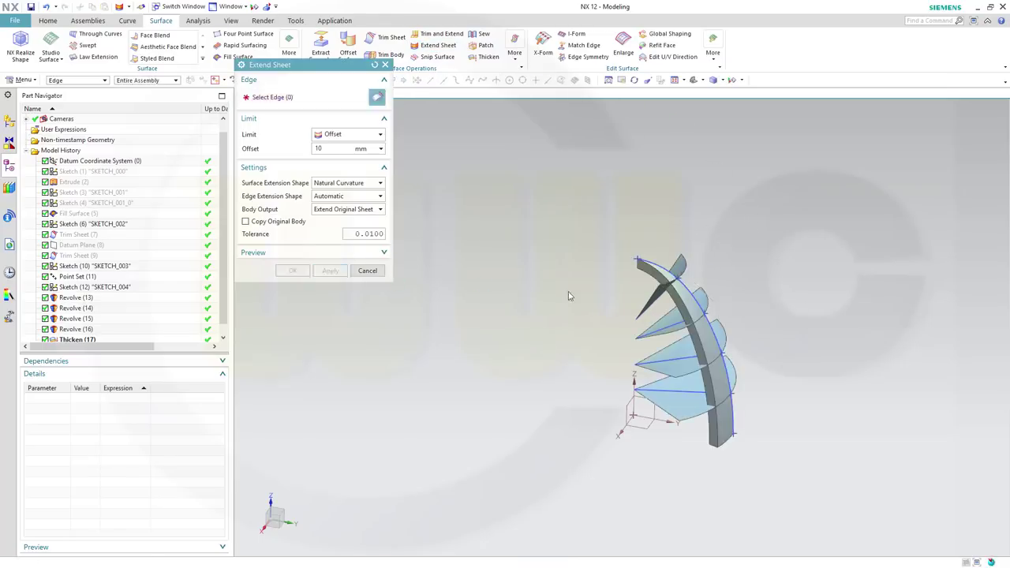
{"action": "left_click", "coordinate": [704, 294]}
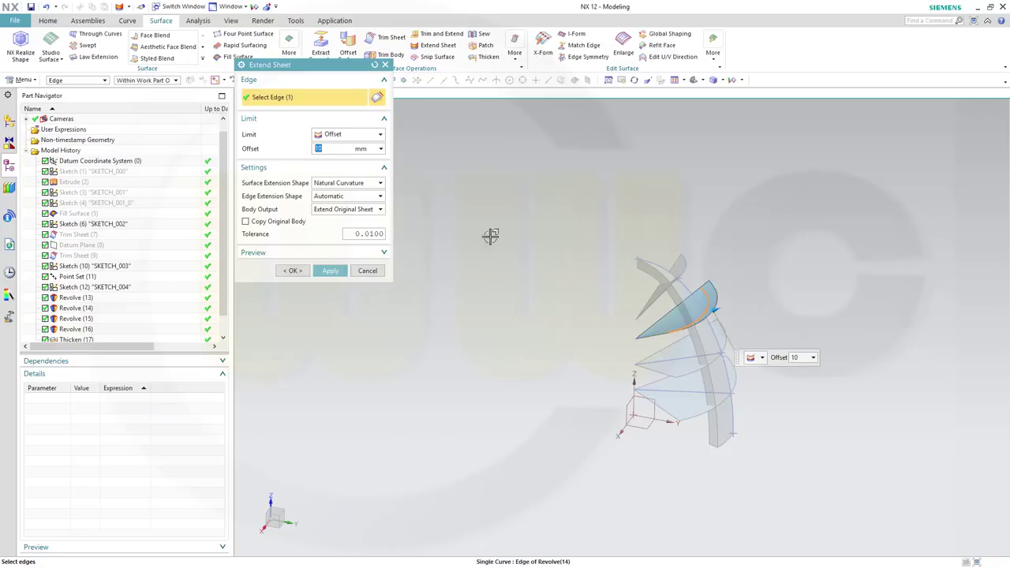
{"action": "left_click", "coordinate": [330, 271]}
{"action": "left_click", "coordinate": [732, 336]}
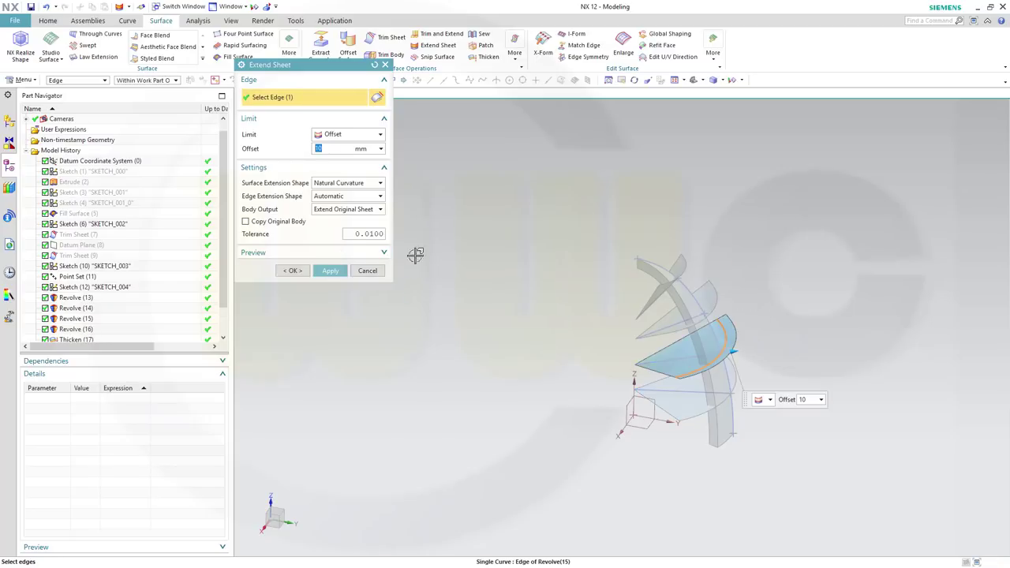
{"action": "left_click", "coordinate": [330, 271]}
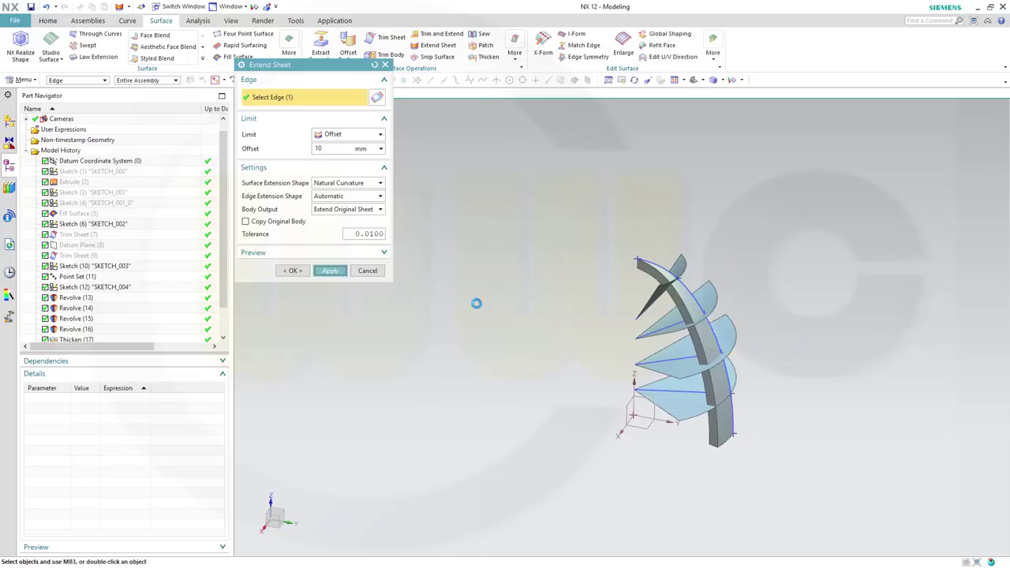
{"action": "left_click", "coordinate": [742, 374]}
{"action": "left_click", "coordinate": [292, 271]}
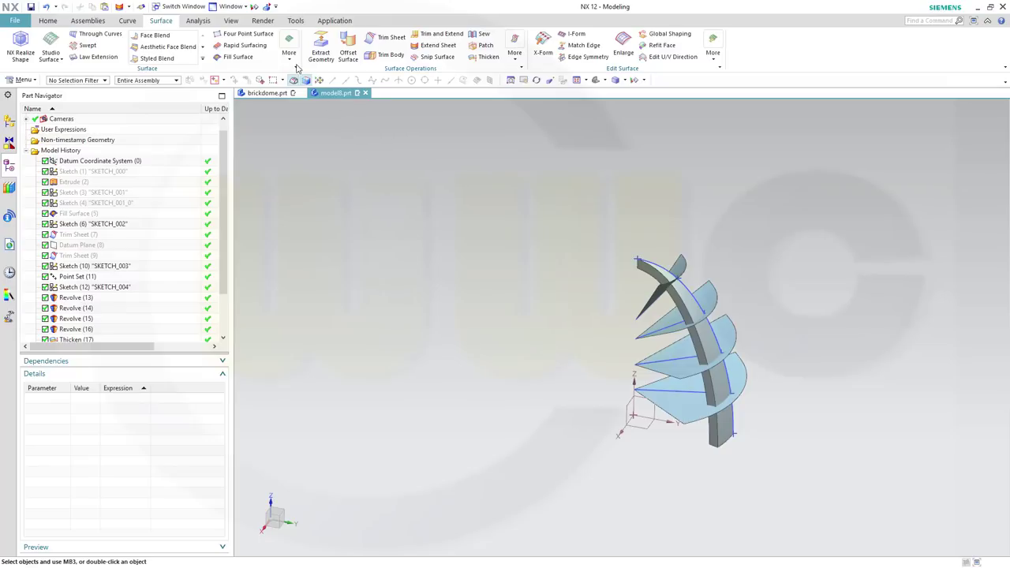
Step: Split the thickened arch solid using the four revolved fan surfaces as tools
{"action": "left_click", "coordinate": [49, 21]}
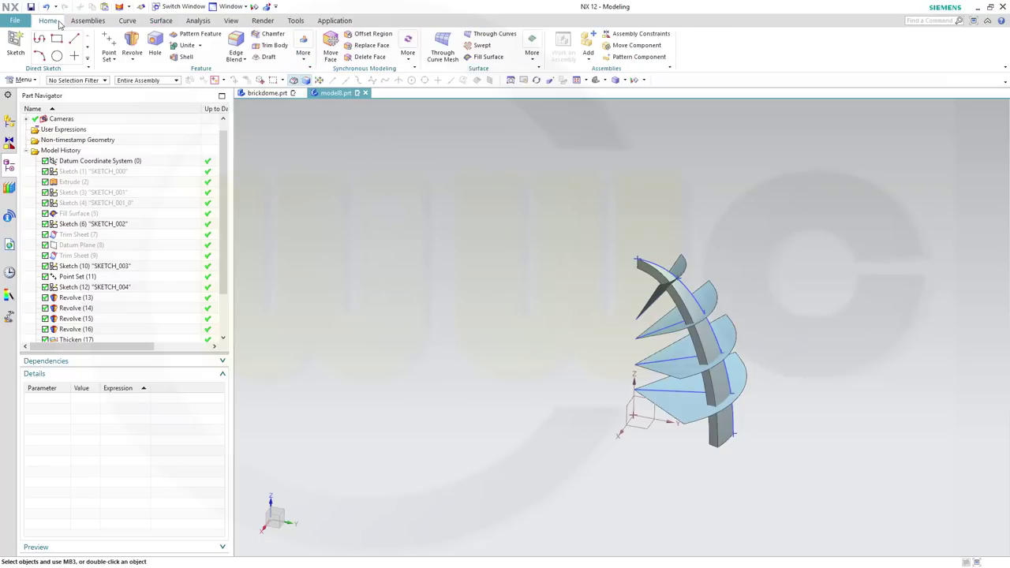
{"action": "left_click", "coordinate": [301, 61]}
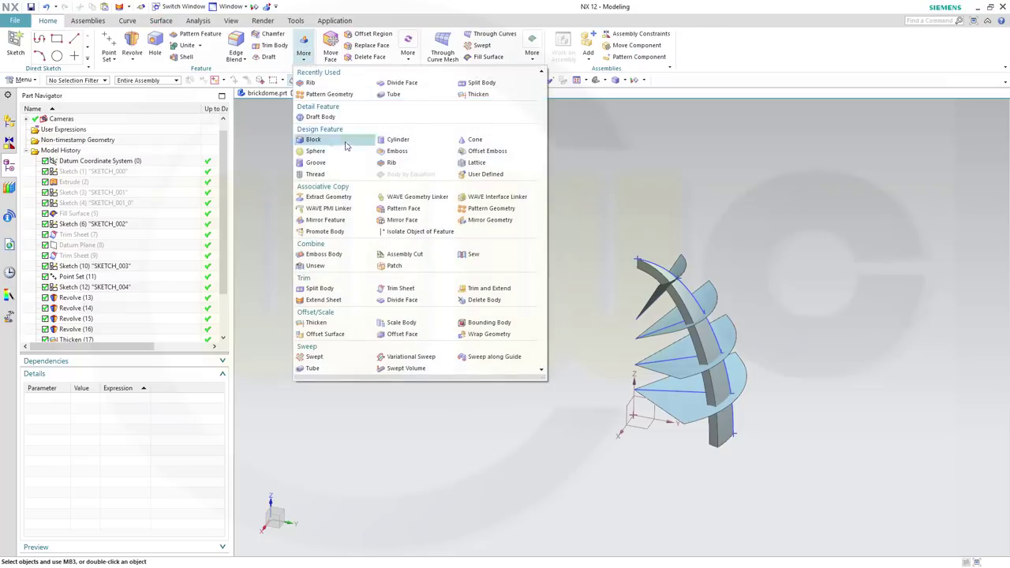
{"action": "left_click", "coordinate": [321, 287]}
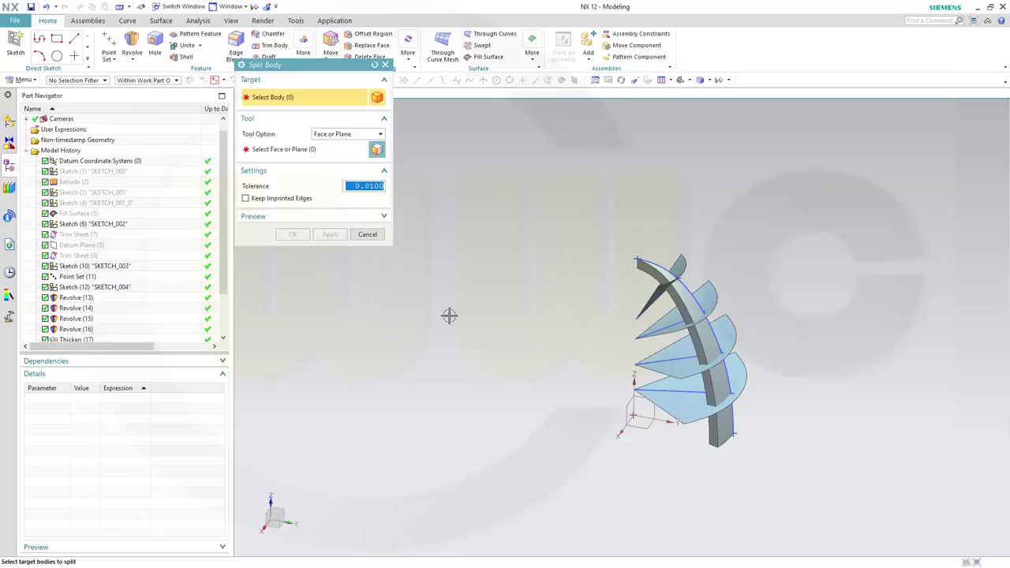
{"action": "left_click", "coordinate": [715, 349]}
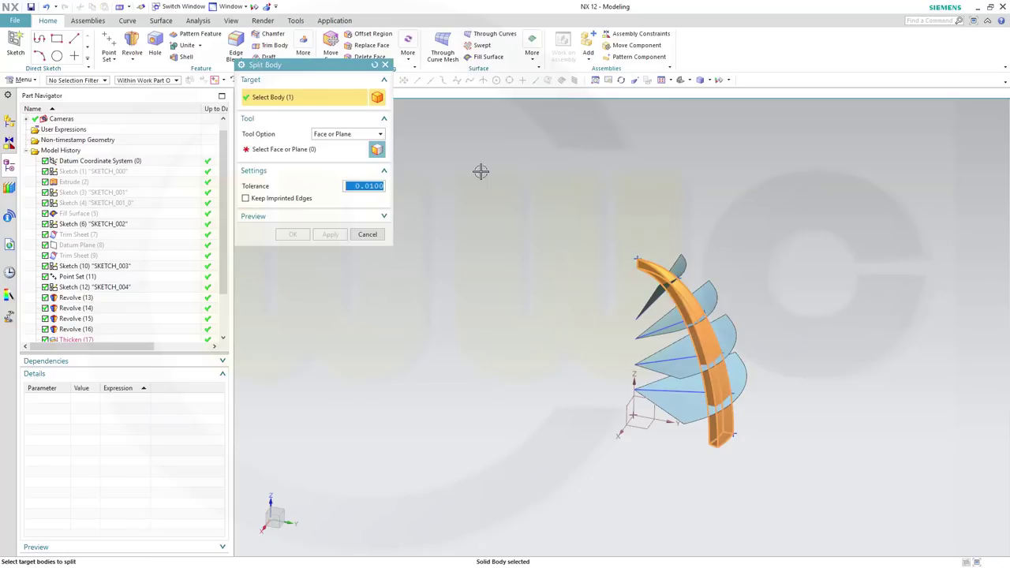
{"action": "left_click", "coordinate": [315, 155]}
{"action": "left_click", "coordinate": [682, 268]}
{"action": "left_click", "coordinate": [708, 304]}
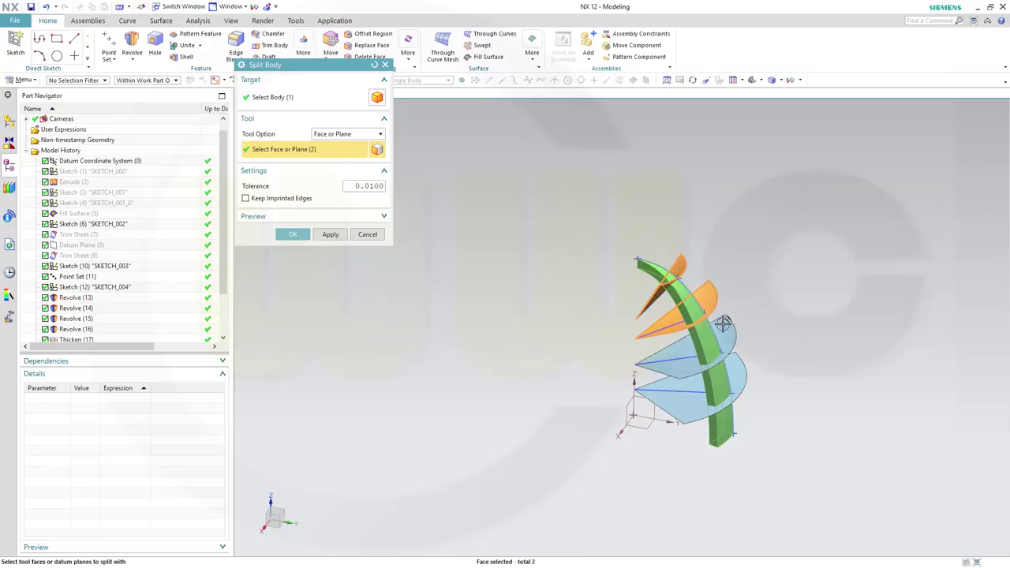
{"action": "left_click", "coordinate": [723, 324]}
{"action": "left_click", "coordinate": [730, 378]}
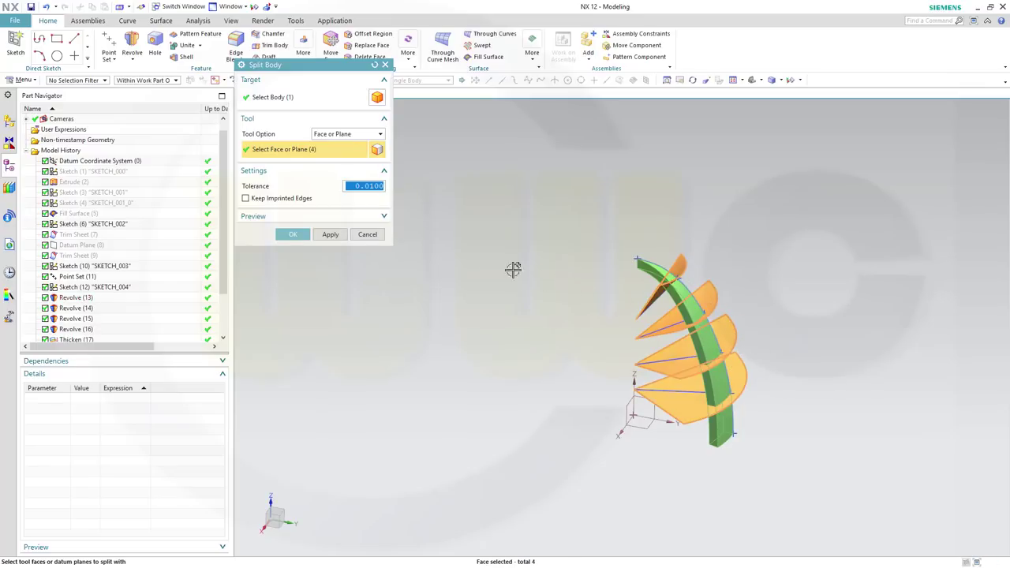
{"action": "left_click", "coordinate": [293, 234]}
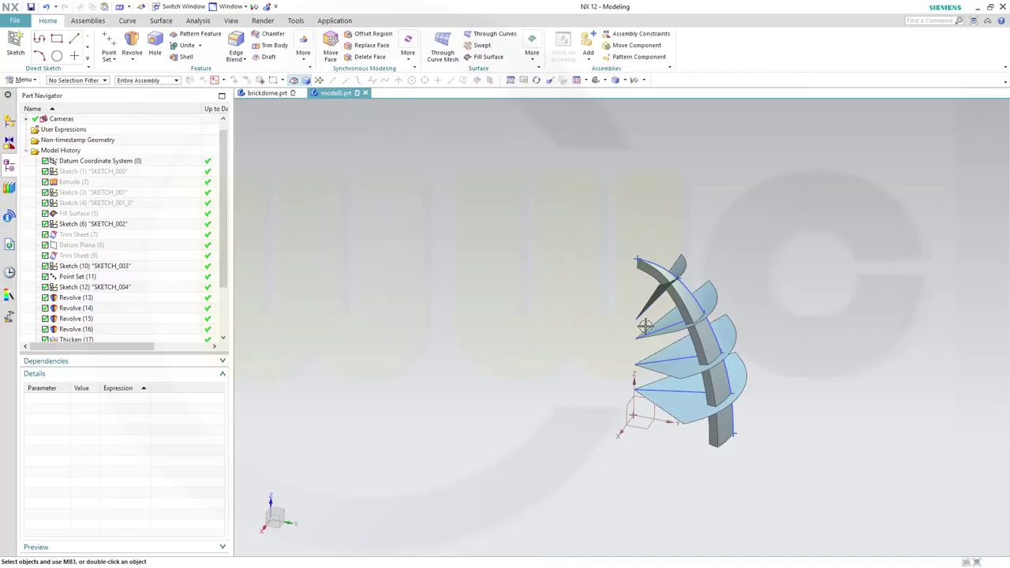
Step: Hide the four fan surfaces Revolve (13) through Revolve (16)
{"action": "left_click", "coordinate": [86, 299]}
{"action": "left_click", "coordinate": [89, 330], "text": "shift"}
{"action": "right_click", "coordinate": [88, 330]}
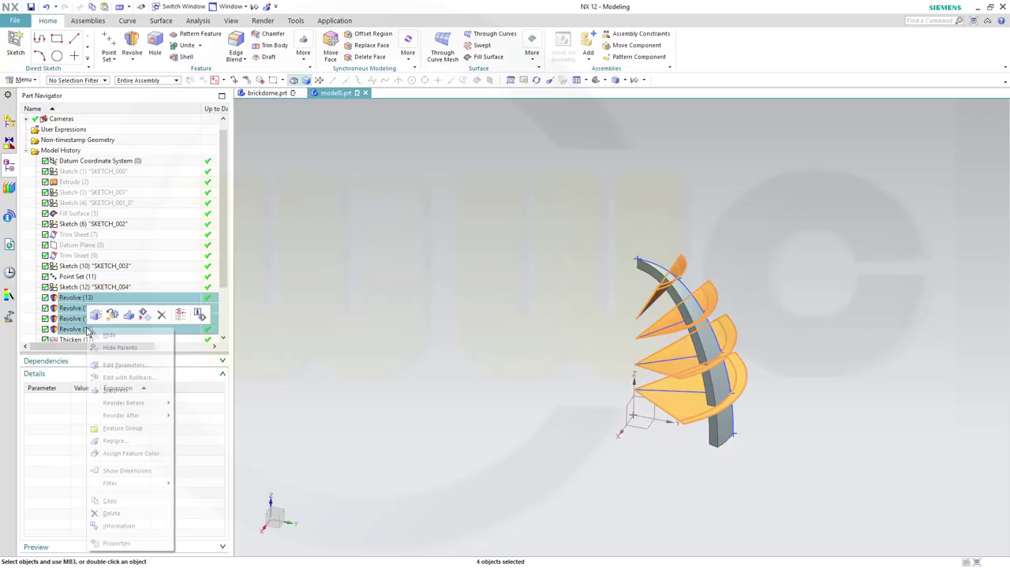
{"action": "left_click", "coordinate": [143, 315]}
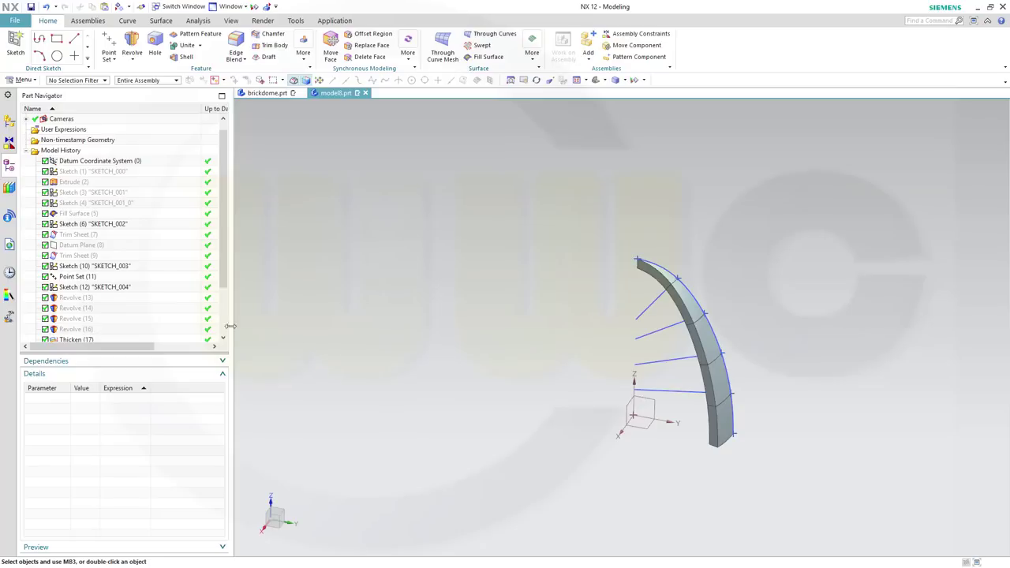
Step: Hide SKETCH_004, SKETCH_003 and Point Set (11)
{"action": "left_click", "coordinate": [643, 310]}
{"action": "right_click", "coordinate": [643, 311]}
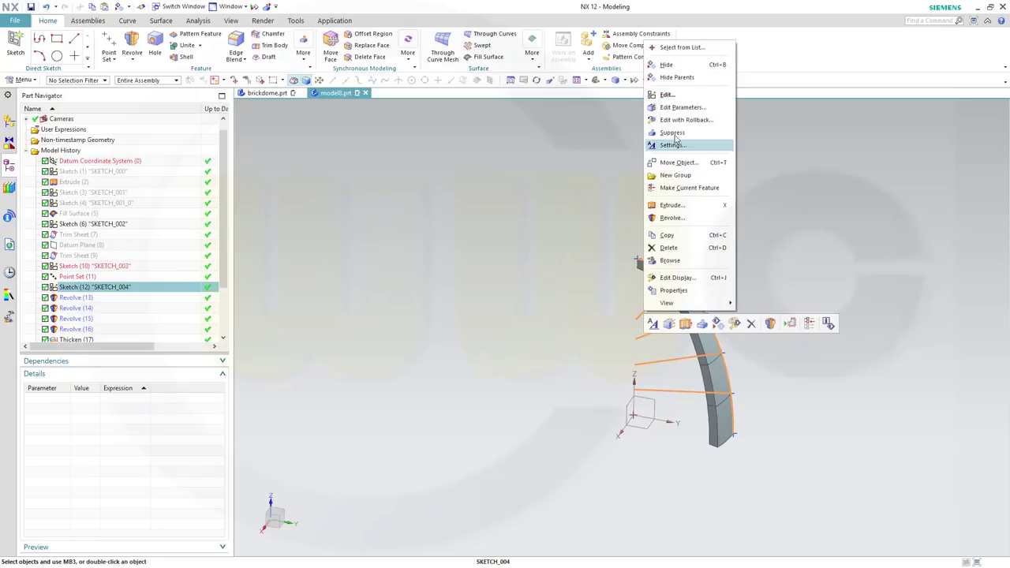
{"action": "left_click", "coordinate": [667, 65]}
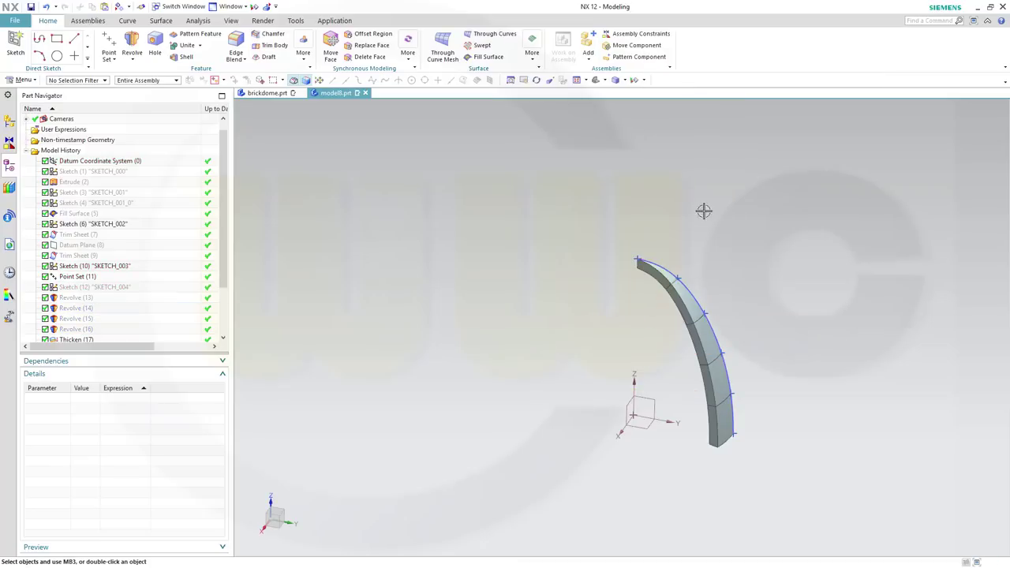
{"action": "left_click", "coordinate": [690, 290]}
{"action": "left_click", "coordinate": [774, 273]}
{"action": "left_click", "coordinate": [93, 278]}
{"action": "right_click", "coordinate": [93, 278]}
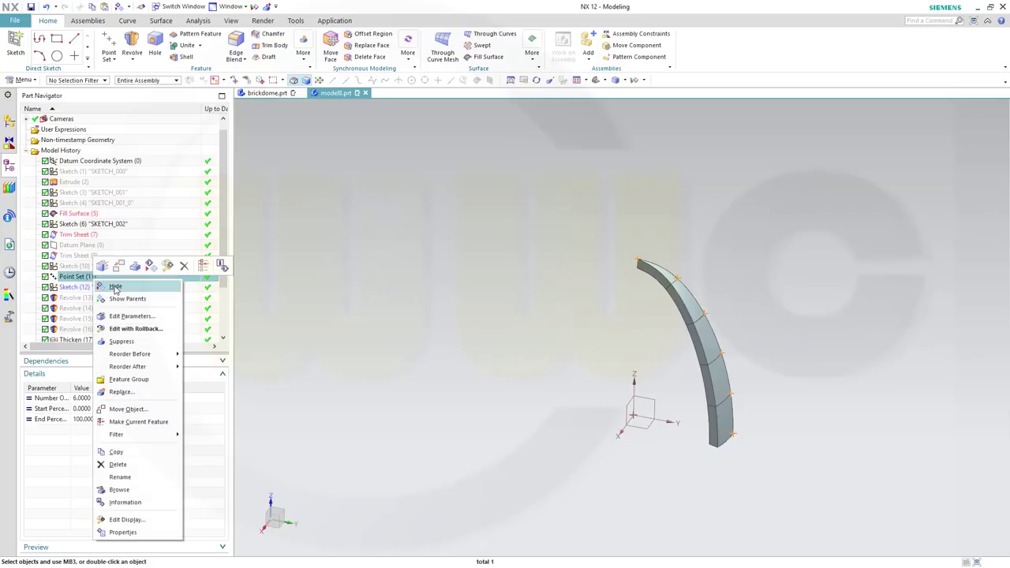
{"action": "left_click", "coordinate": [150, 285]}
{"action": "middle_click_drag", "start_coordinate": [523, 316], "coordinate": [517, 285]}
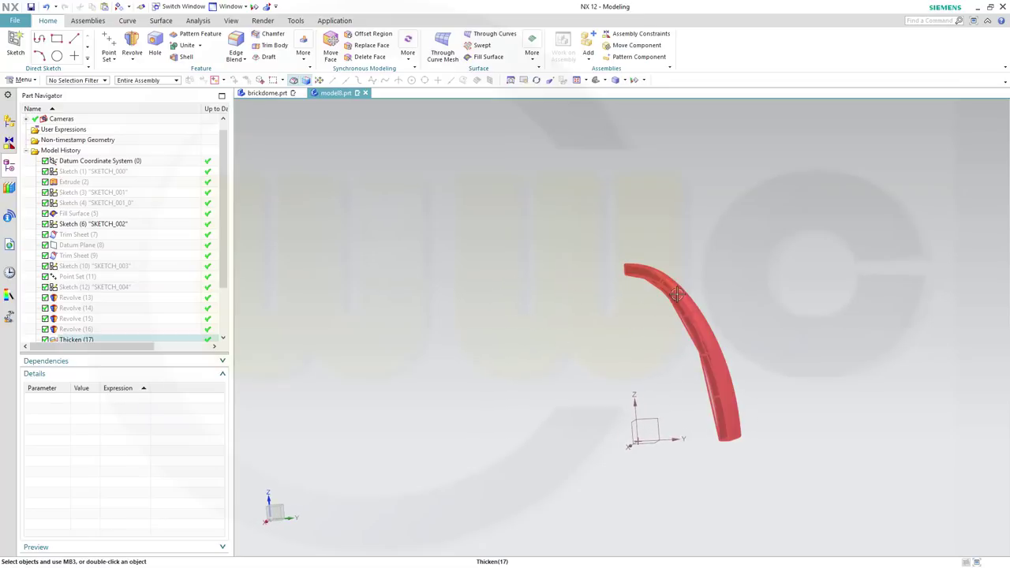
Step: Pattern the arch's solid pieces circularly about the Z axis, 20 copies over 360°
{"action": "left_click", "coordinate": [105, 81]}
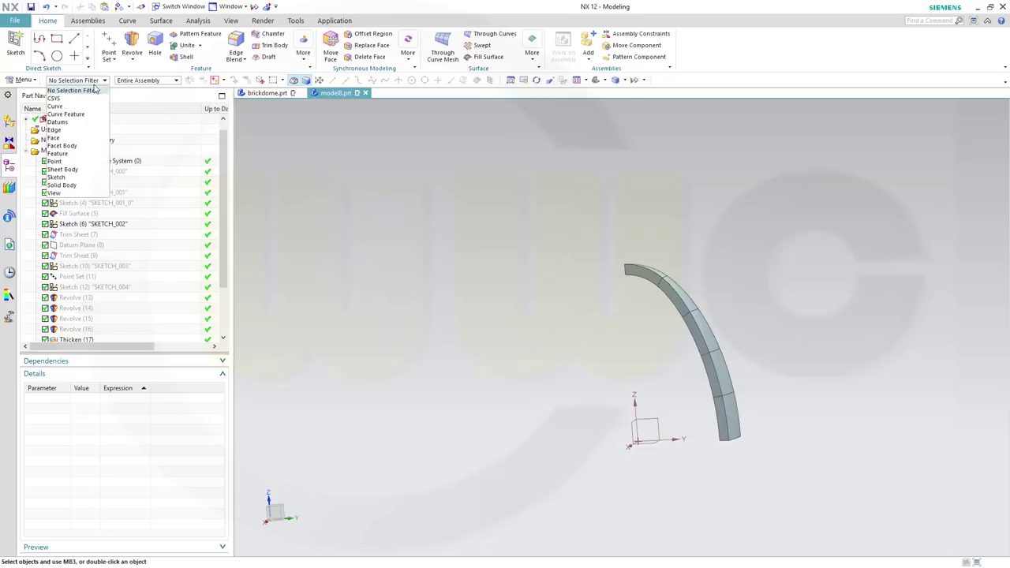
{"action": "left_click", "coordinate": [61, 185]}
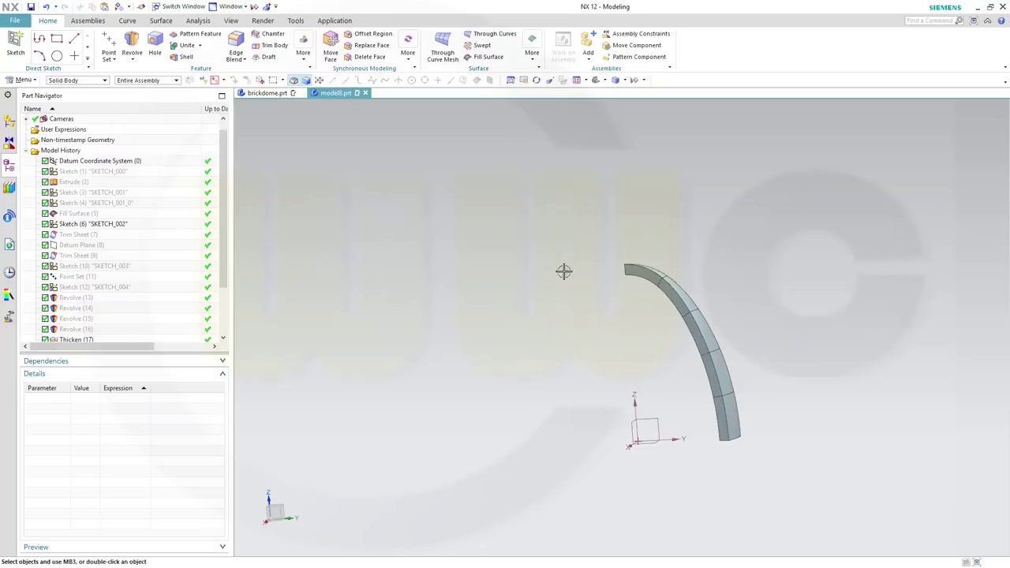
{"action": "left_click", "coordinate": [304, 56]}
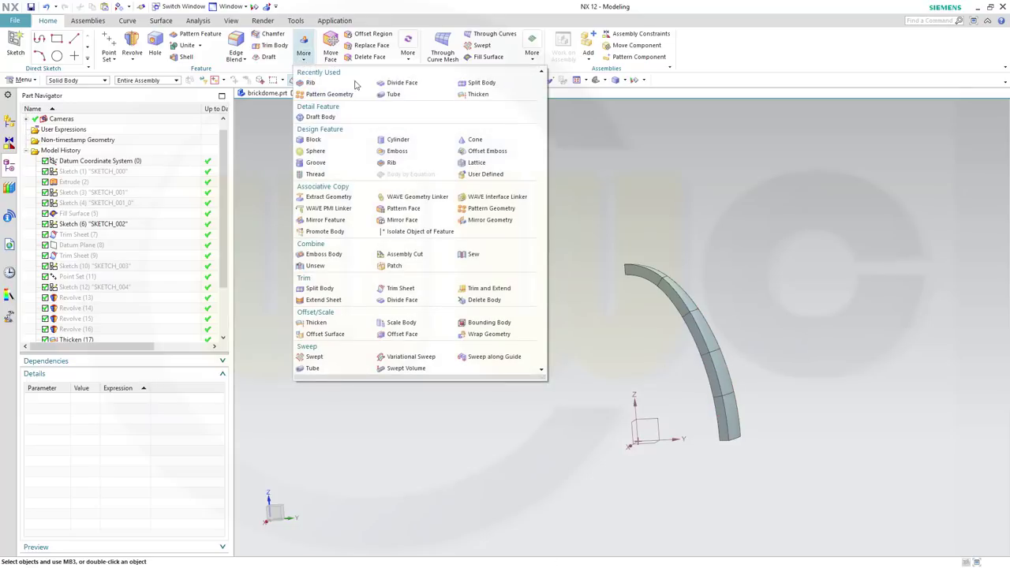
{"action": "left_click", "coordinate": [491, 208]}
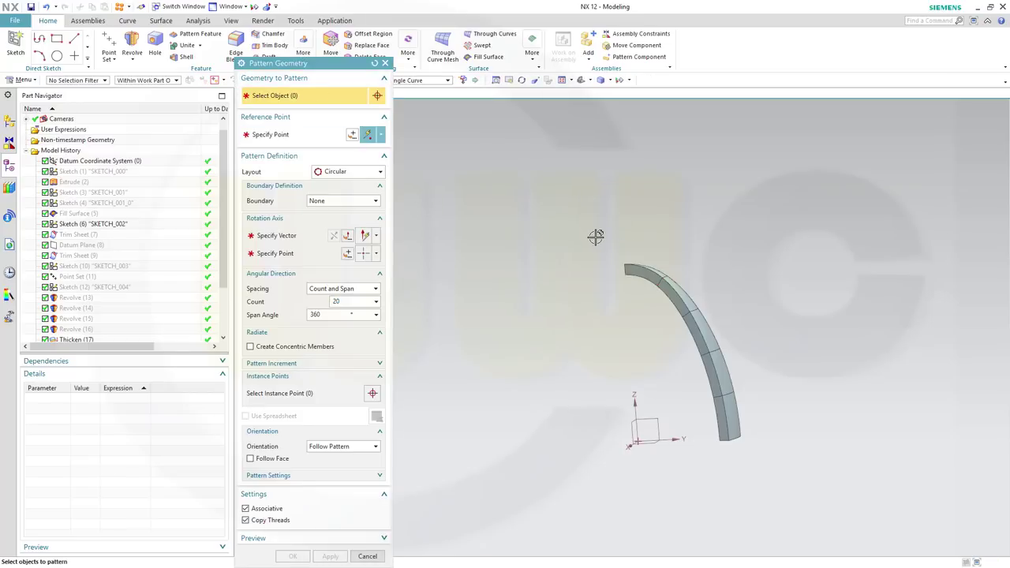
{"action": "left_click_drag", "start_coordinate": [596, 237], "coordinate": [656, 306]}
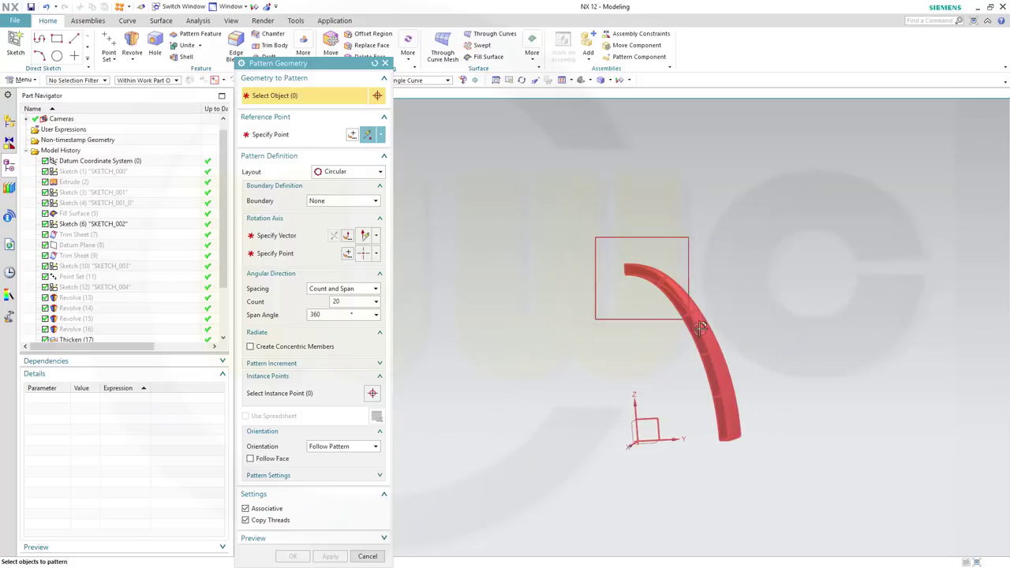
{"action": "left_click_drag", "start_coordinate": [710, 334], "coordinate": [732, 363]}
{"action": "left_click", "coordinate": [724, 407]}
{"action": "left_click", "coordinate": [273, 237]}
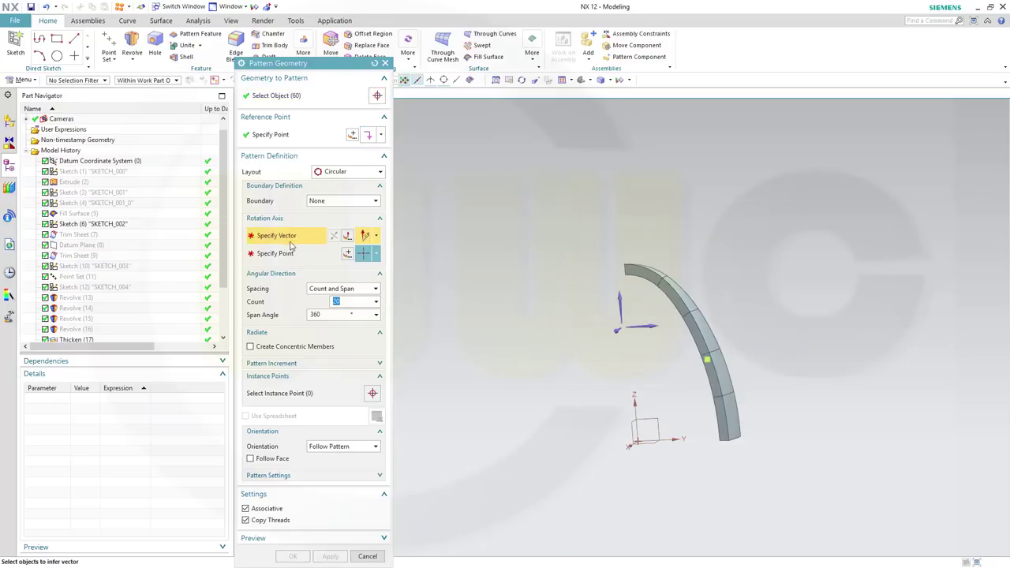
{"action": "left_click", "coordinate": [634, 400]}
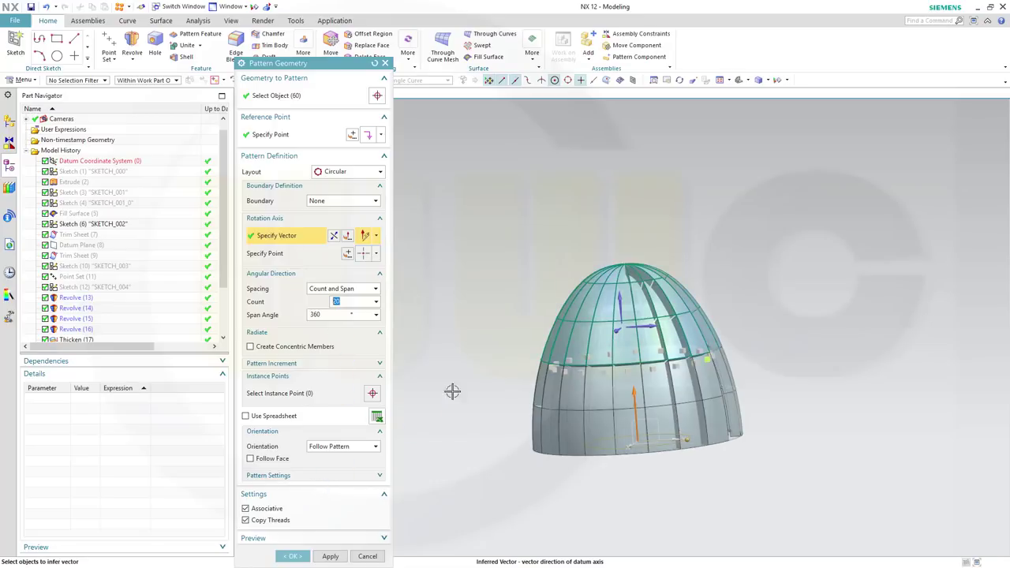
{"action": "key", "text": "Return"}
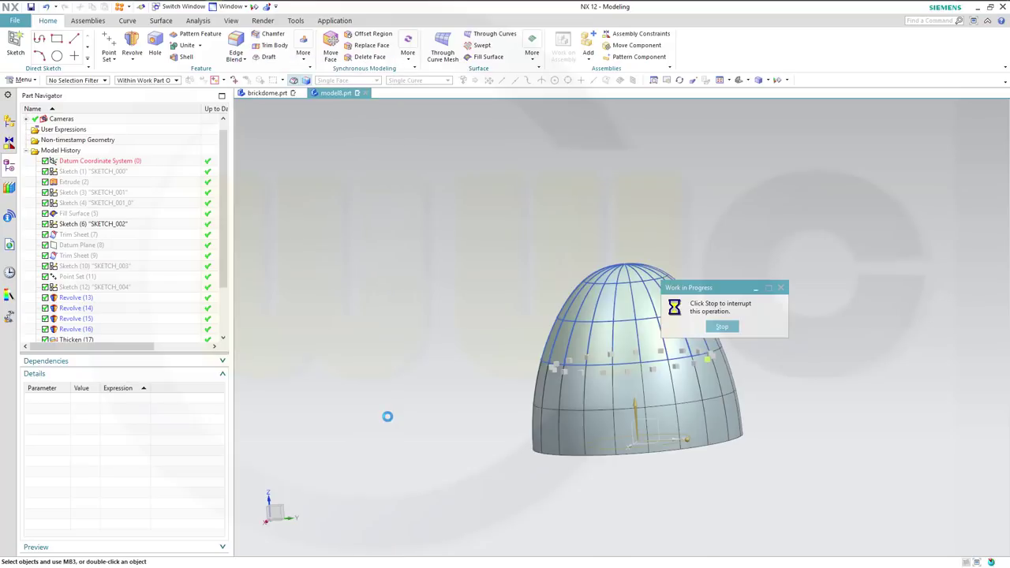
{"action": "middle_click_drag", "start_coordinate": [729, 253], "coordinate": [731, 278]}
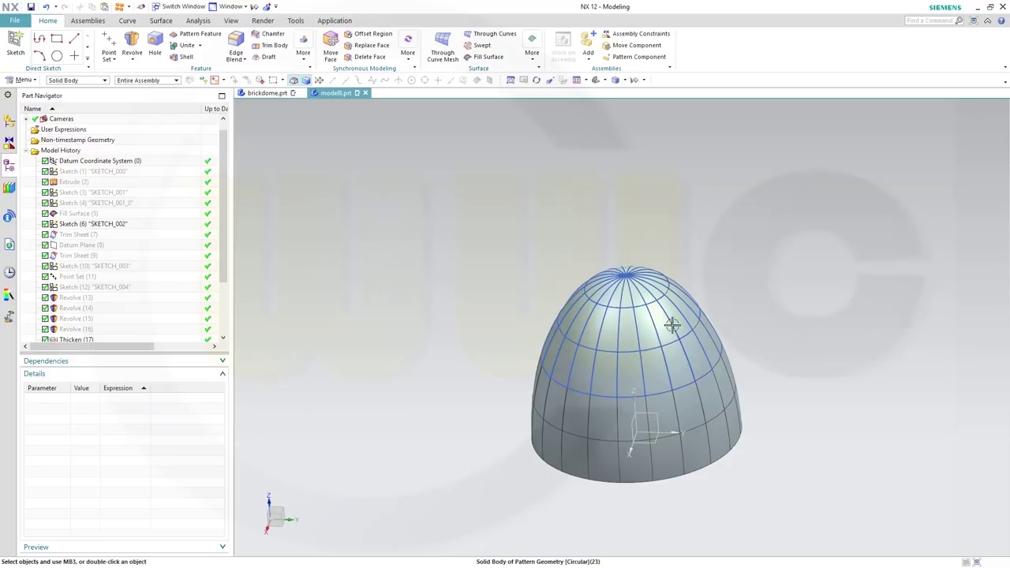
Step: Reopen Pattern Geometry (Circular) (23) and box-deselect all its selected geometry
{"action": "scroll", "coordinate": [228, 291], "scroll_direction": "down", "scroll_amount": 3}
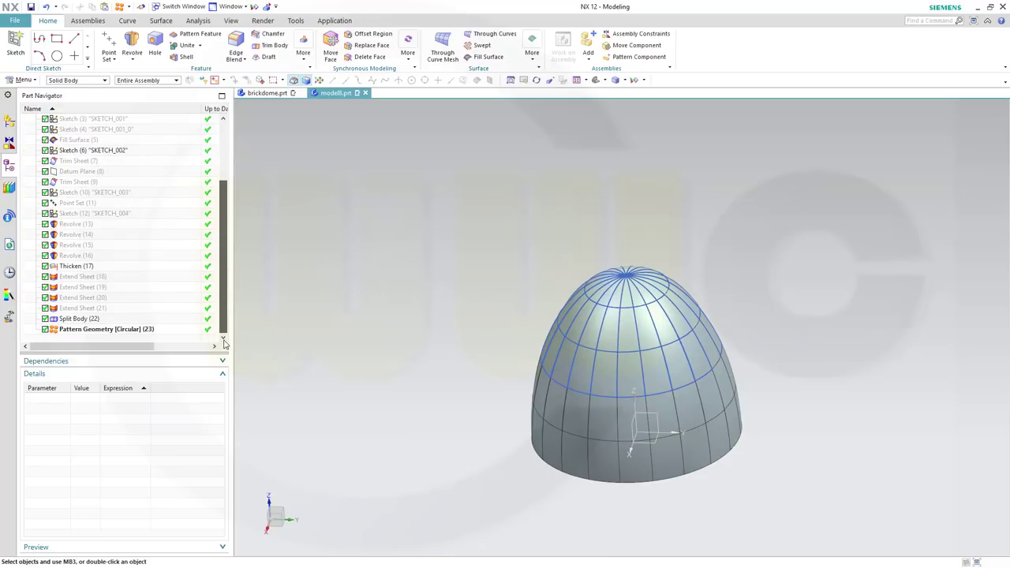
{"action": "left_click", "coordinate": [90, 330]}
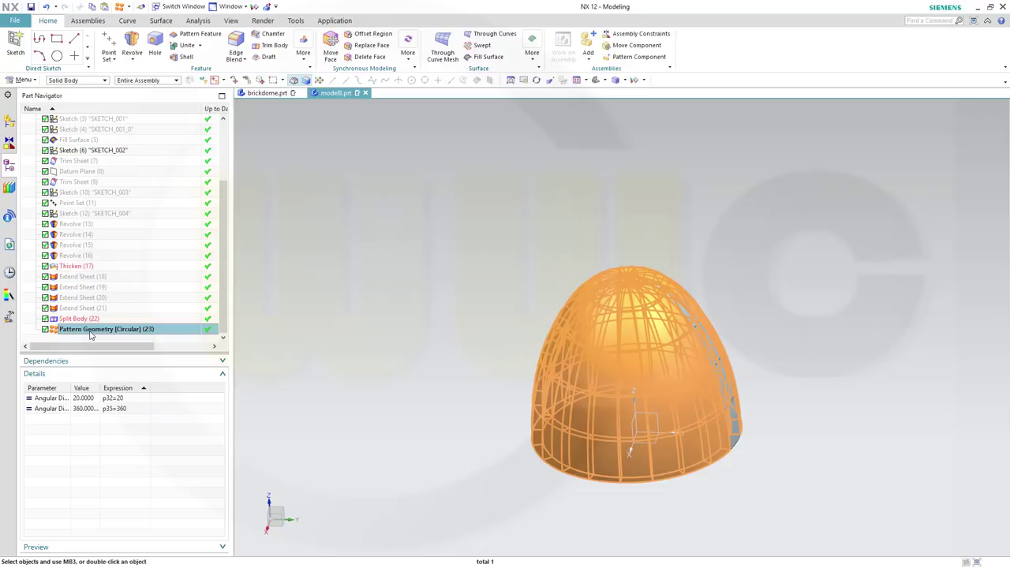
{"action": "double_click", "coordinate": [90, 331]}
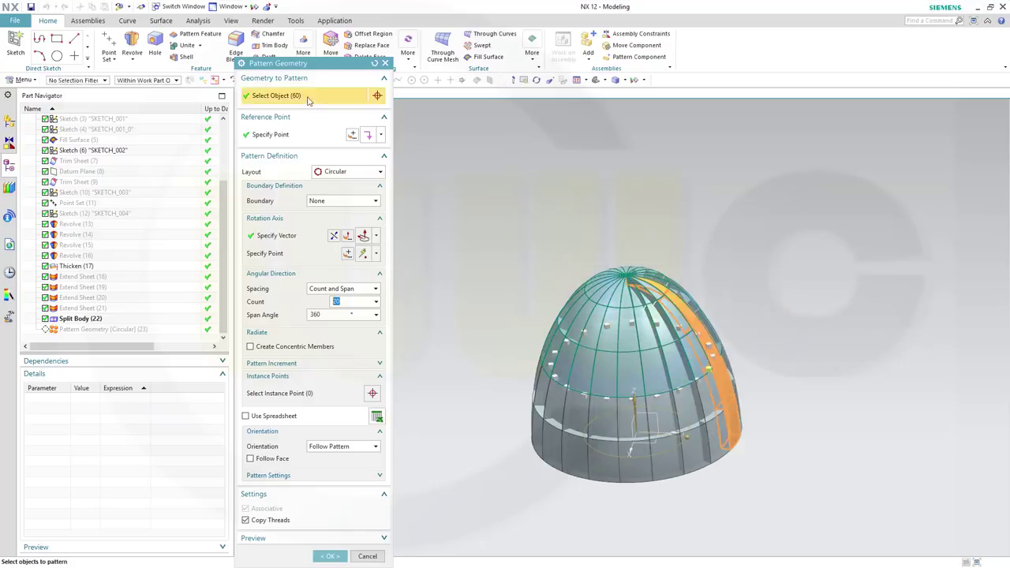
{"action": "middle_click_drag", "start_coordinate": [751, 331], "coordinate": [731, 327]}
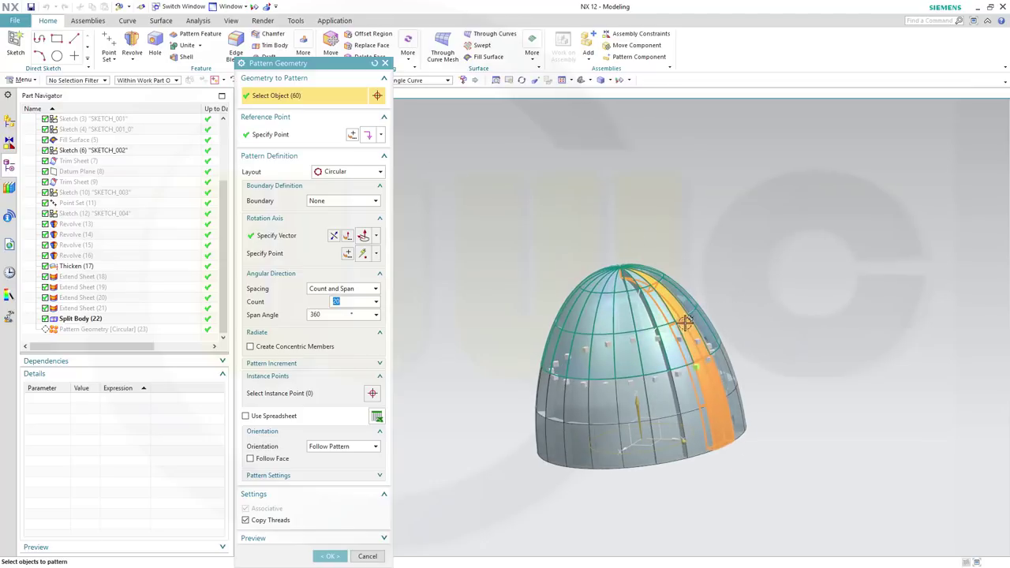
{"action": "left_click_drag", "start_coordinate": [476, 217], "coordinate": [785, 486]}
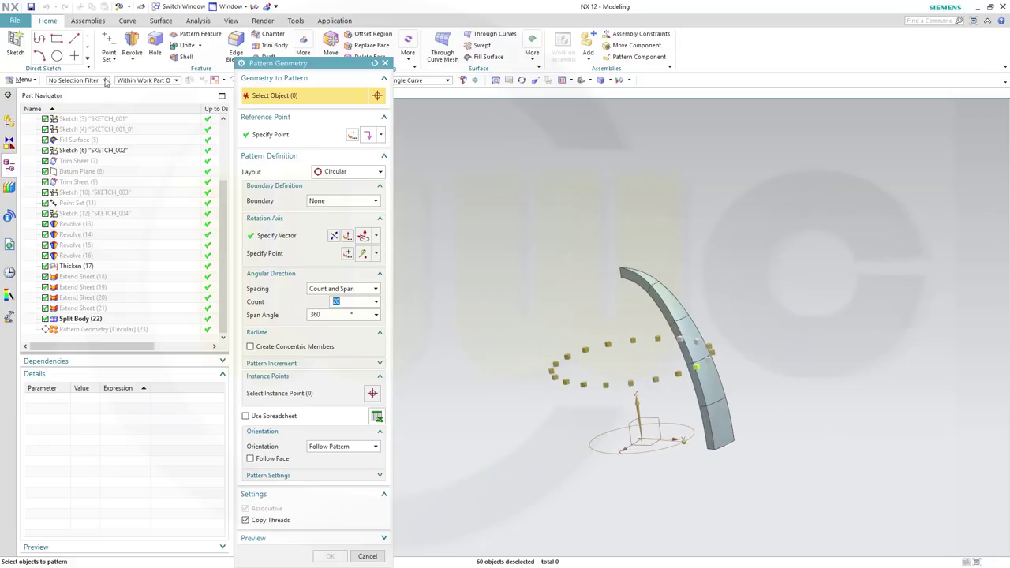
Step: With the Solid Body filter, pick the arch bricks one by one as pattern geometry and confirm
{"action": "left_click", "coordinate": [105, 80]}
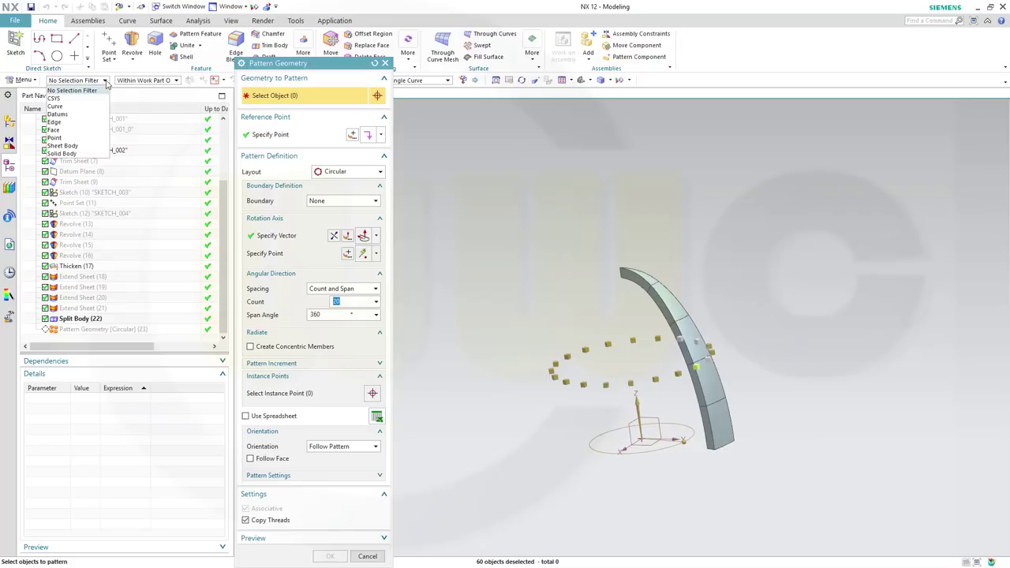
{"action": "left_click", "coordinate": [73, 155]}
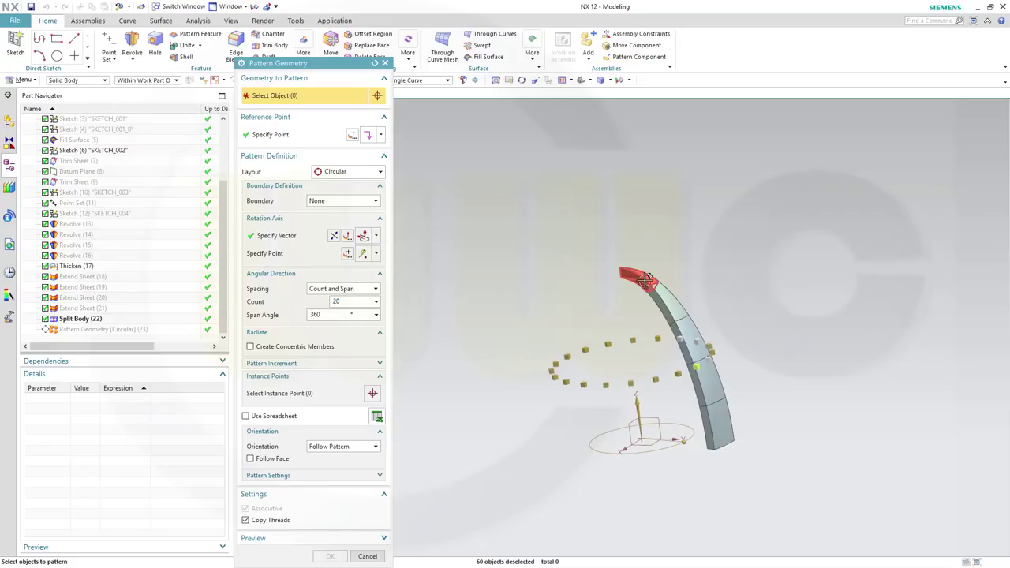
{"action": "left_click", "coordinate": [689, 305]}
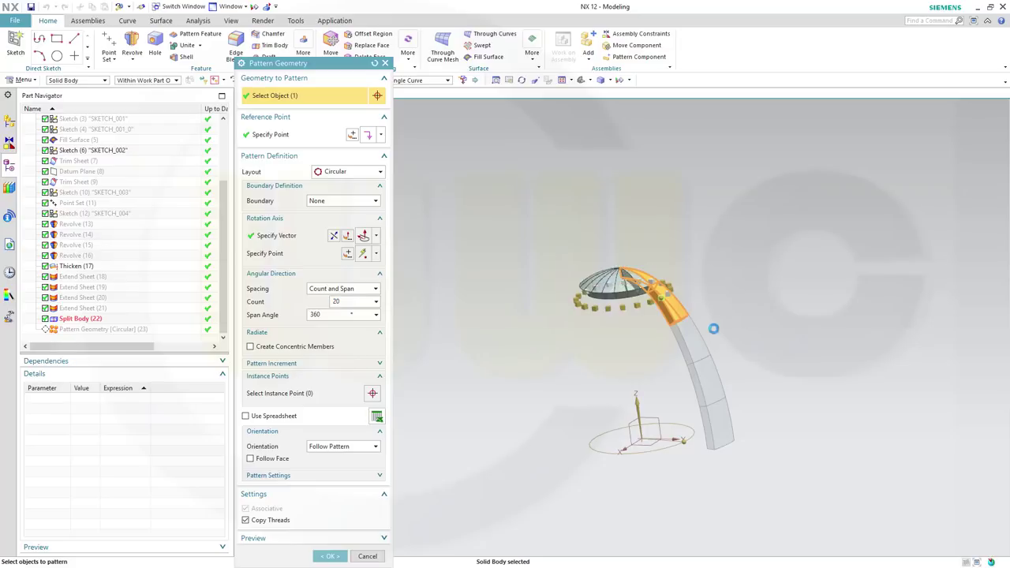
{"action": "left_click", "coordinate": [695, 345]}
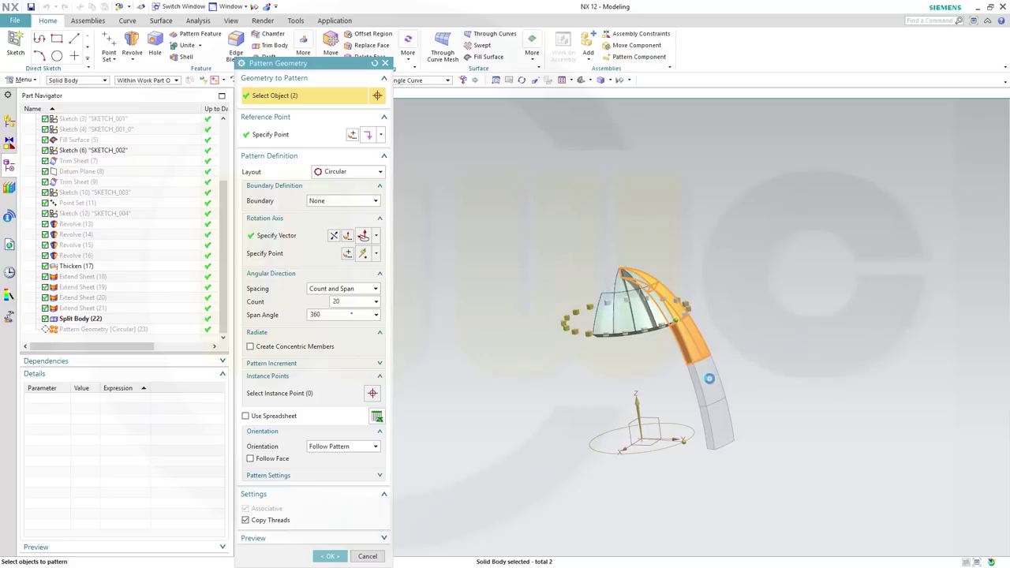
{"action": "left_click", "coordinate": [709, 385]}
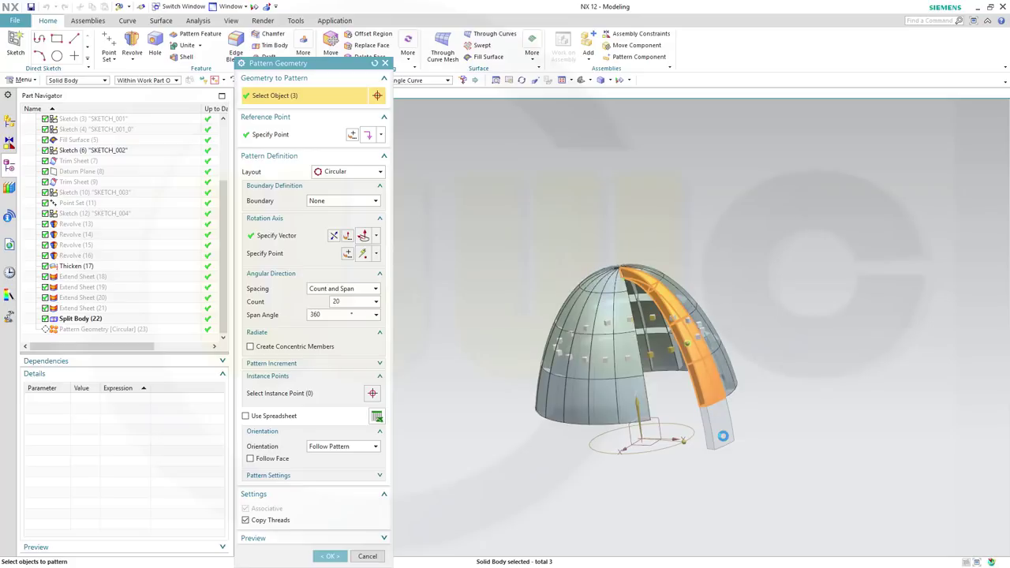
{"action": "left_click", "coordinate": [723, 435]}
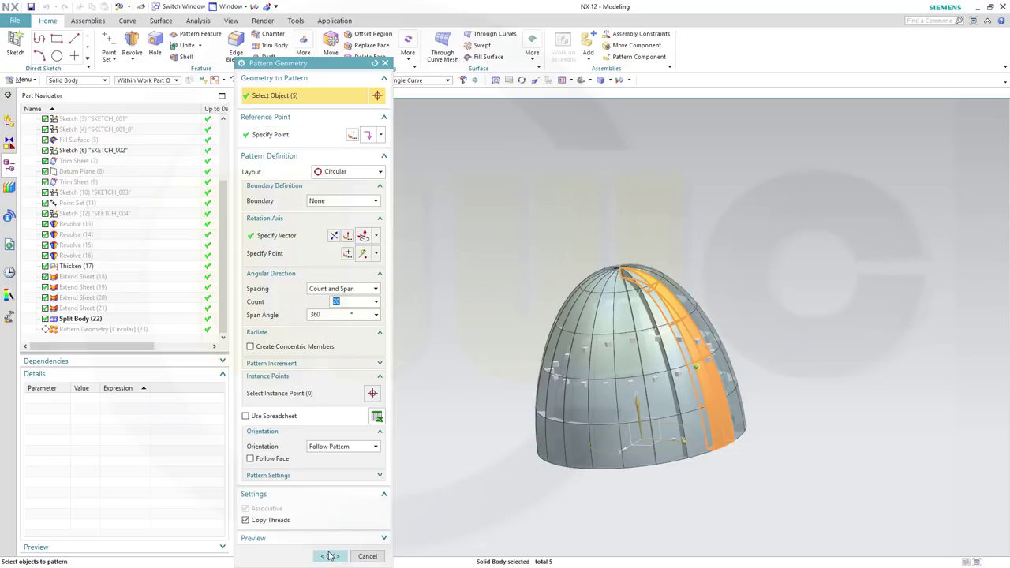
{"action": "left_click", "coordinate": [330, 557]}
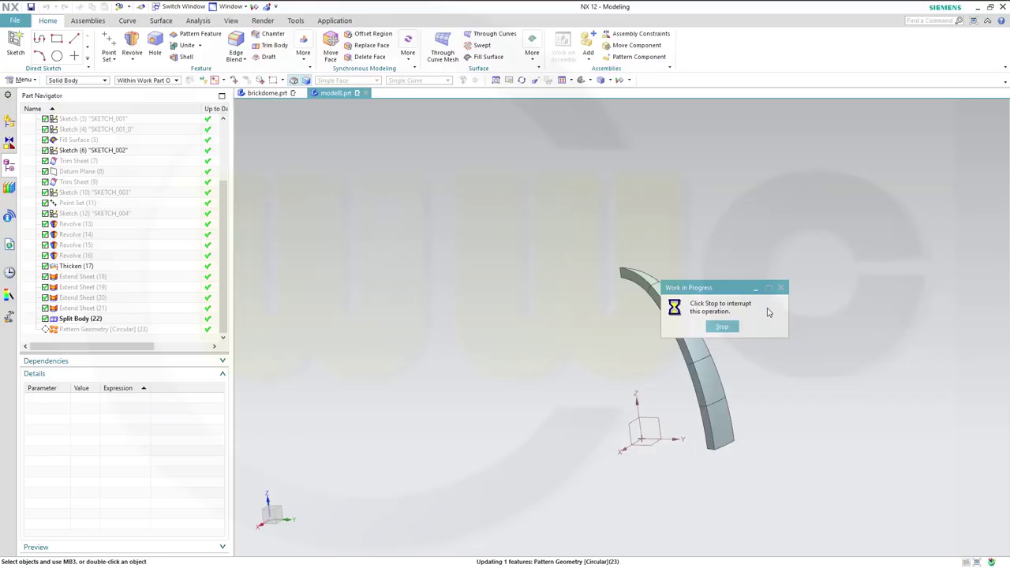
Step: Orbit the finished 20-arch brick dome to inspect its open underside, hollow interior and top
{"action": "middle_click_drag", "start_coordinate": [788, 373], "coordinate": [786, 426]}
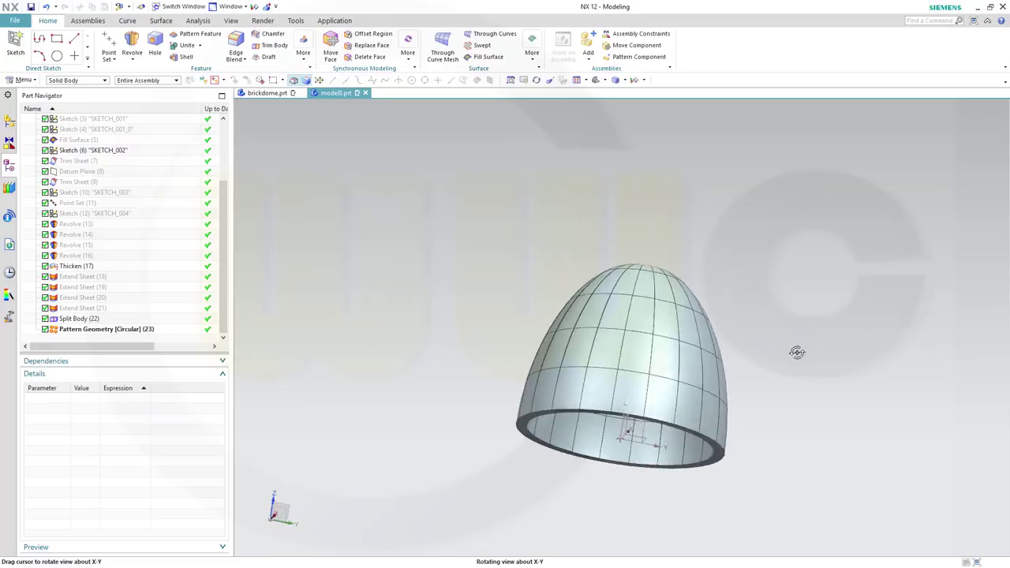
{"action": "middle_click_drag", "start_coordinate": [769, 369], "coordinate": [761, 386]}
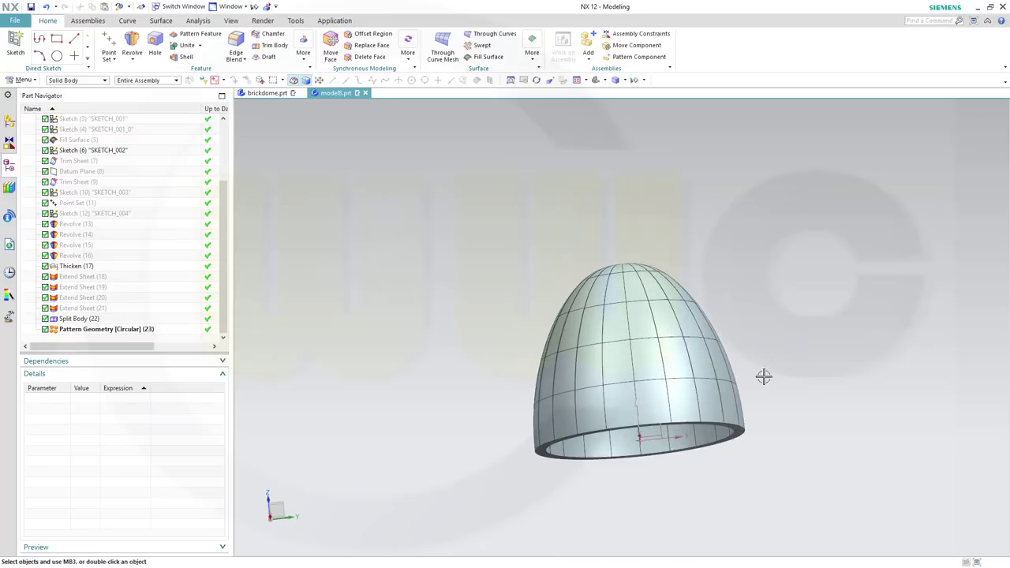
{"action": "middle_click_drag", "start_coordinate": [723, 472], "coordinate": [728, 440]}
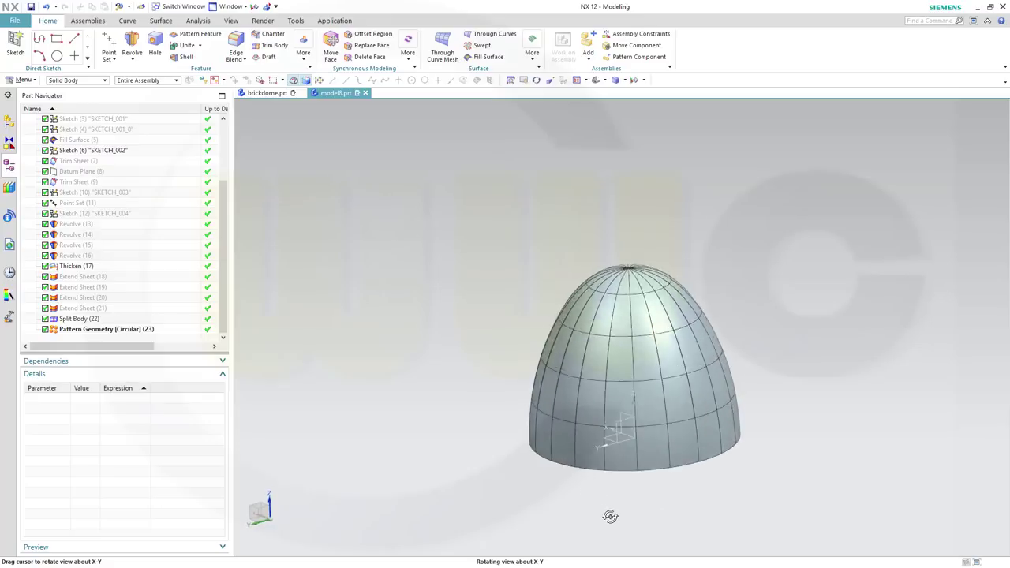
{"action": "middle_click_drag", "start_coordinate": [626, 533], "coordinate": [686, 542]}
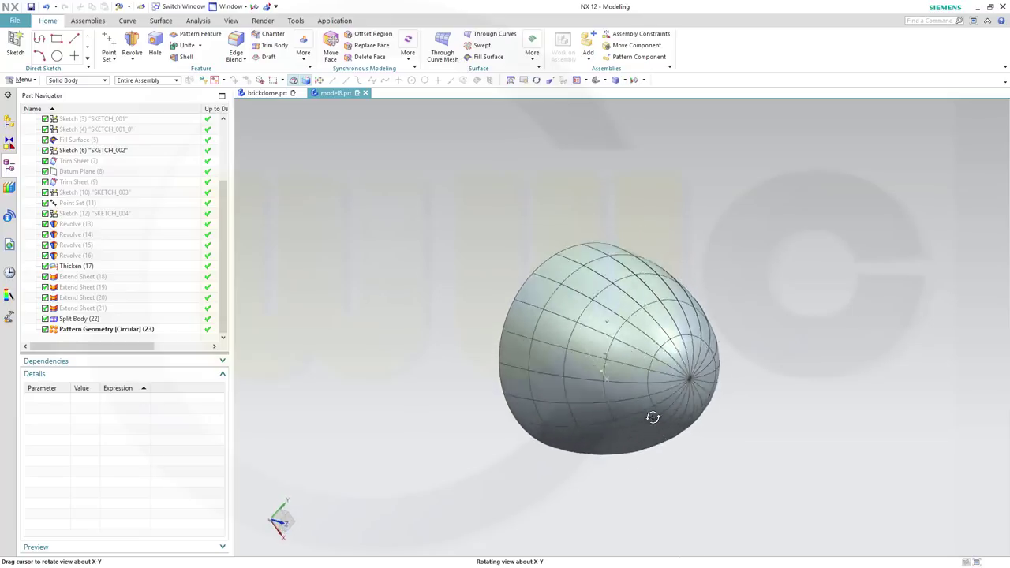
{"action": "middle_click_drag", "start_coordinate": [652, 415], "coordinate": [606, 408]}
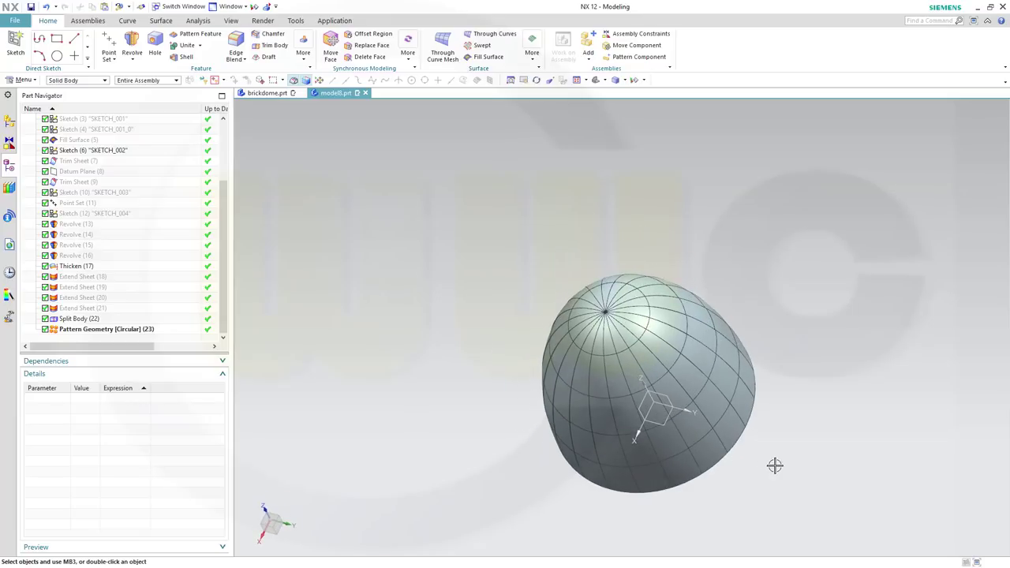